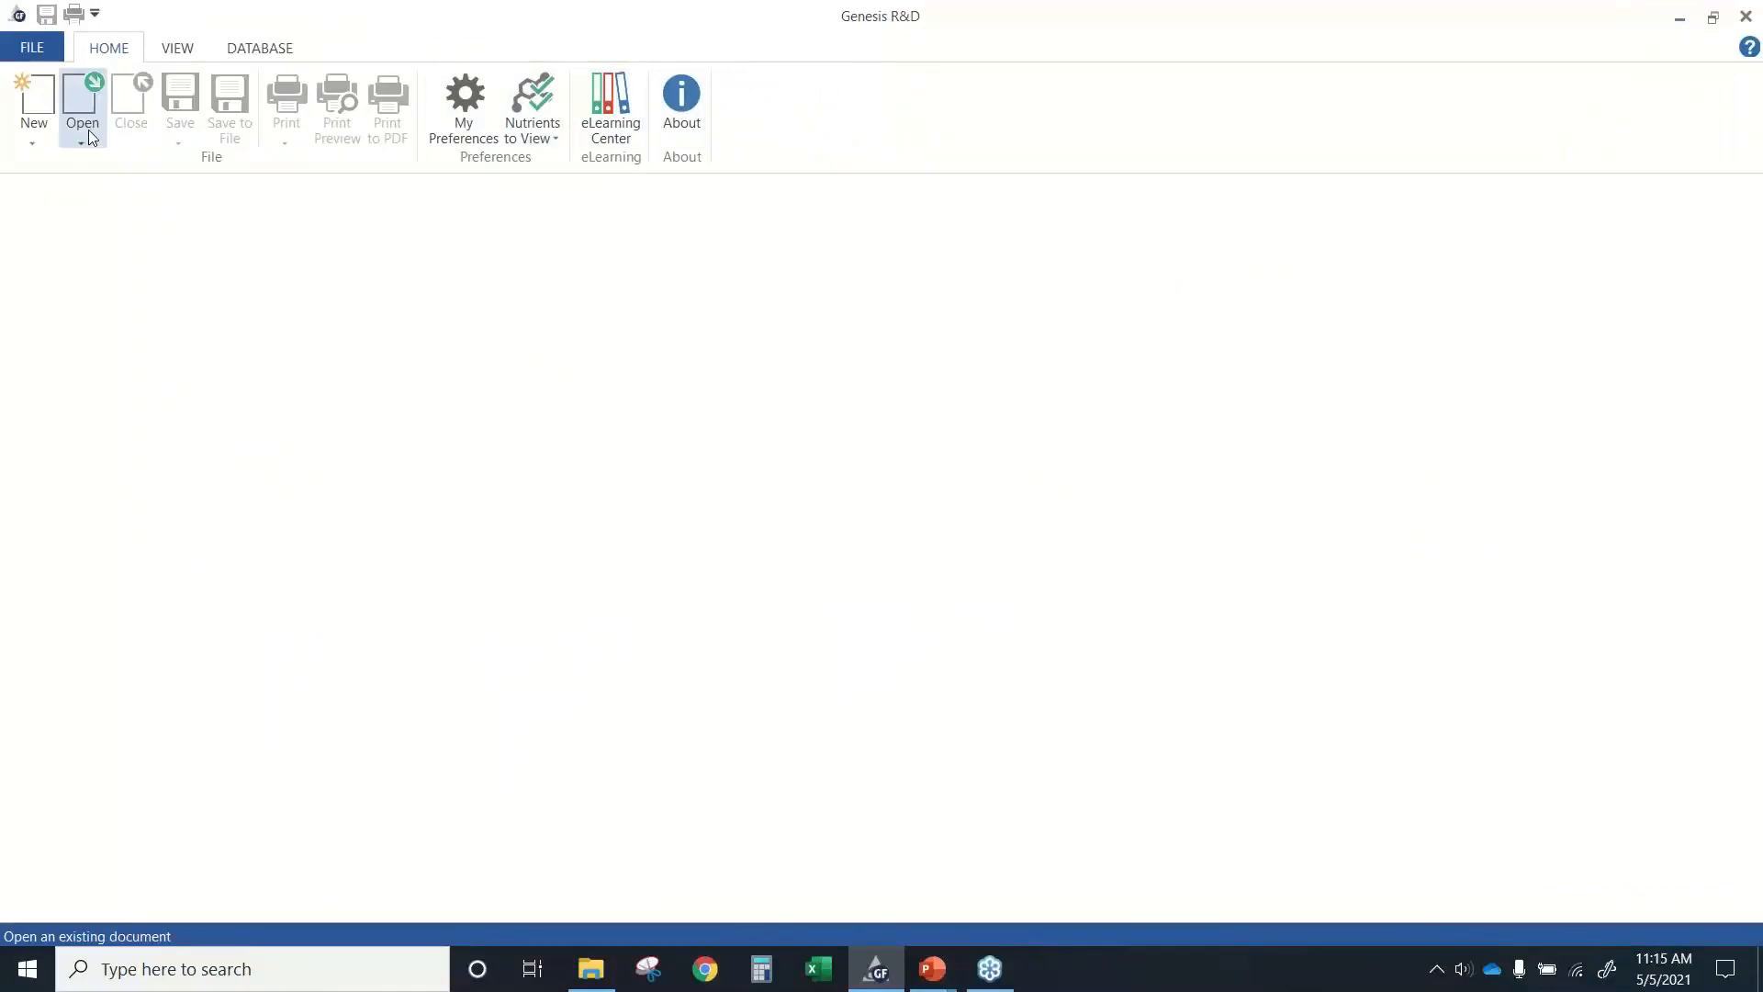
Open the Applesauce recipe and display its nutrition label, moving the label window to the workspace's left edge.
left_click(88, 129)
left_click(122, 163)
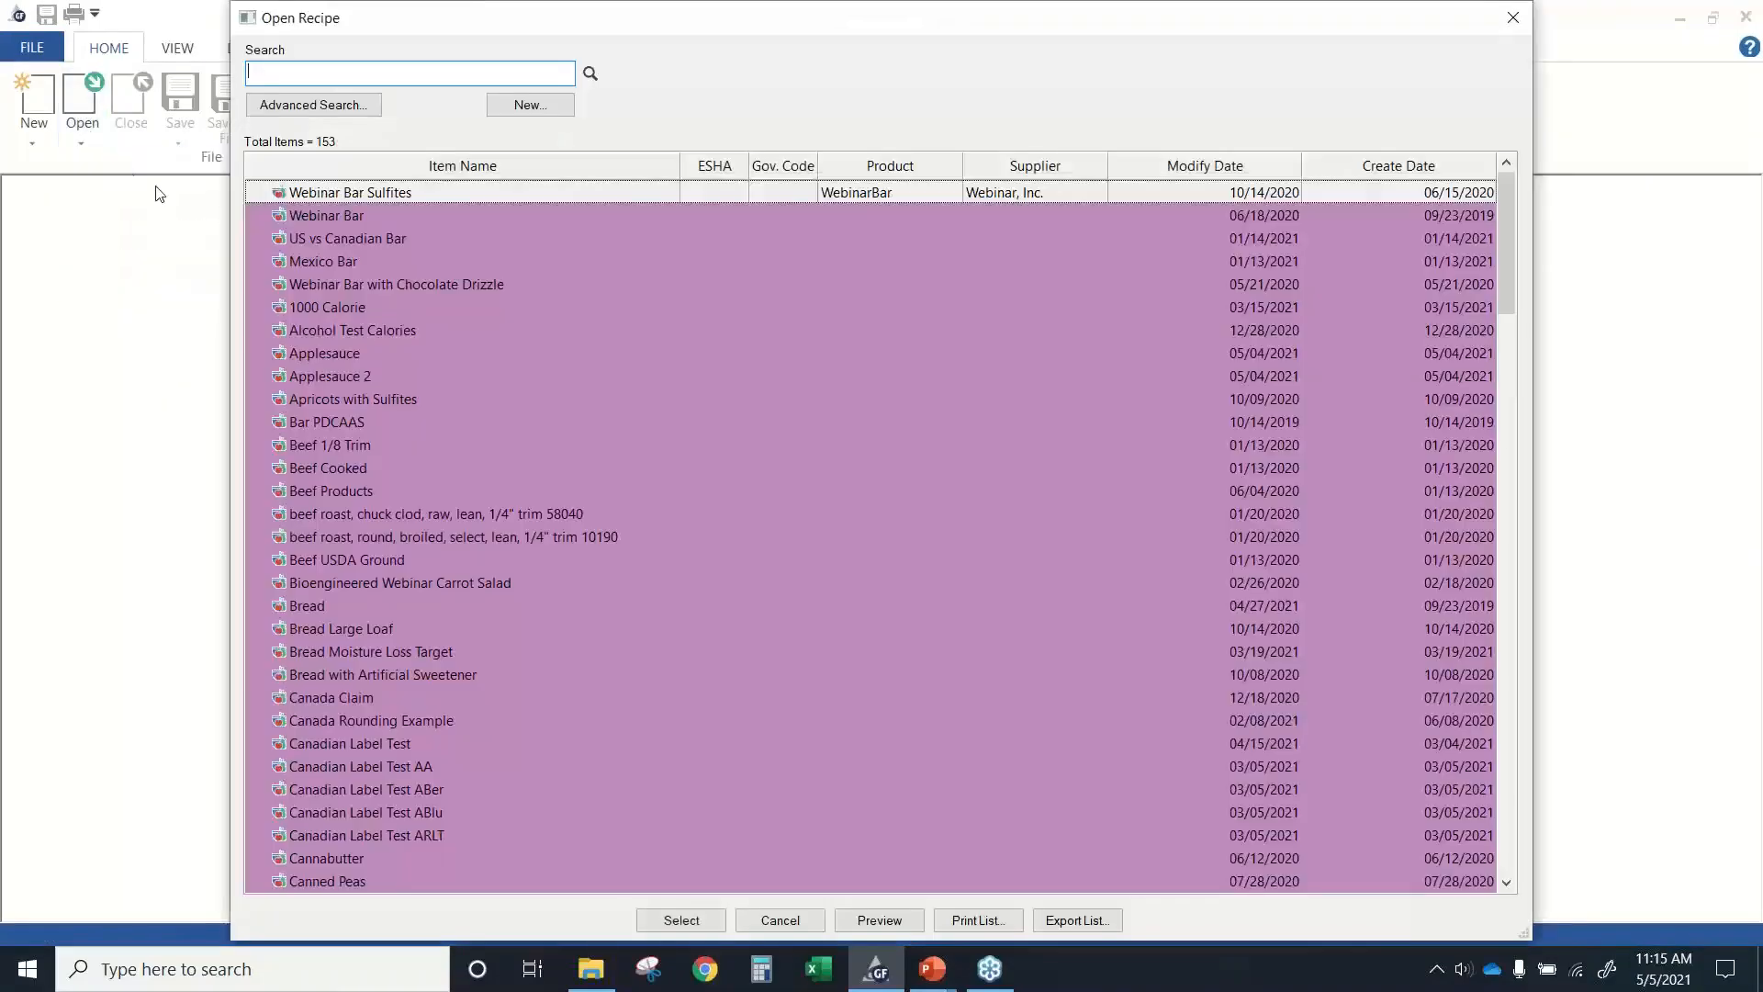
double_click(328, 352)
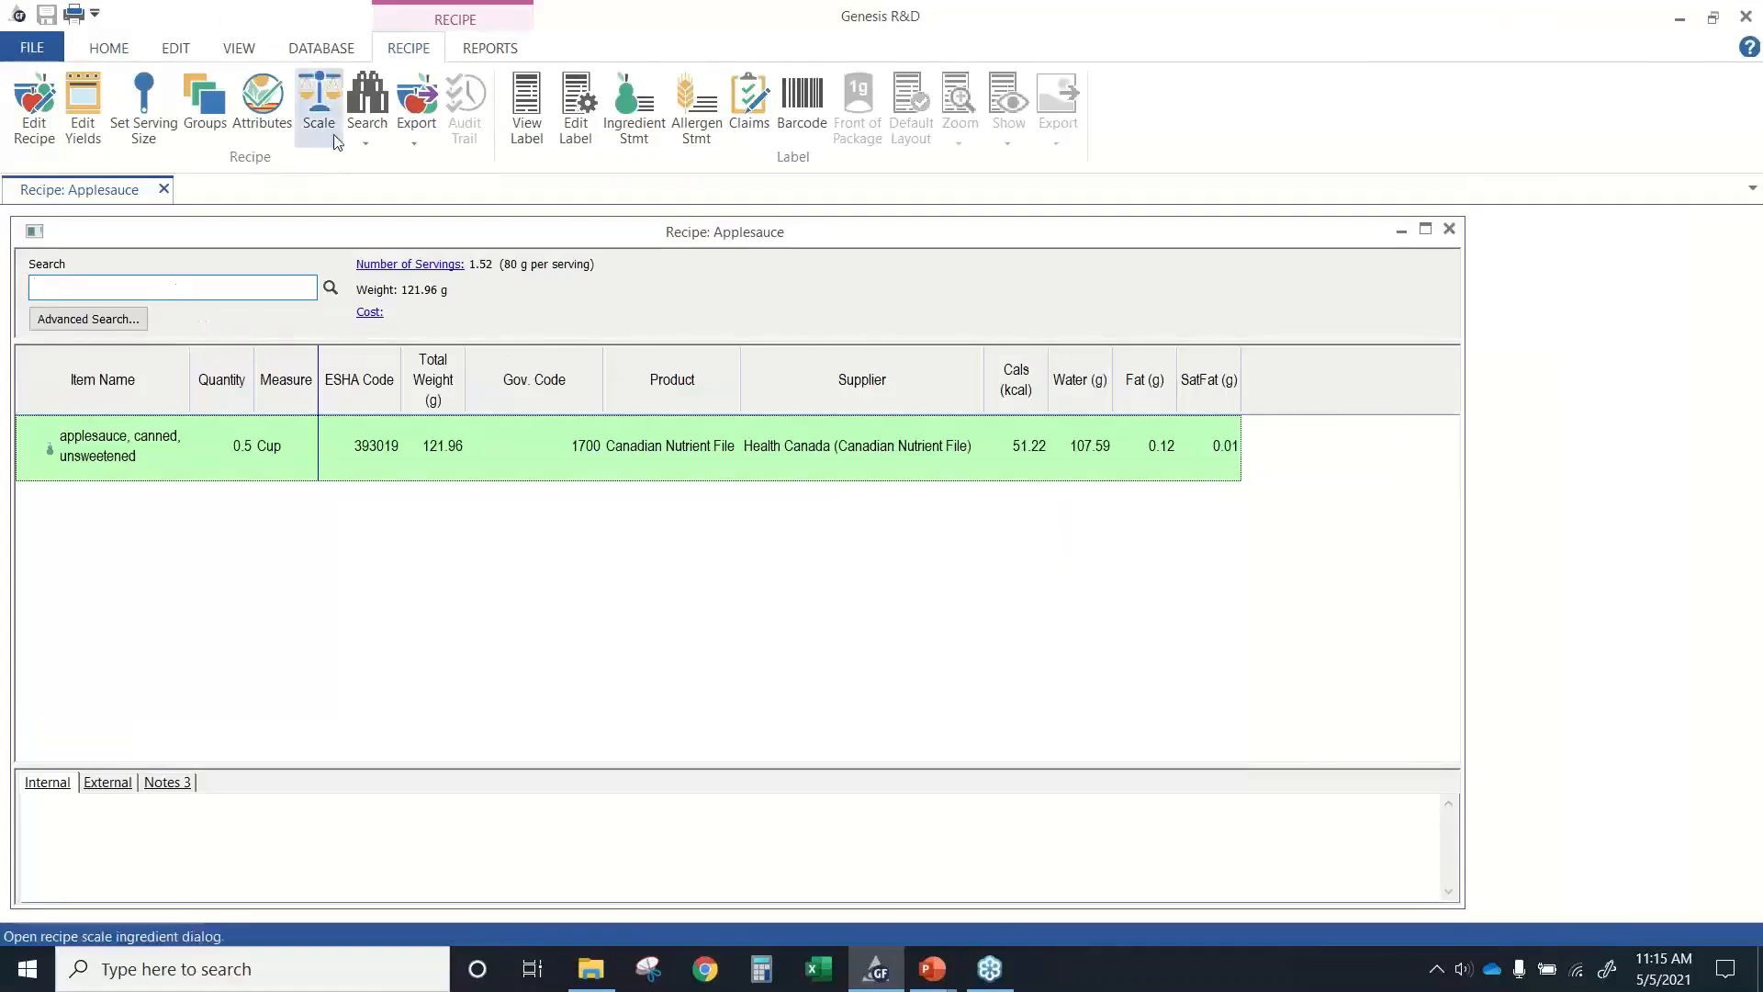
left_click(528, 129)
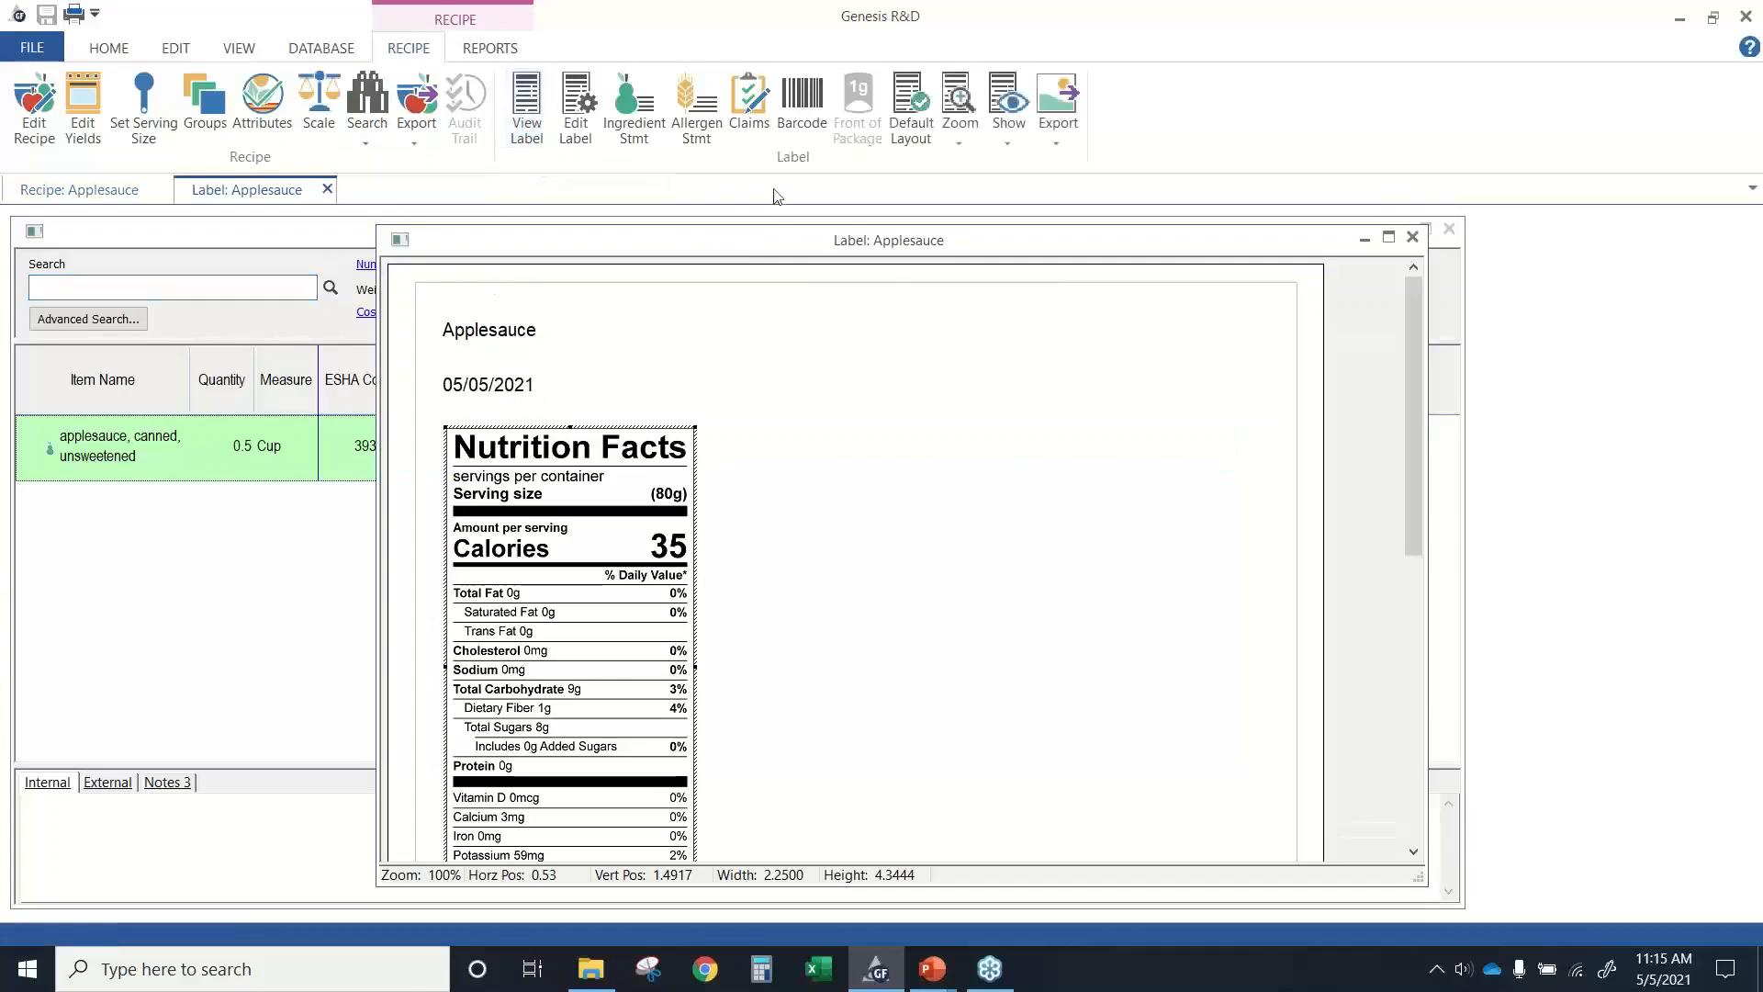
left_click_drag(759, 250, 395, 240)
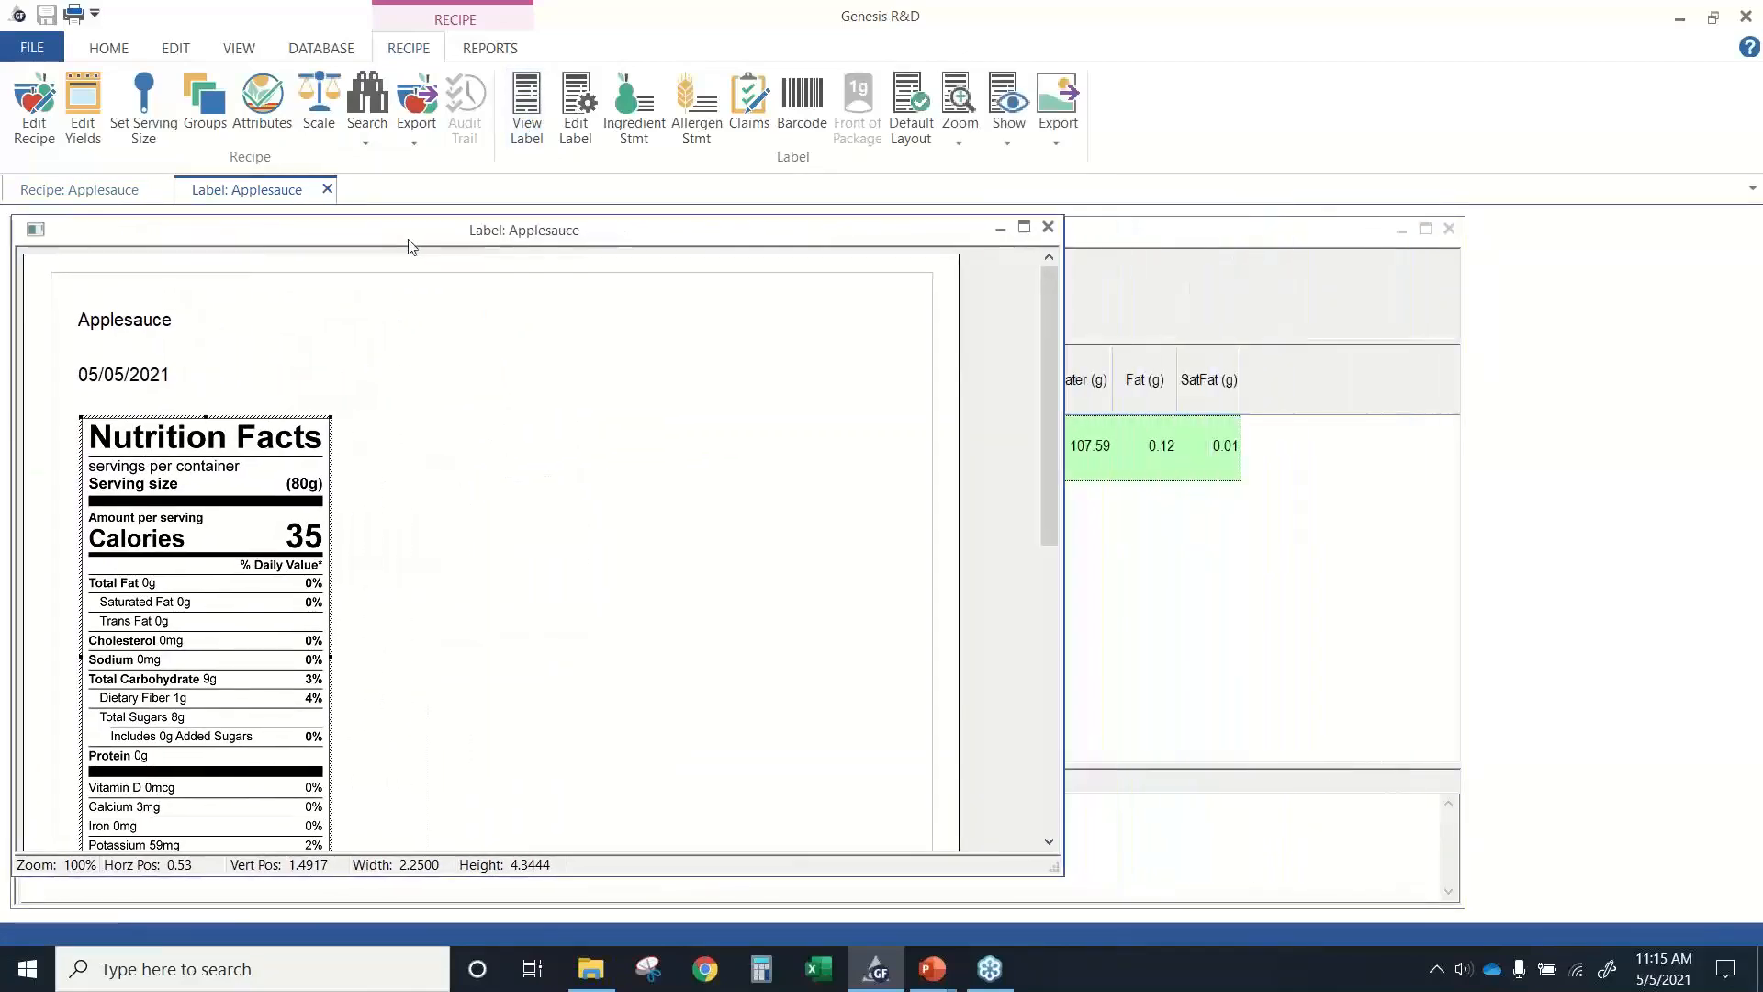
Open the label settings and examine the country choices and the U.S. options for regulation, recommendation profile, style and display type.
left_click(576, 133)
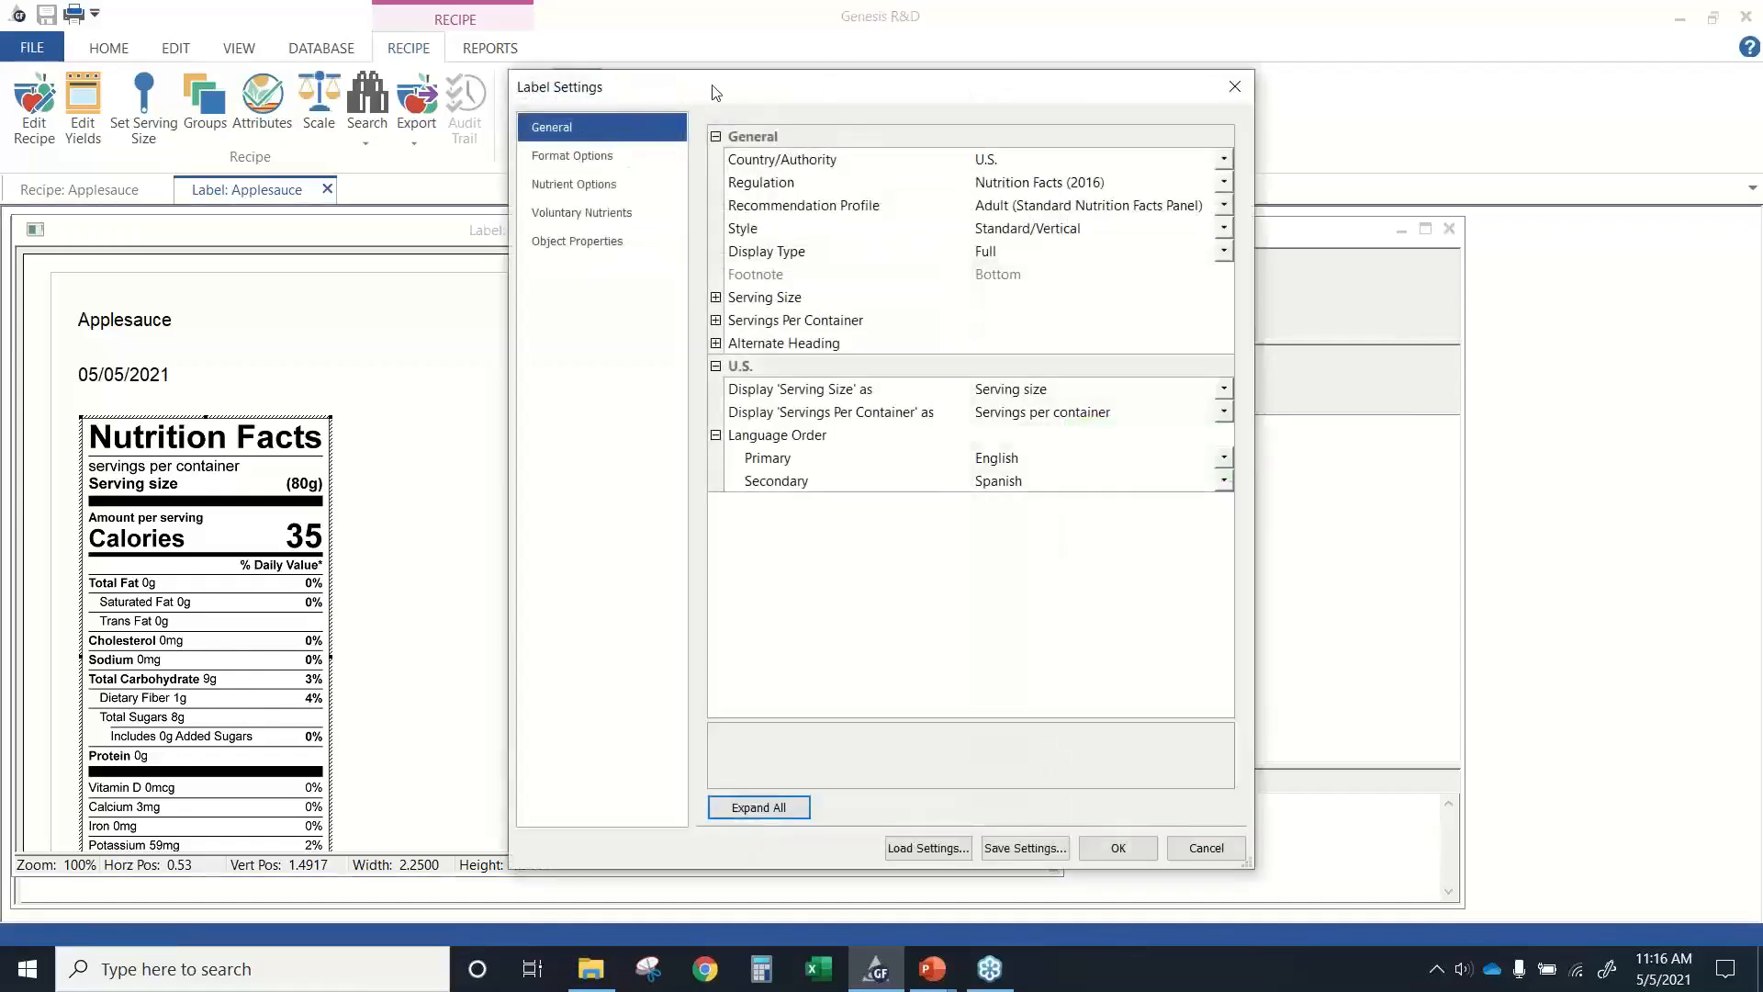
left_click_drag(715, 92, 557, 117)
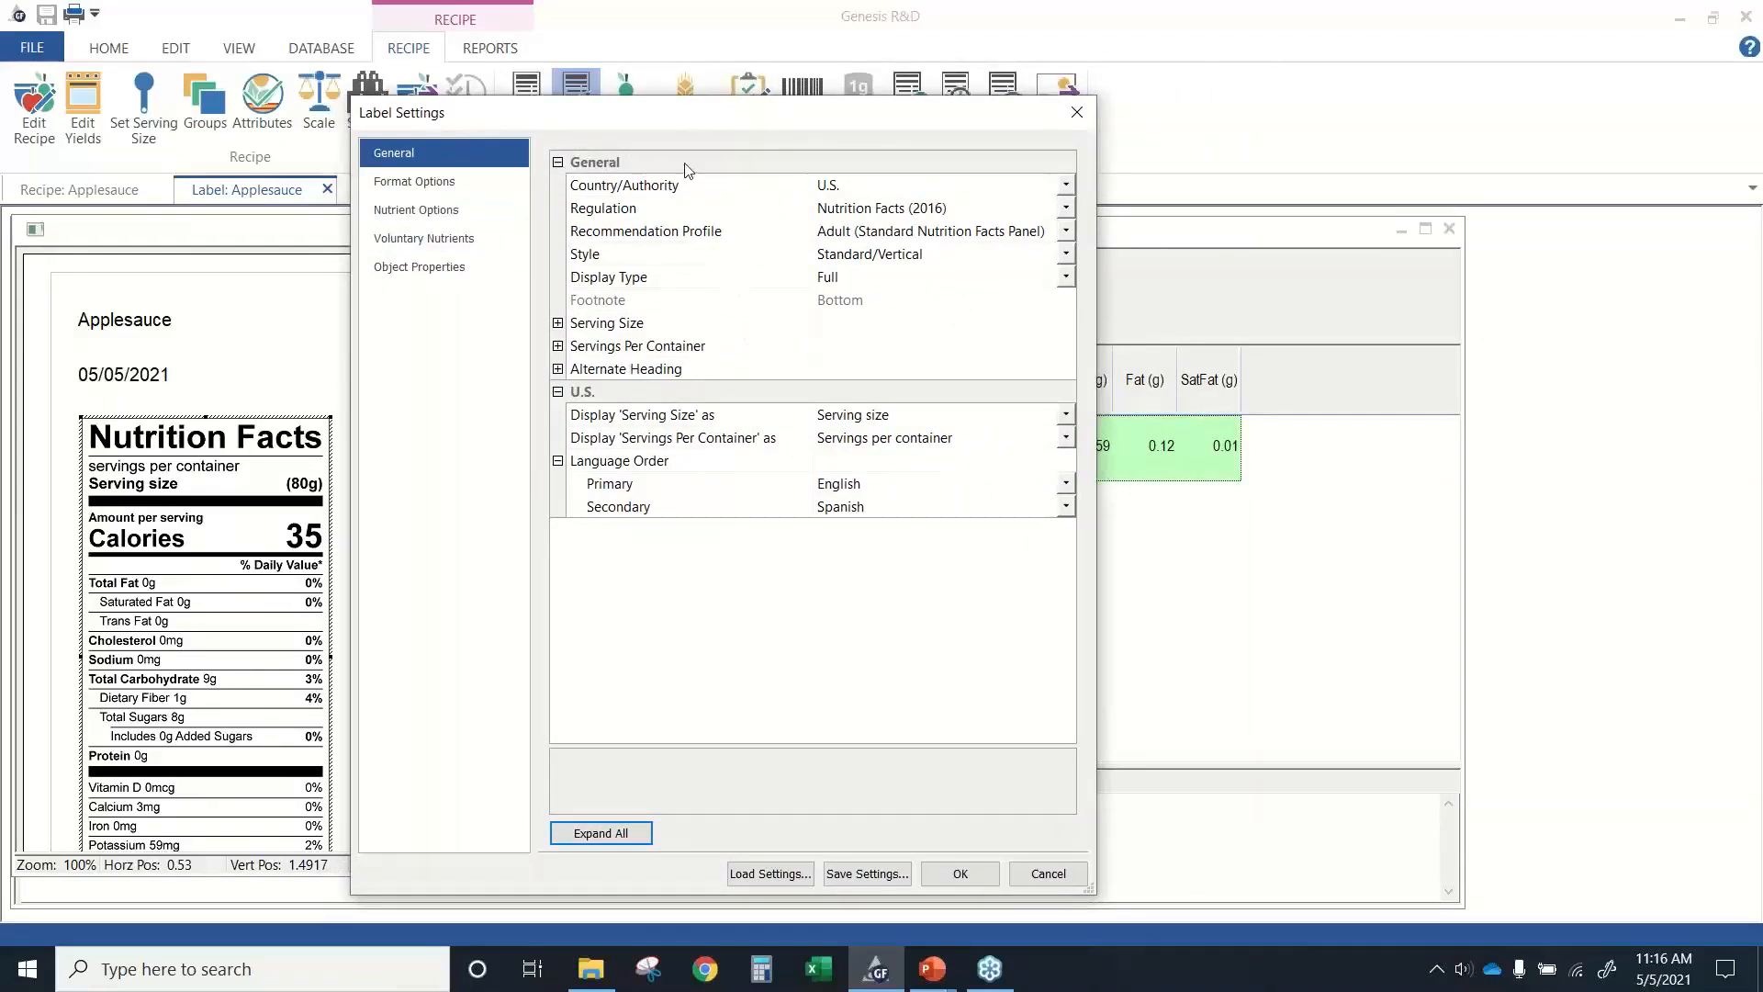
left_click(1066, 186)
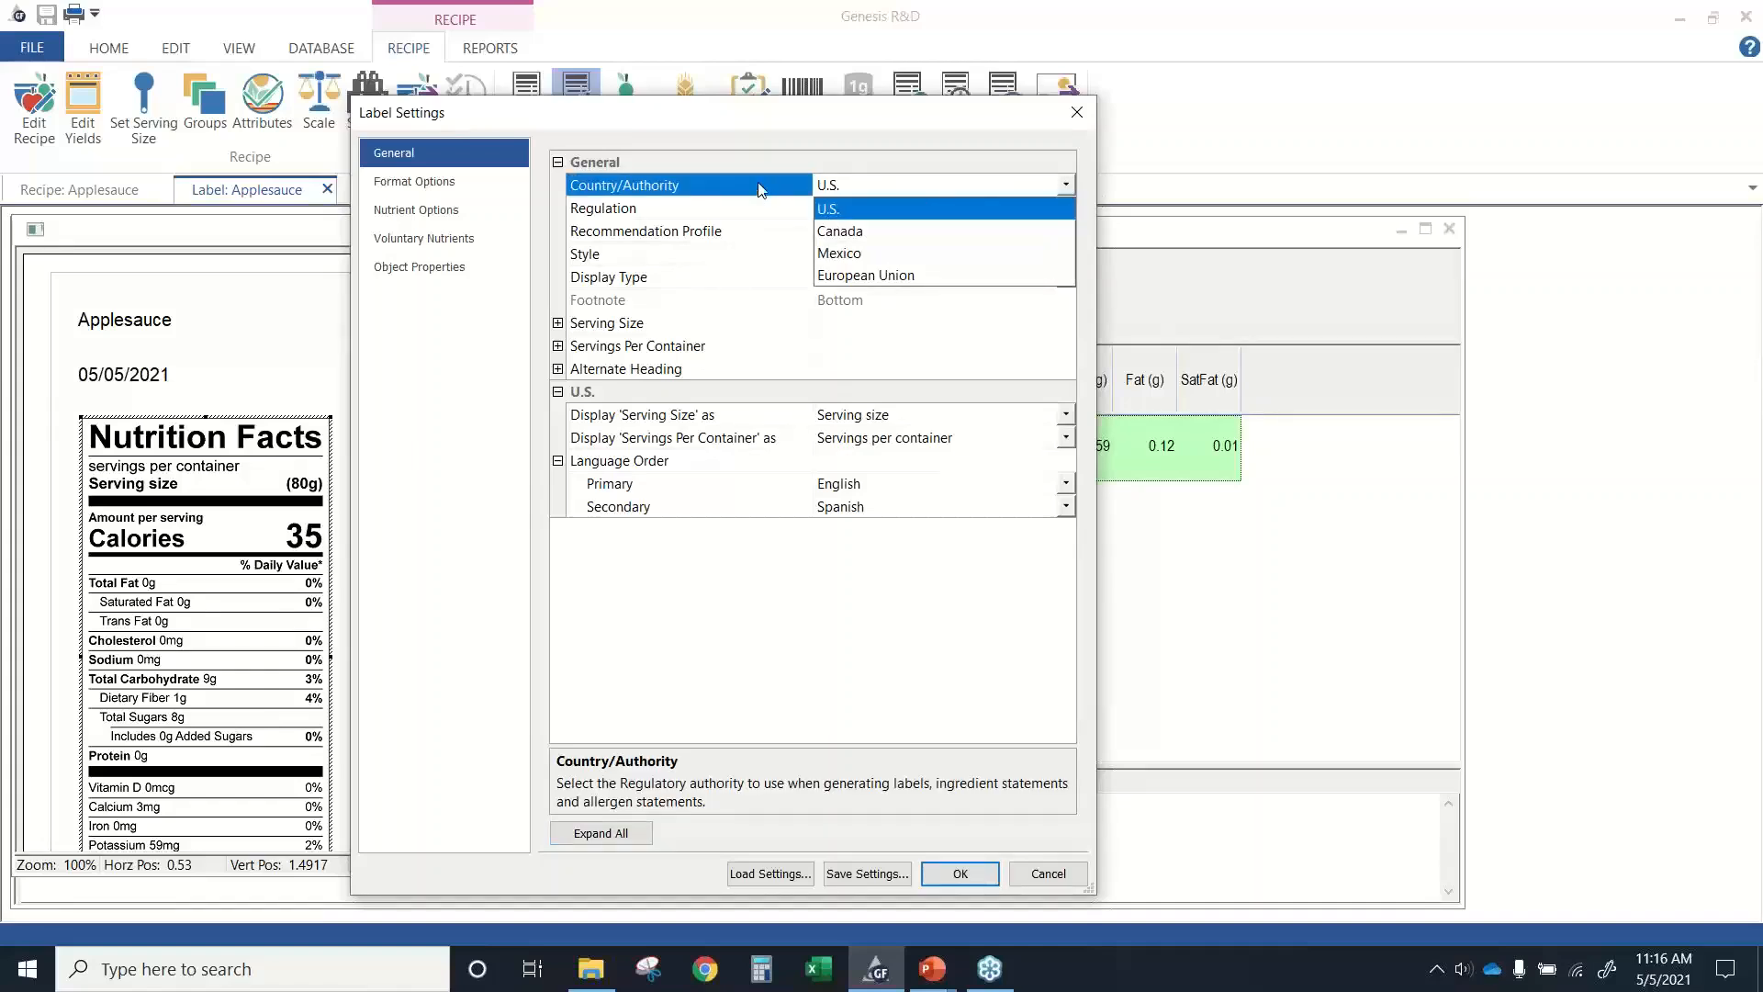
left_click(759, 211)
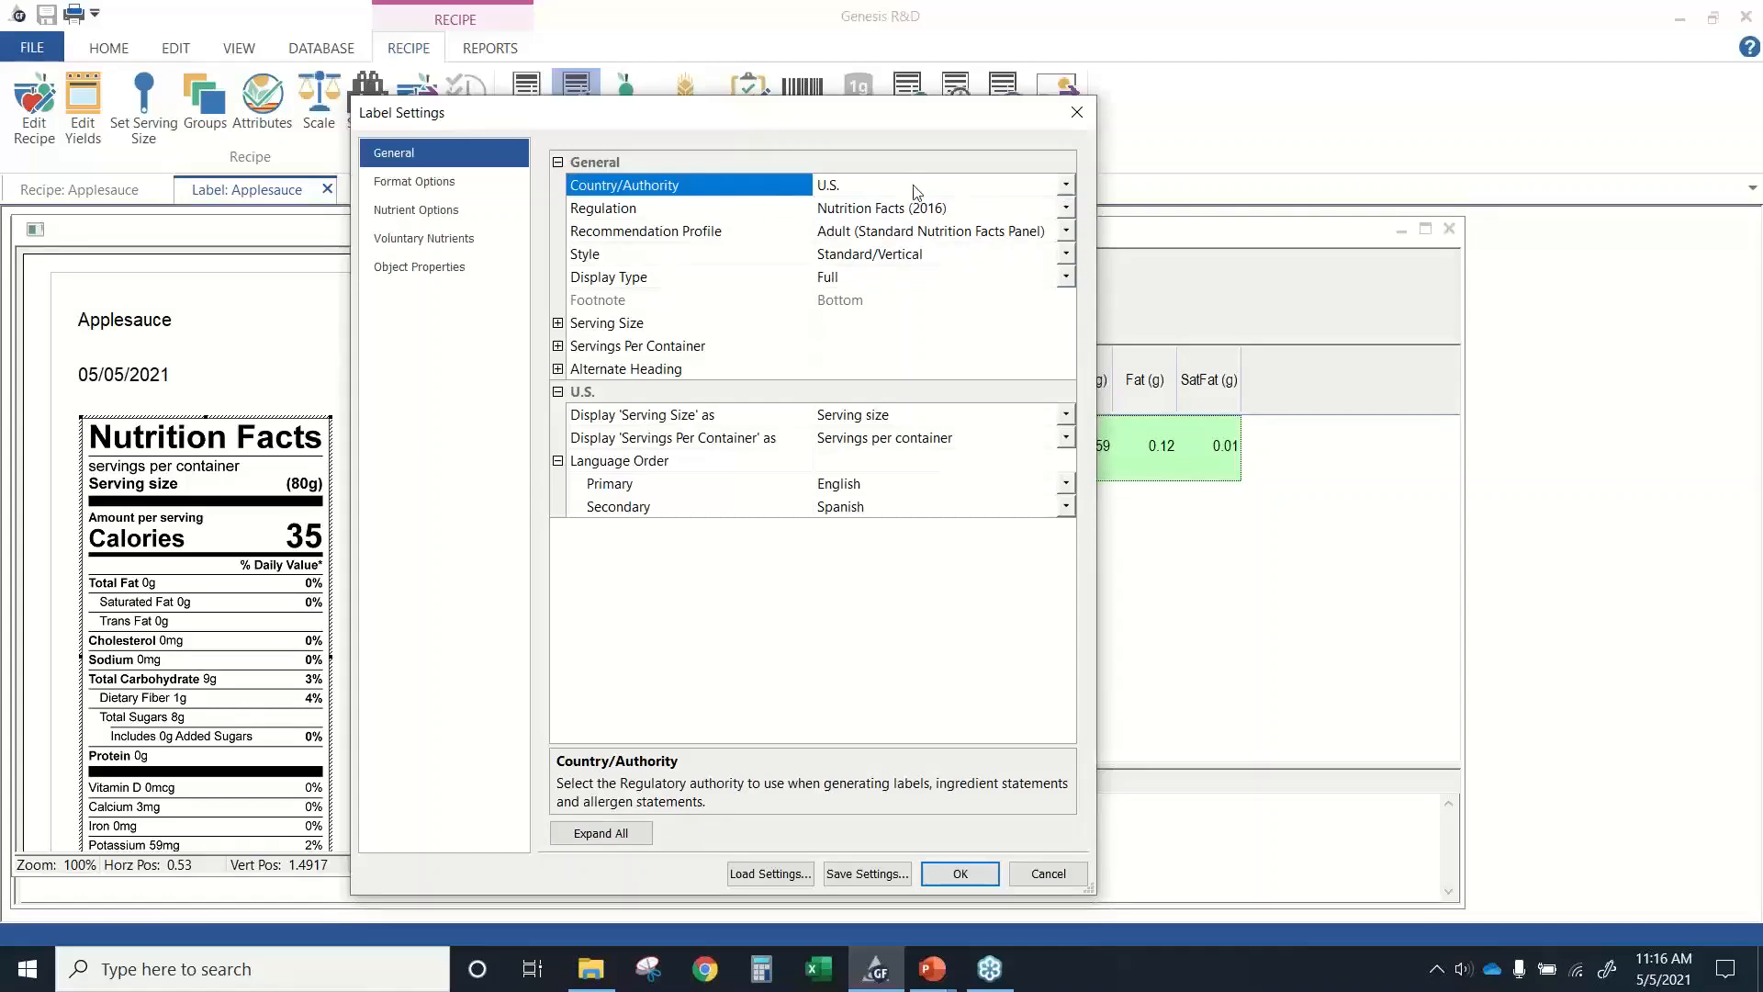
left_click(1065, 209)
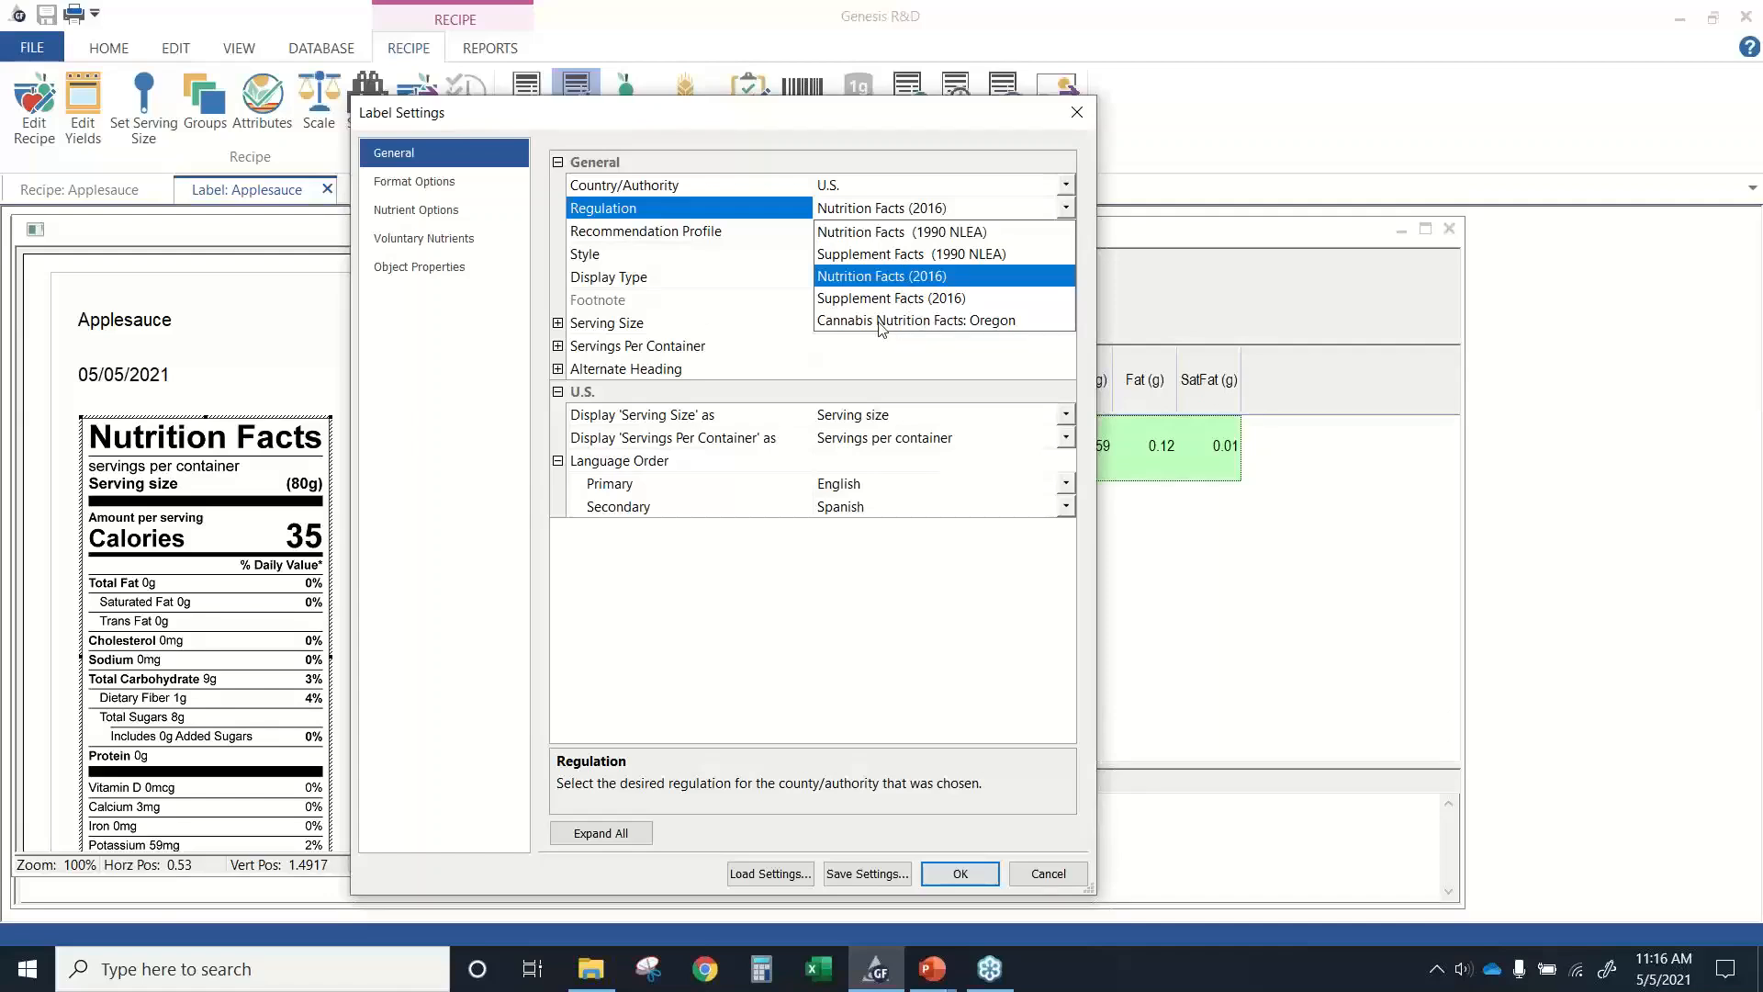
left_click(789, 235)
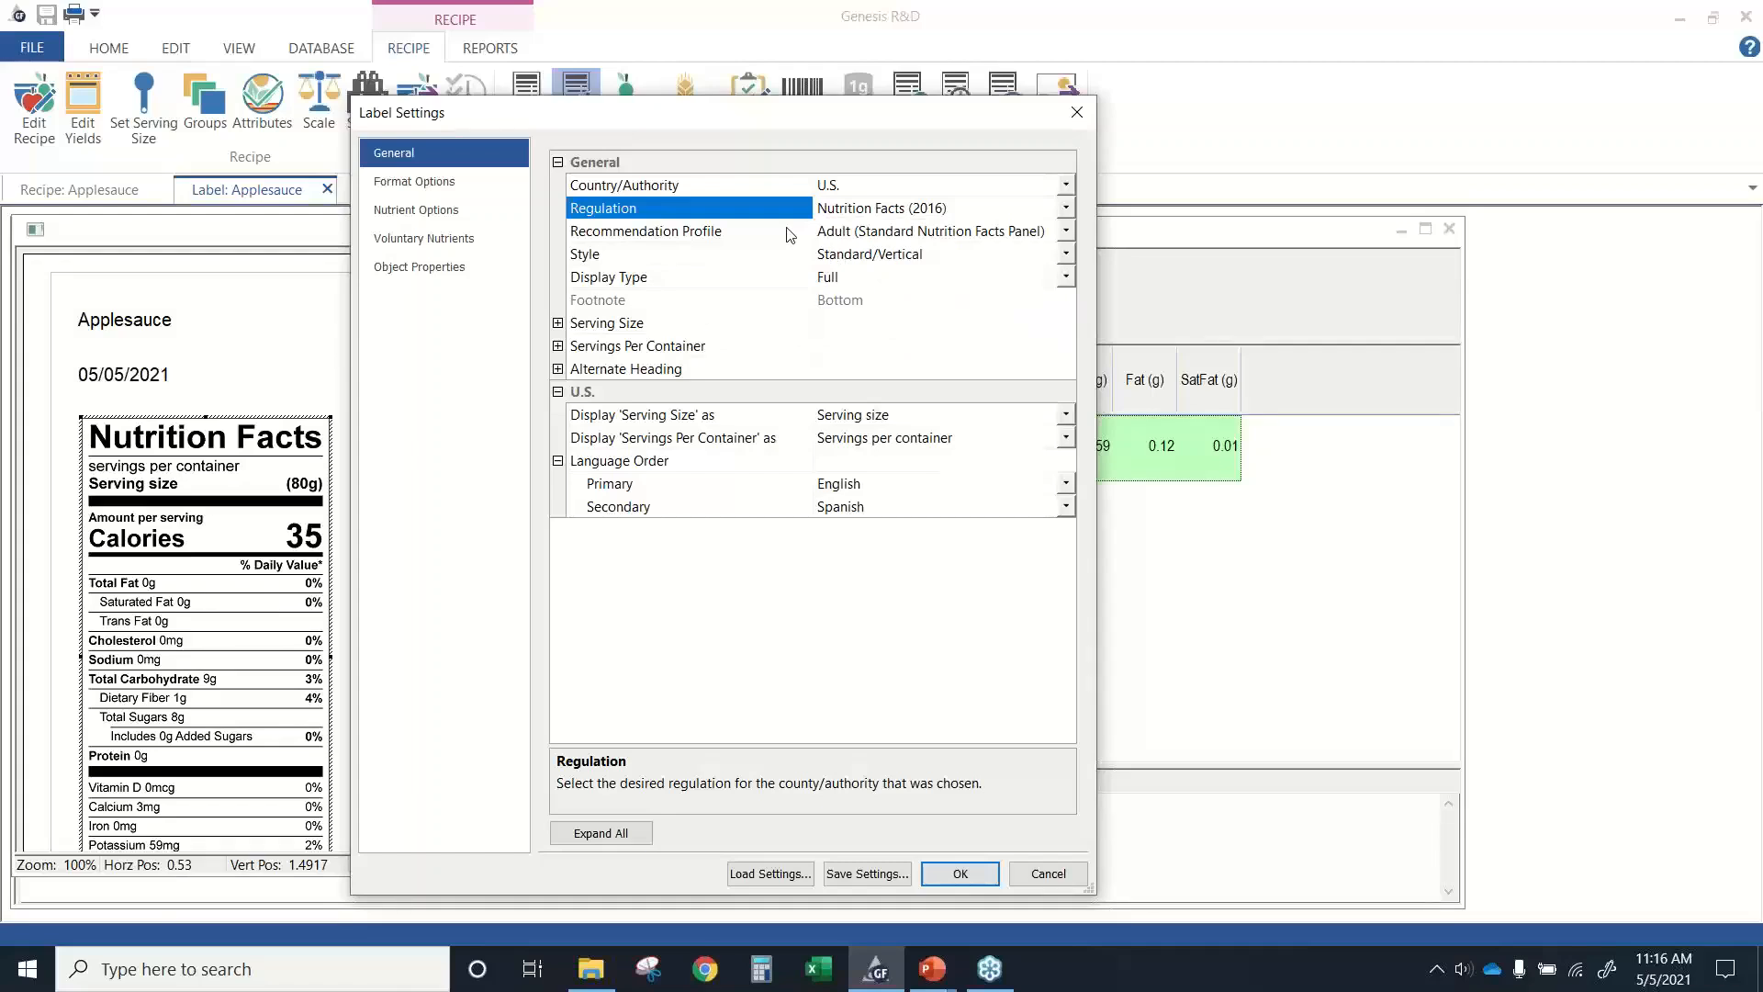
left_click(1068, 235)
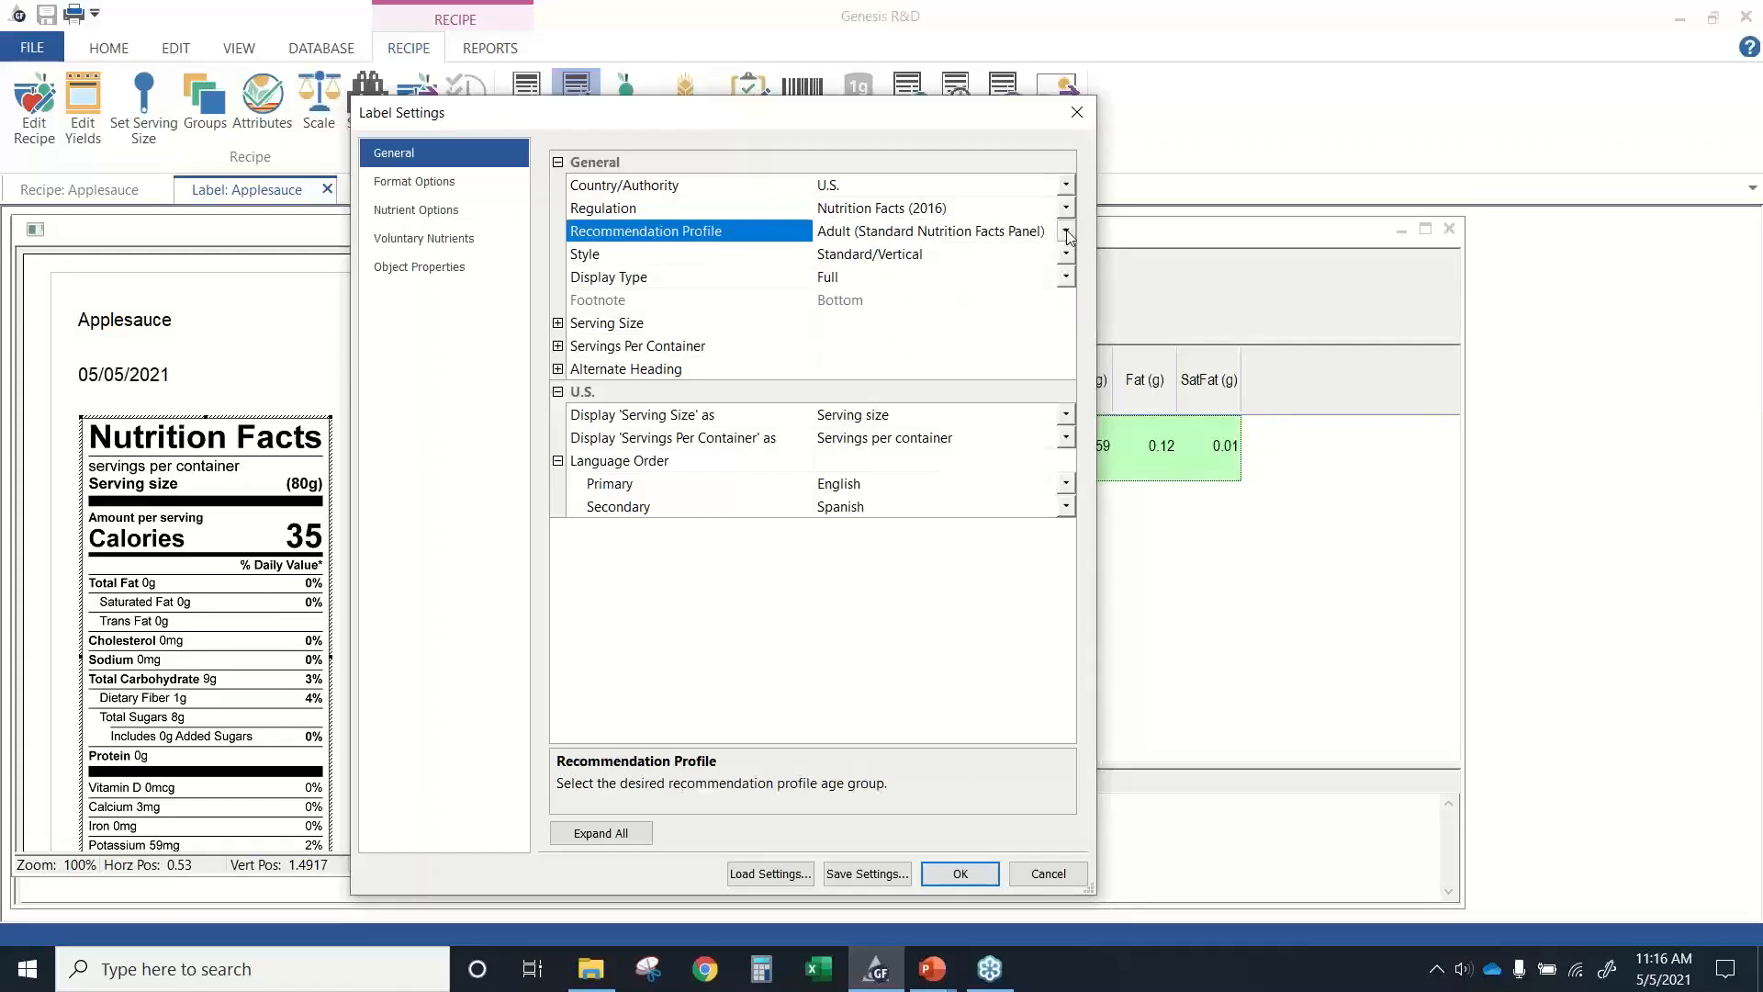
left_click(1066, 234)
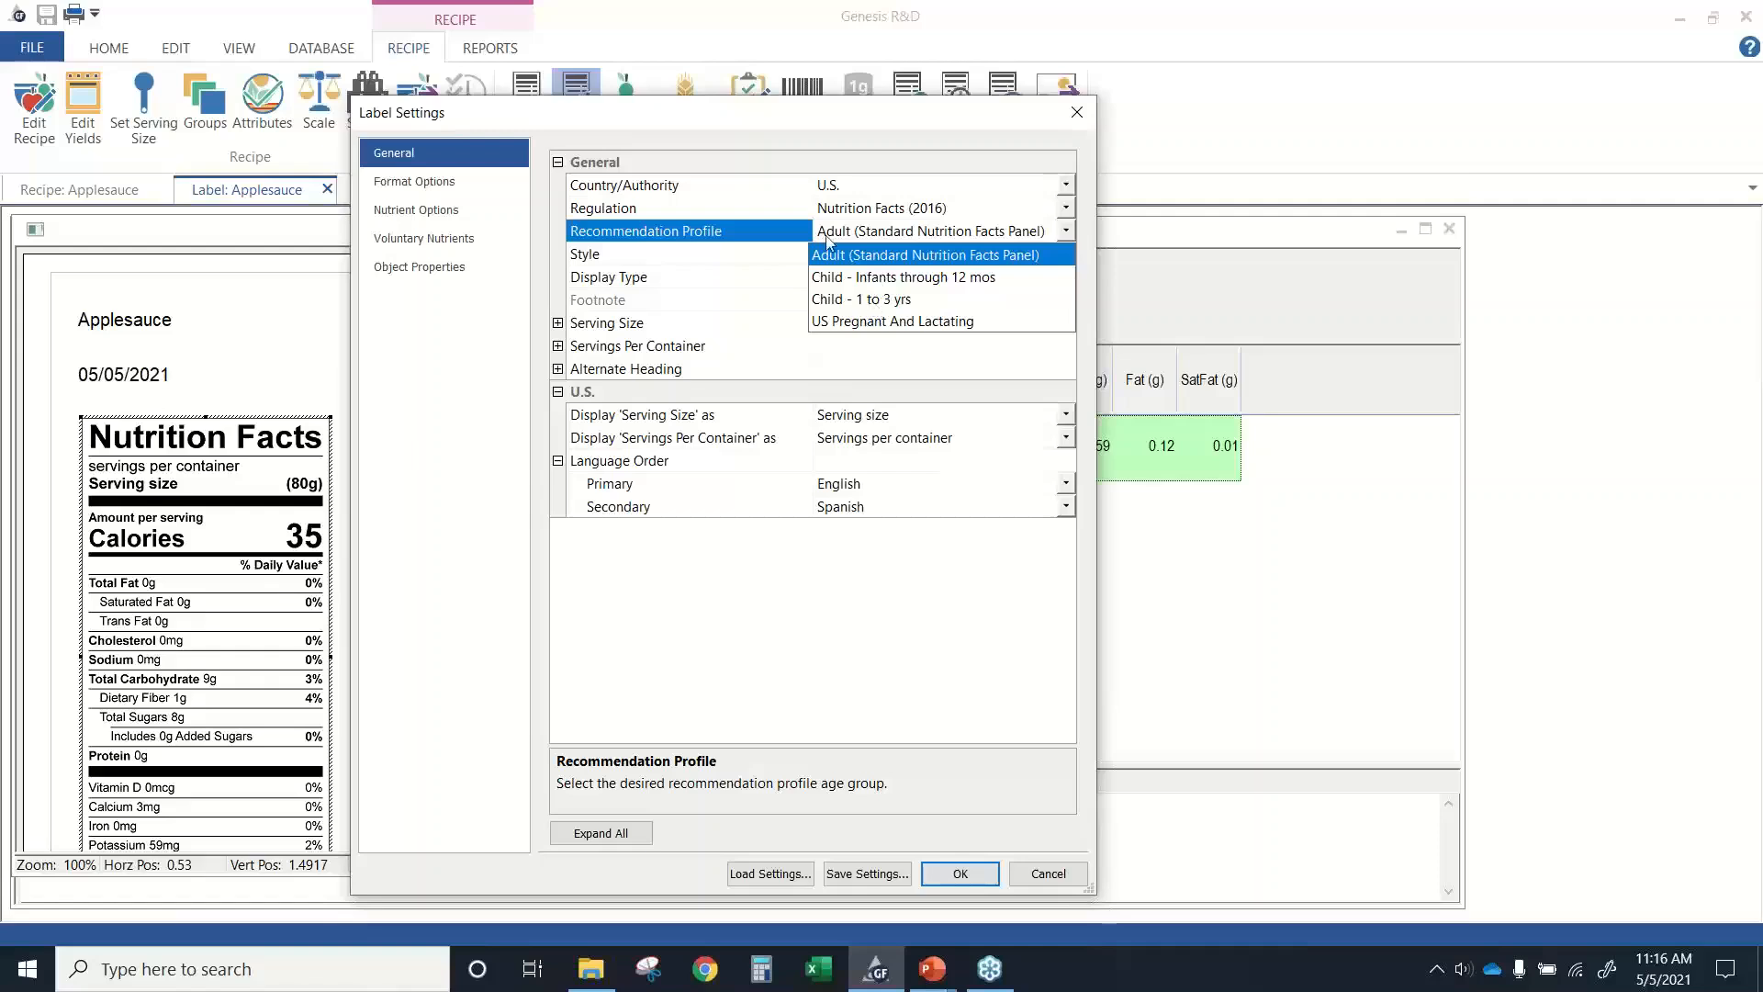
left_click(786, 248)
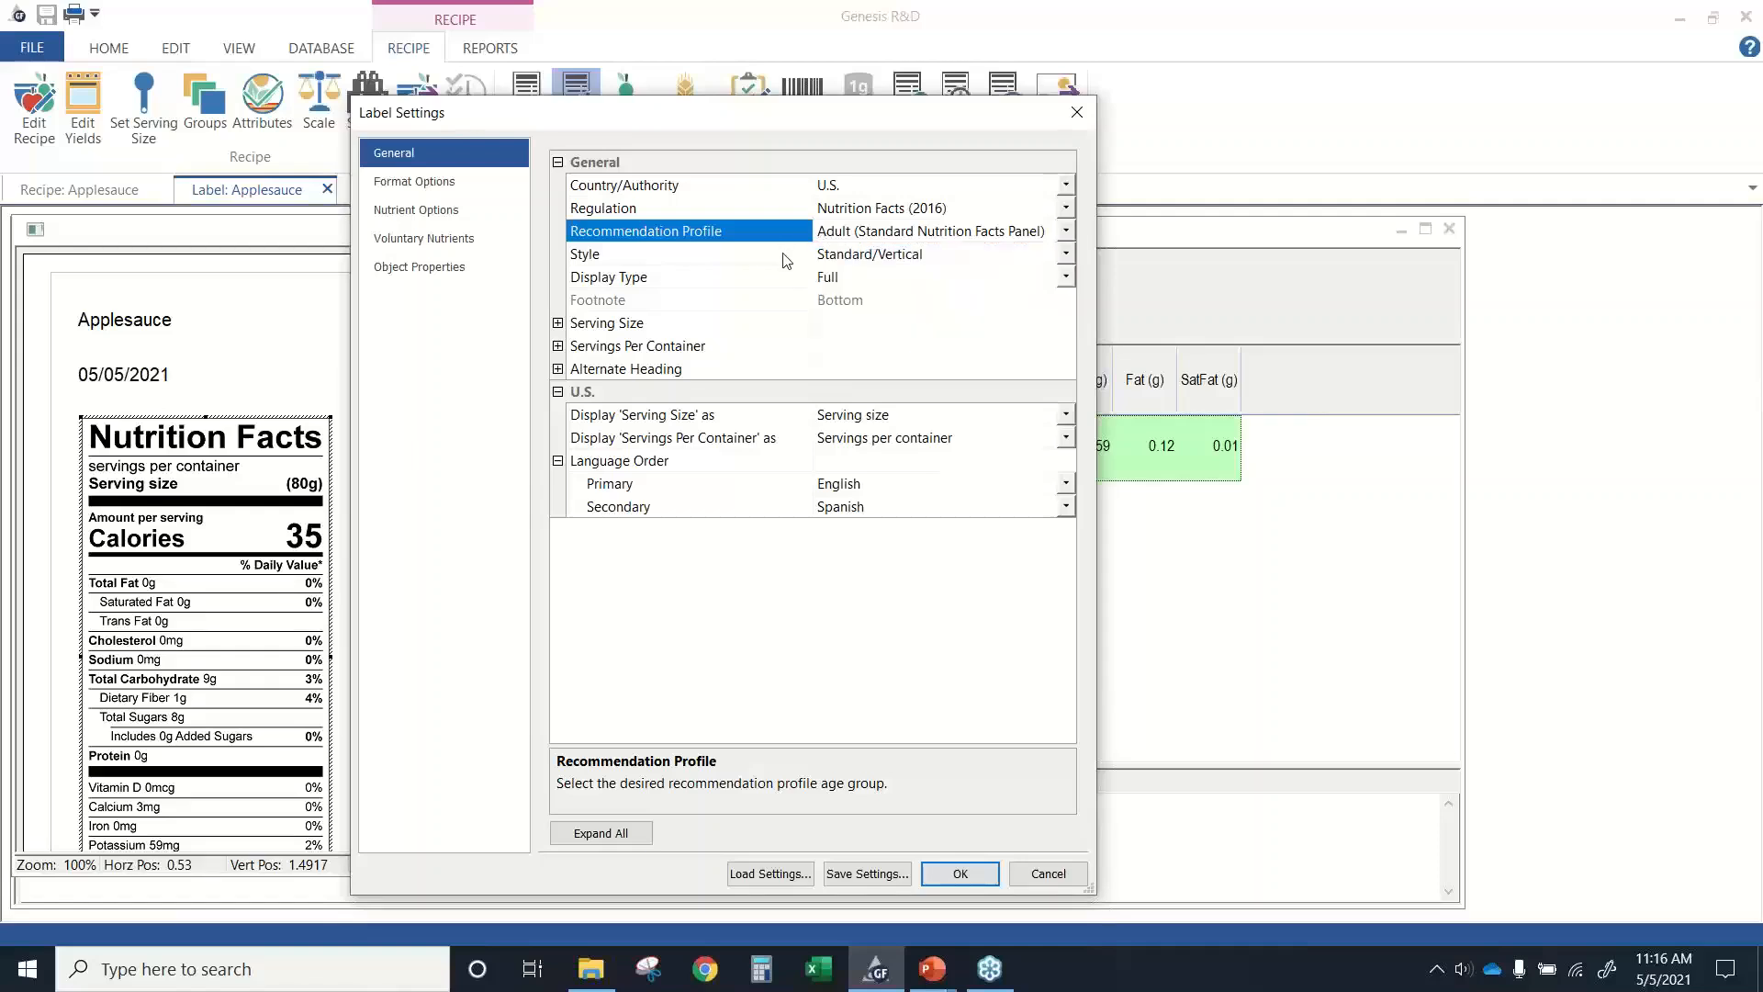
left_click(1066, 254)
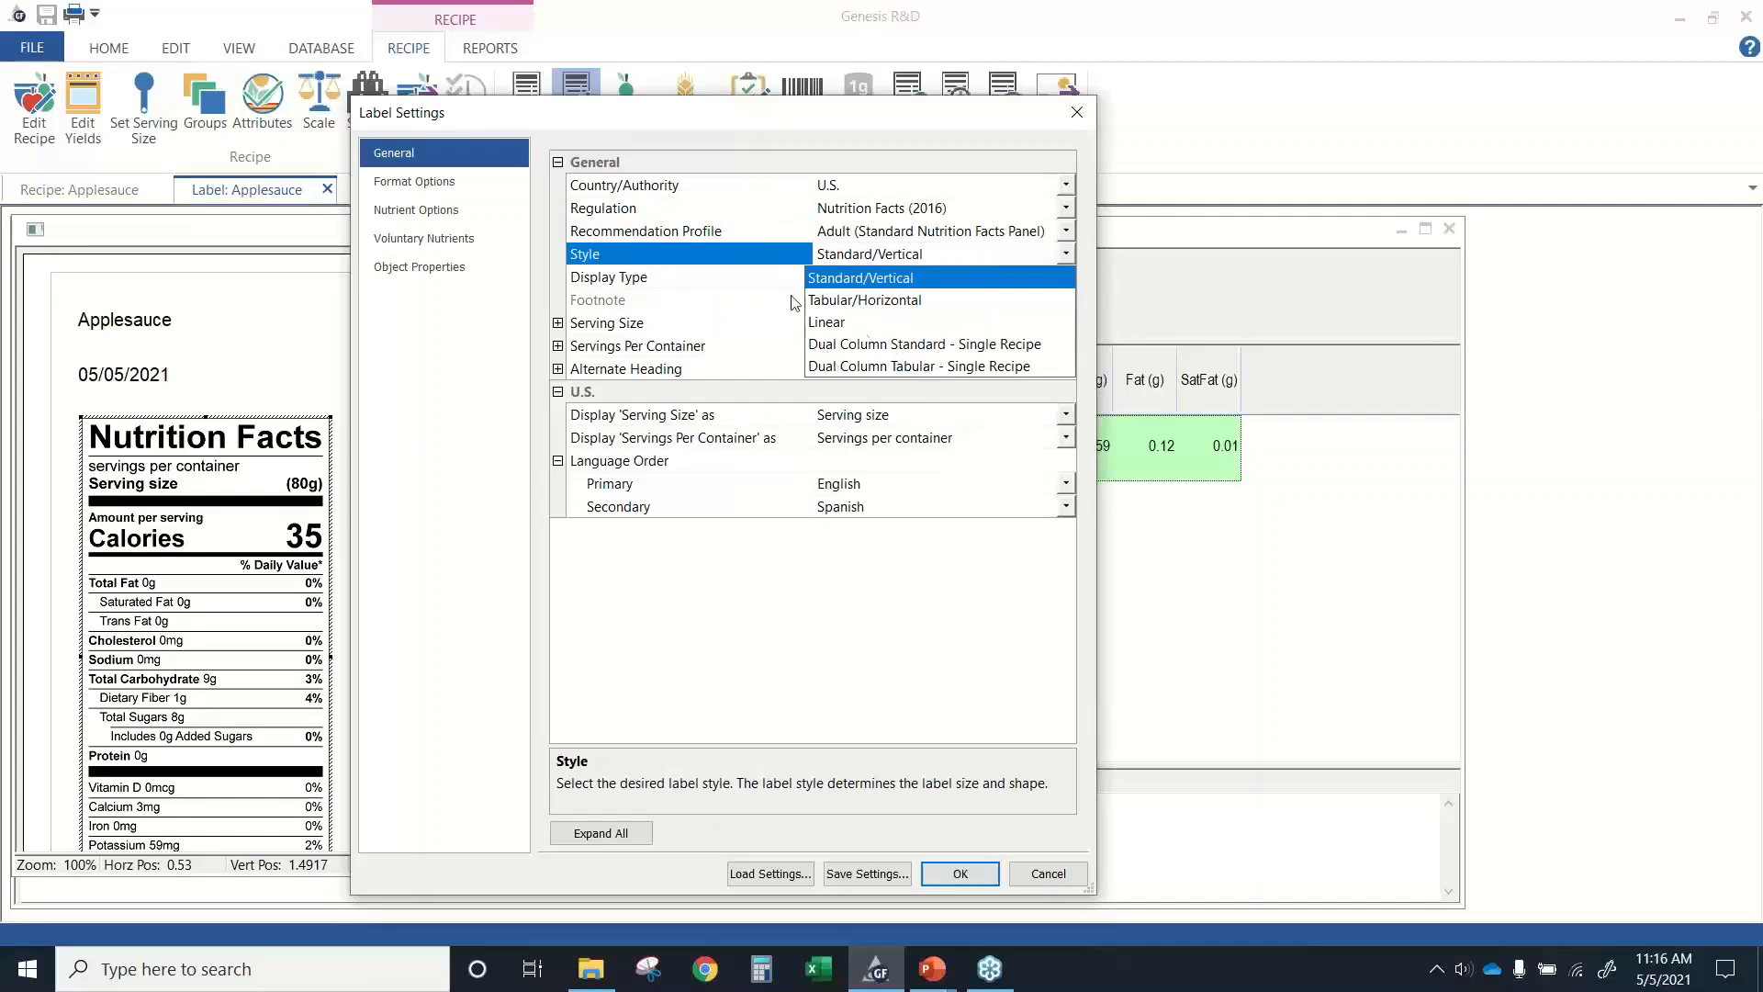
left_click(767, 286)
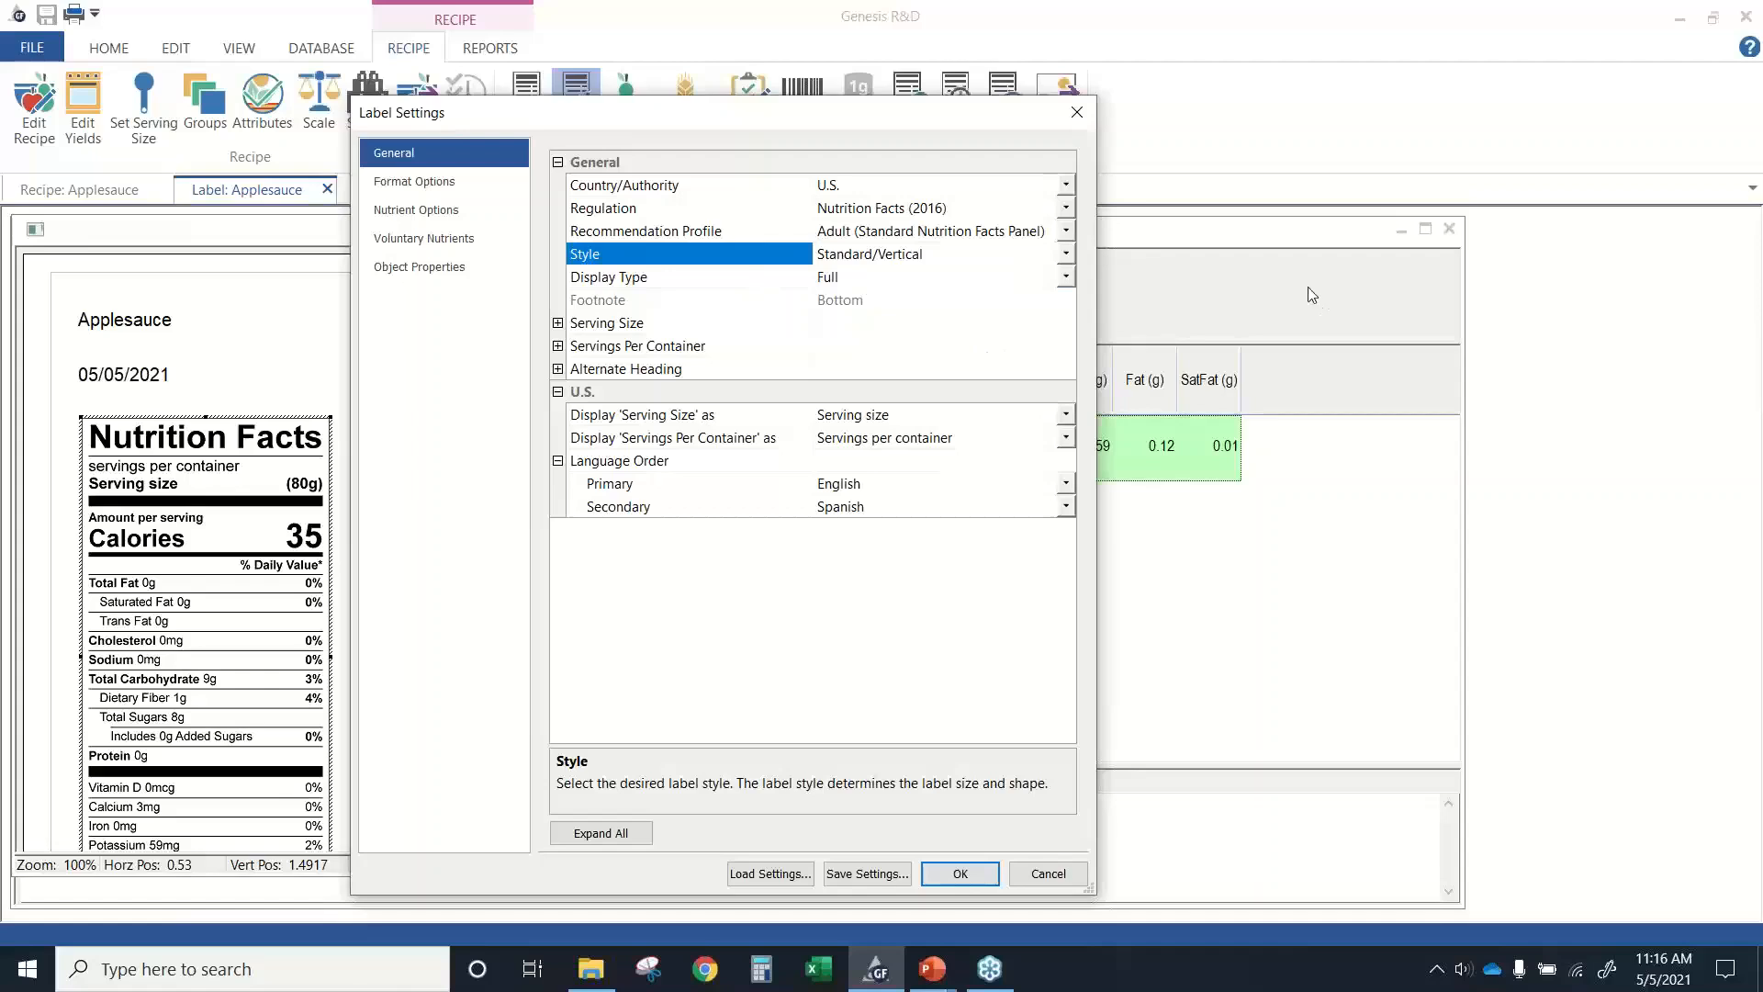
left_click(1066, 277)
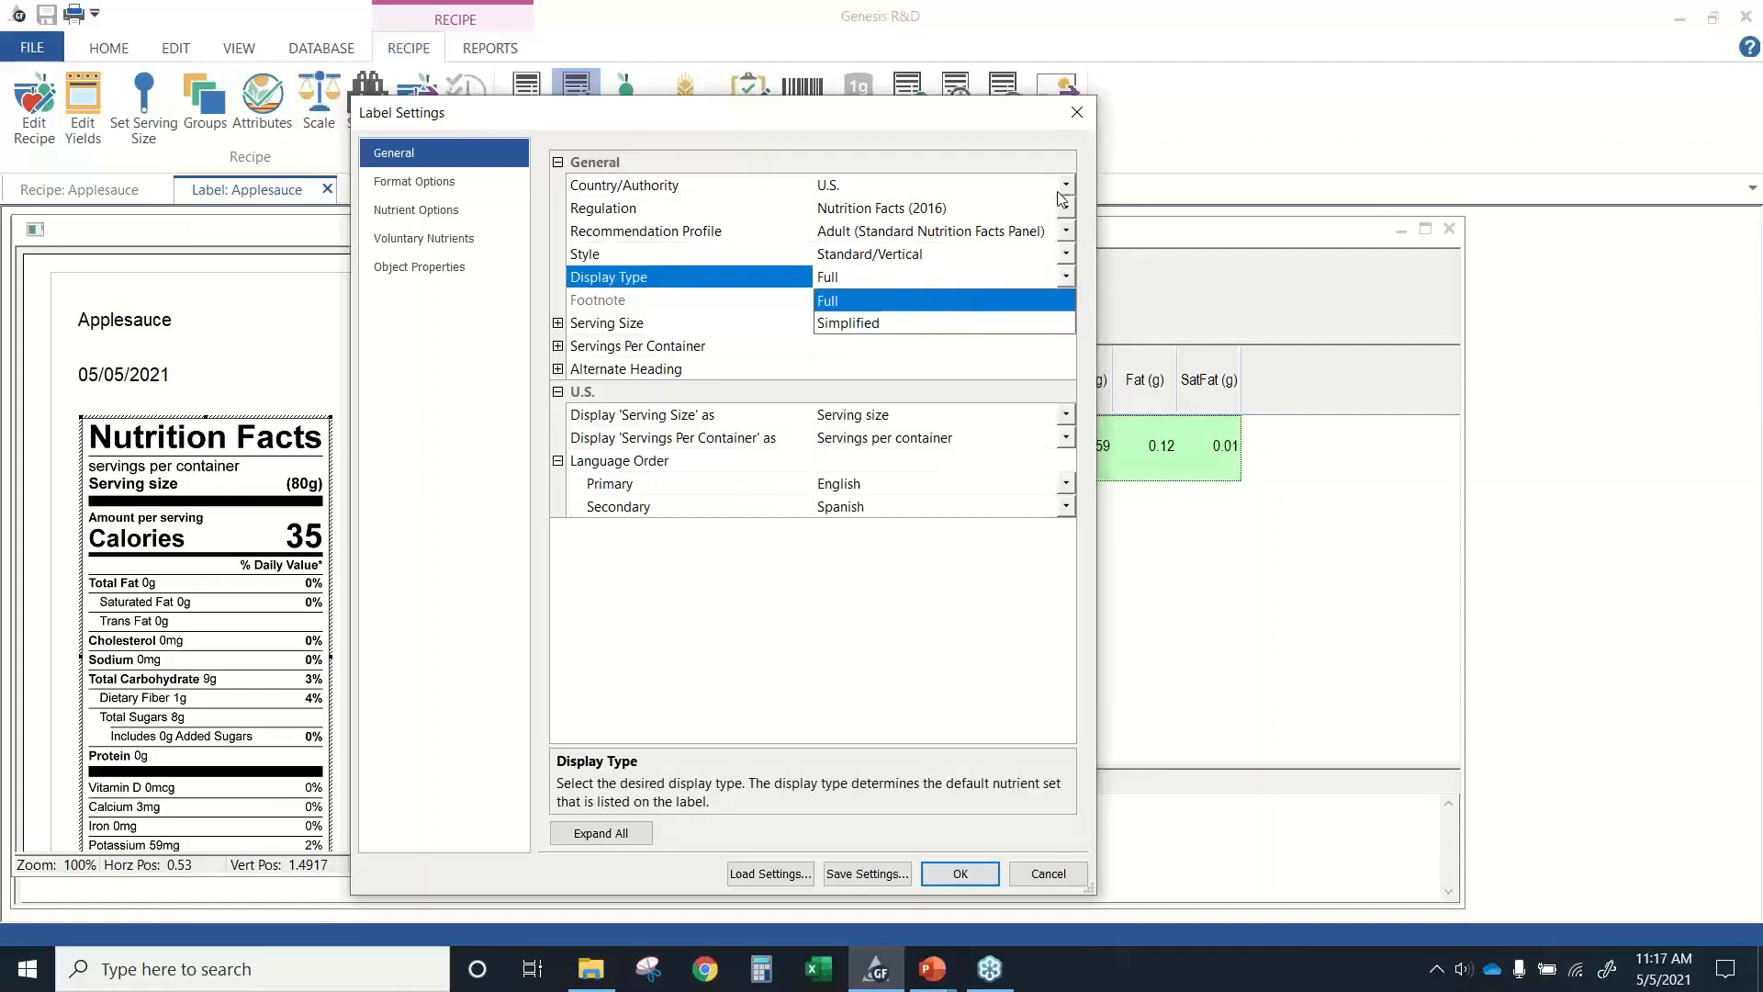
left_click(1035, 180)
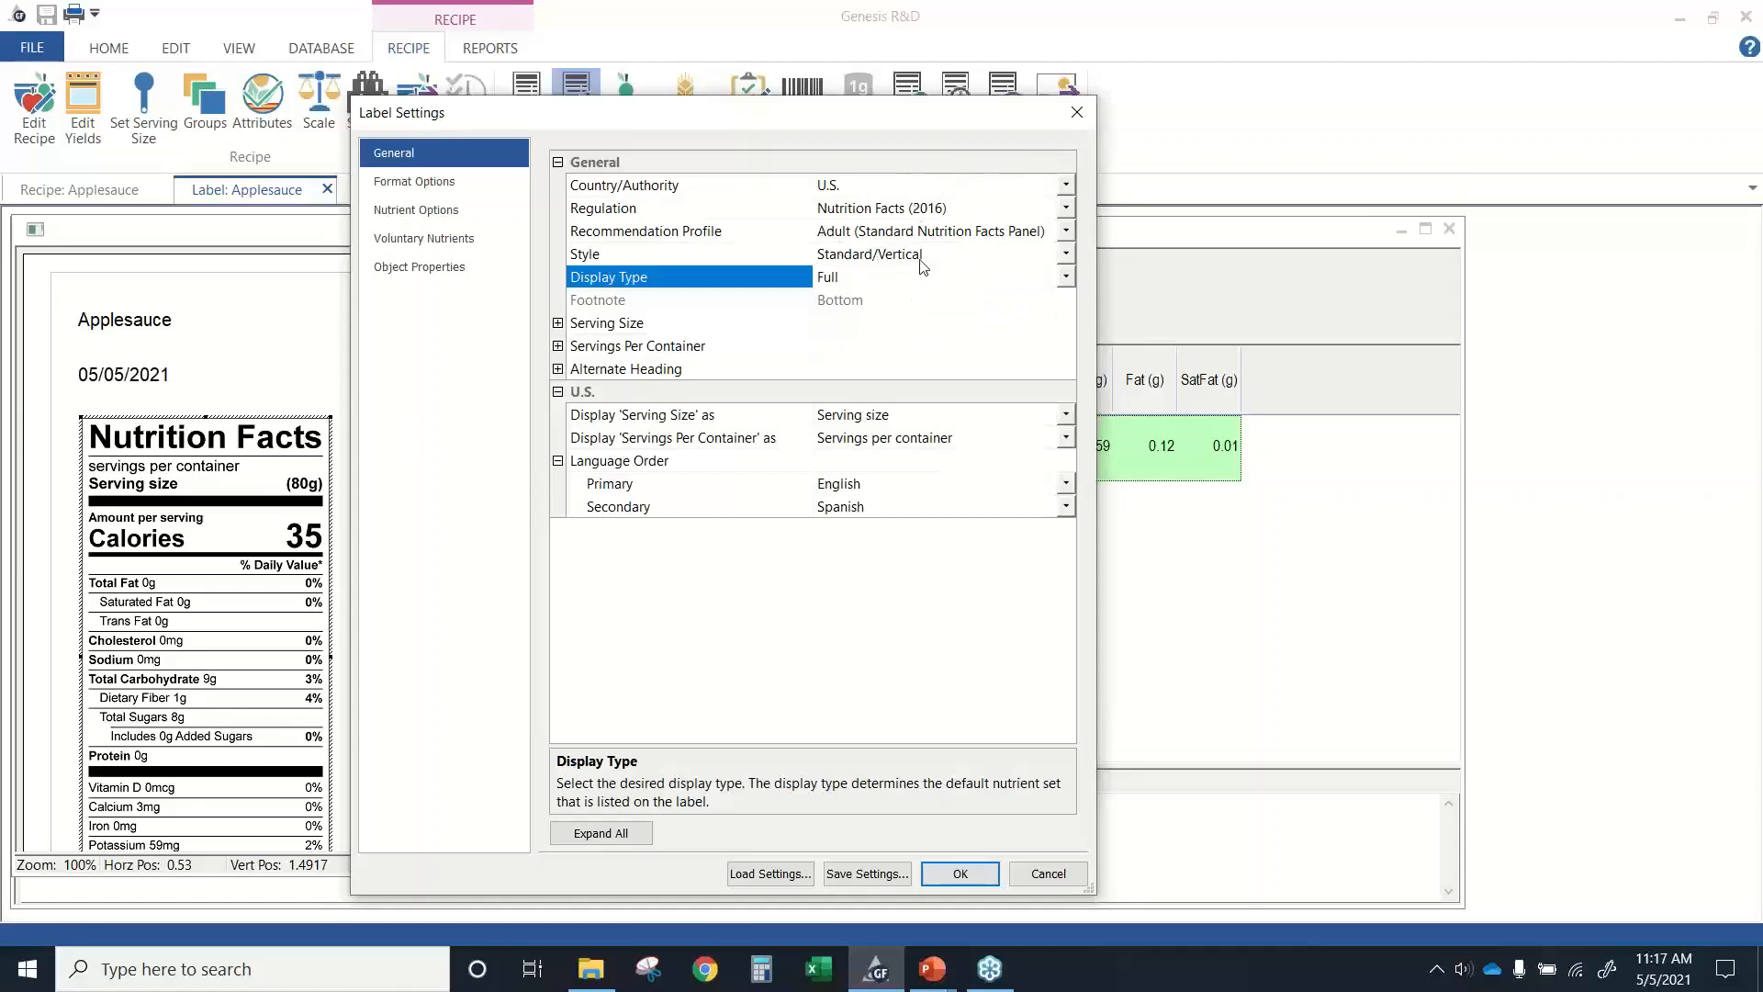
Set the label's Country/Authority to Canada and apply the settings.
left_click(1066, 184)
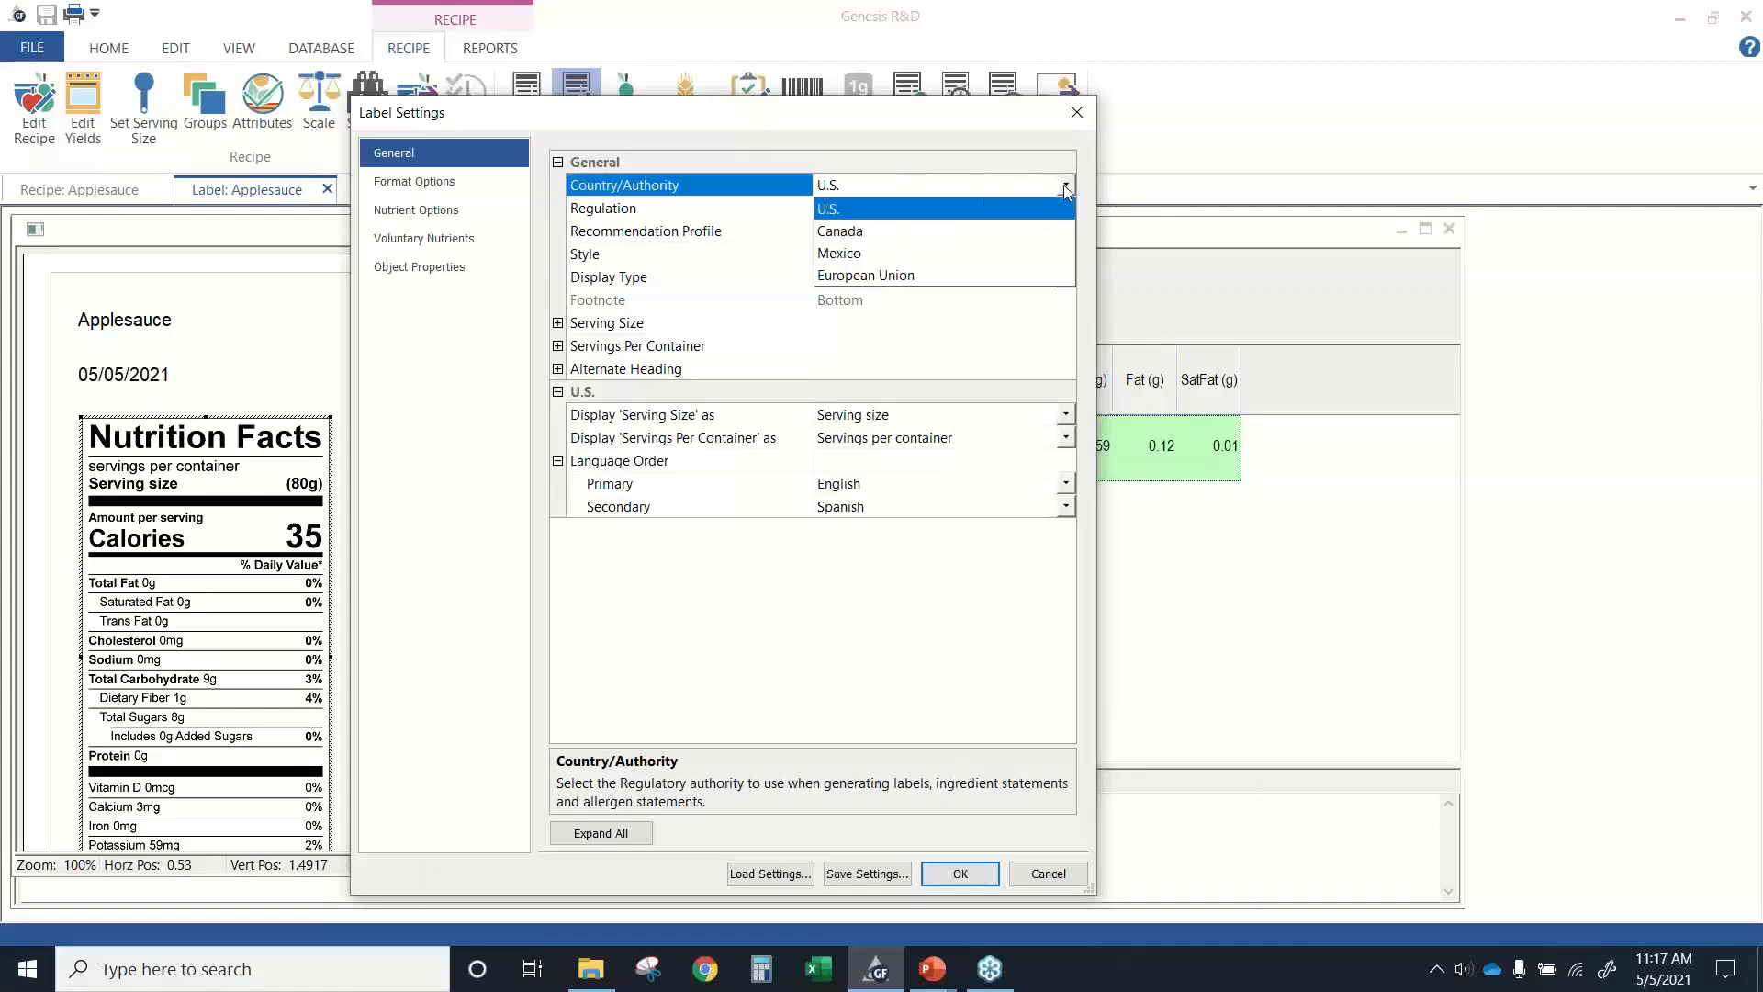
left_click(864, 226)
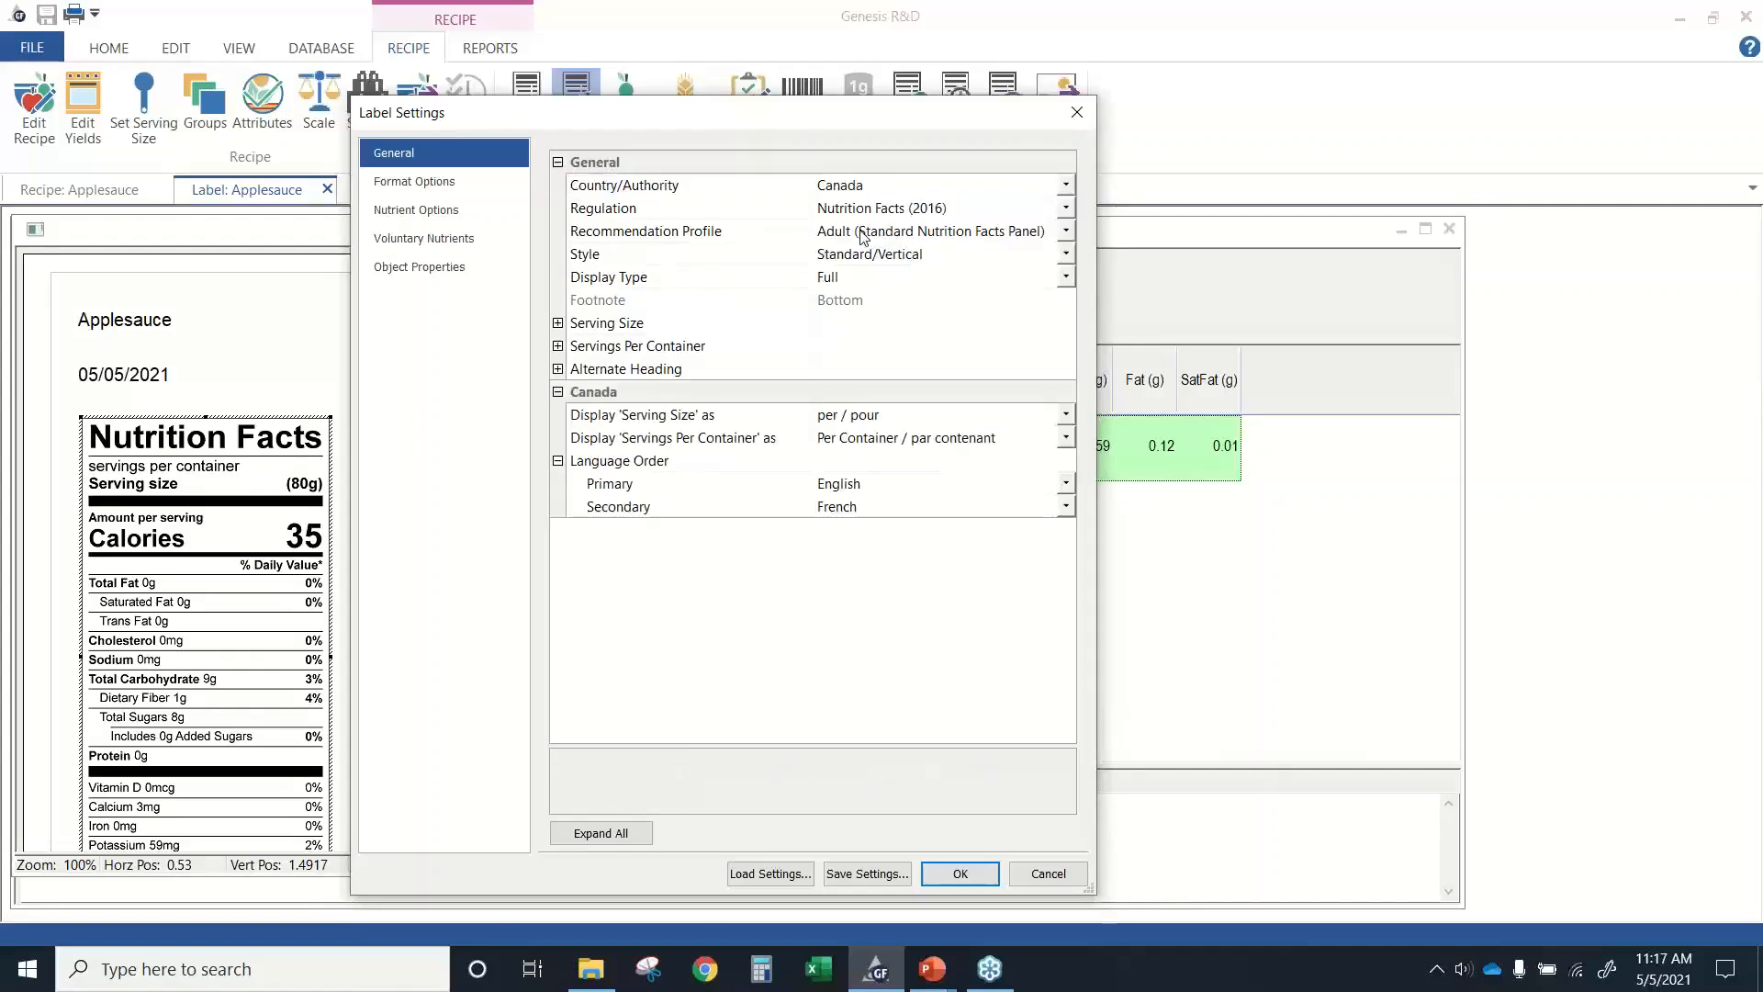
left_click(952, 882)
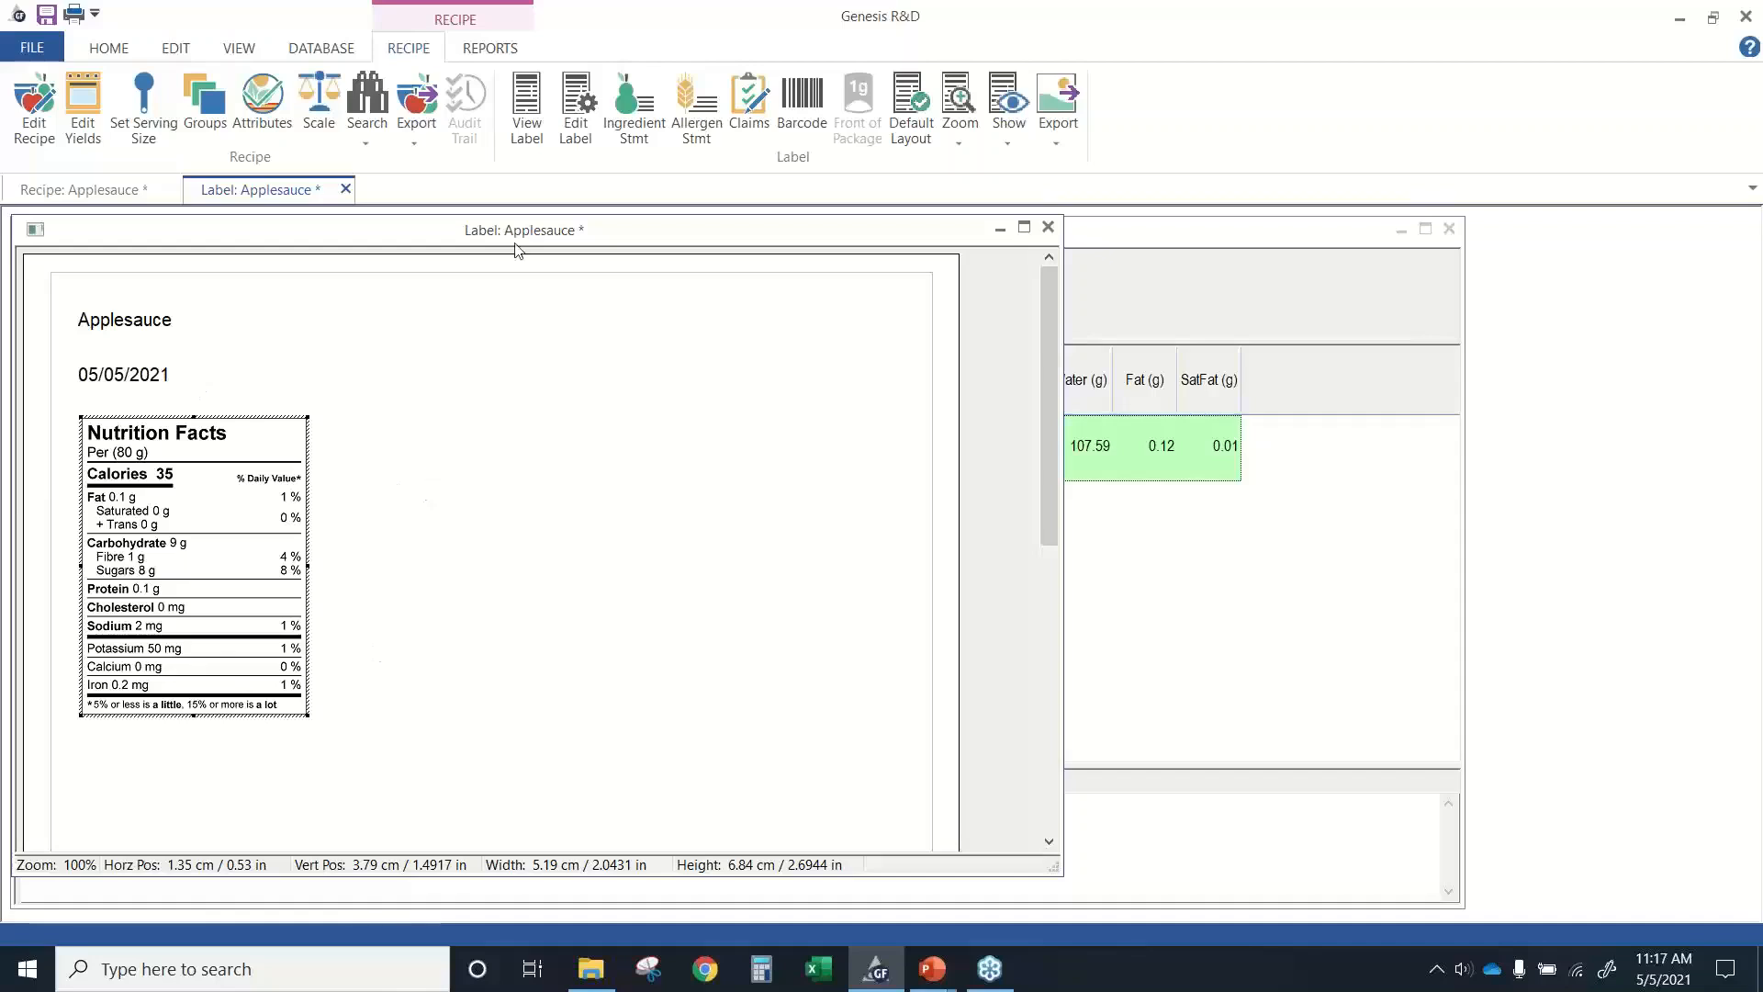
Reopen the label settings and examine the Canadian options for regulation, style and display type.
left_click(578, 138)
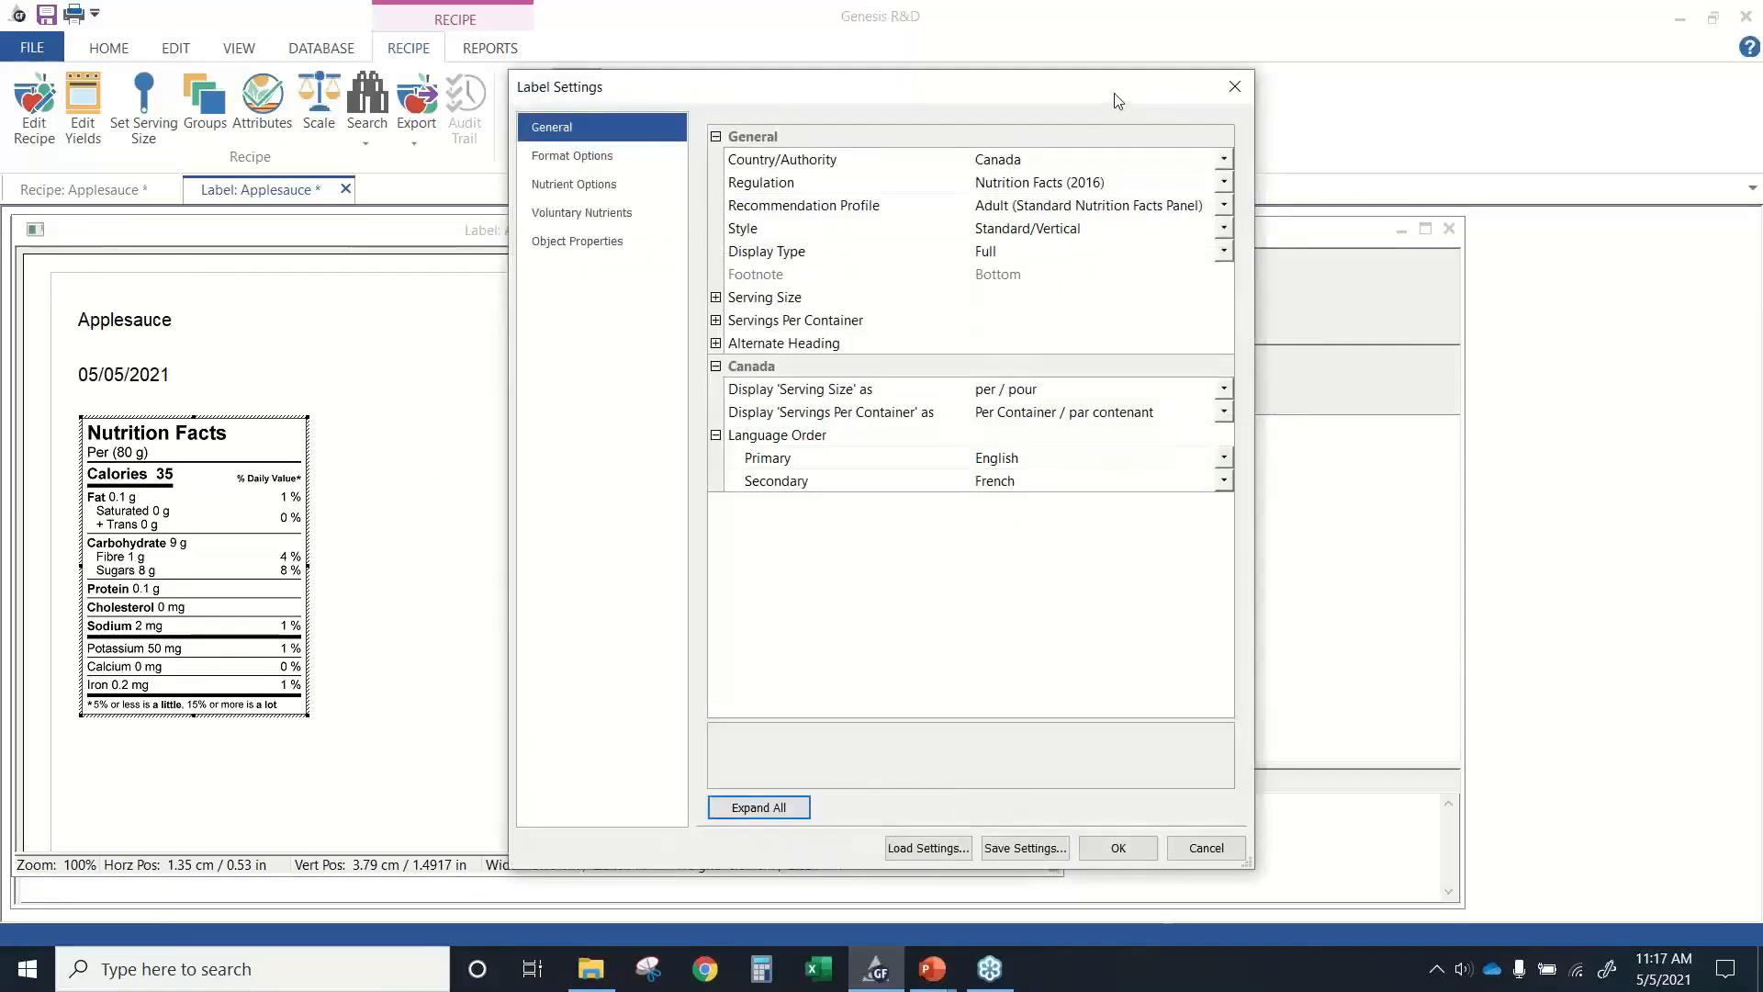
left_click_drag(1117, 100, 963, 112)
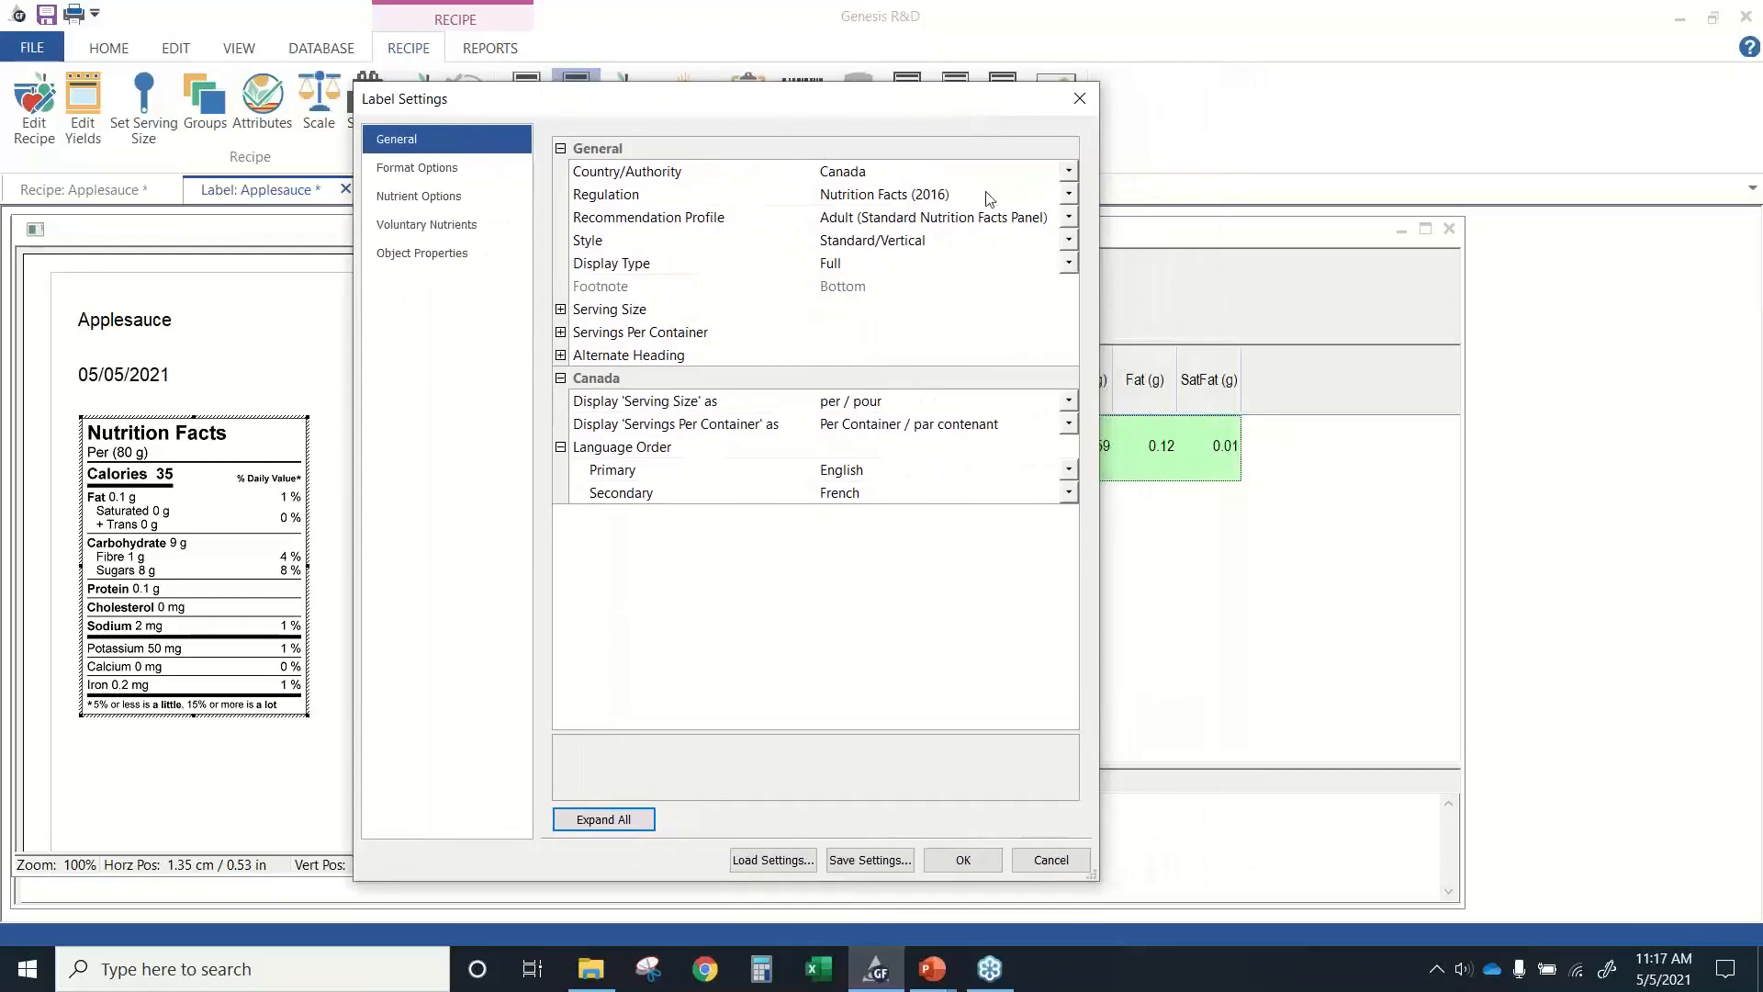
left_click(1068, 193)
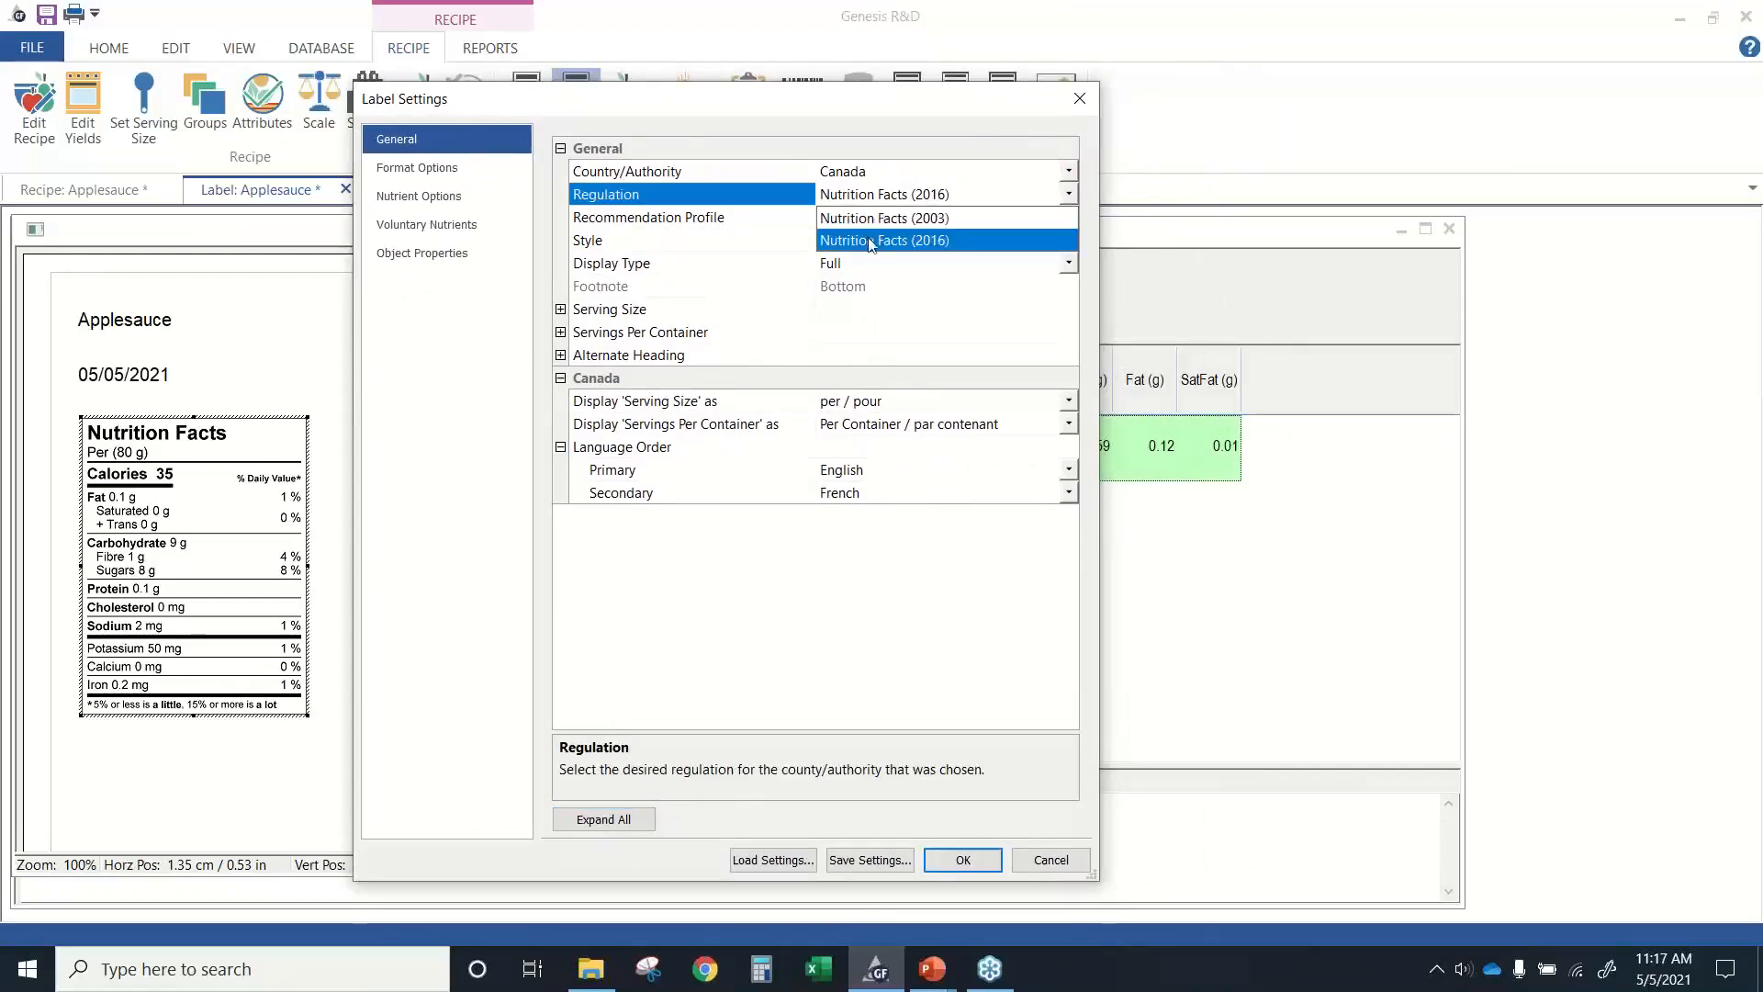
left_click(780, 238)
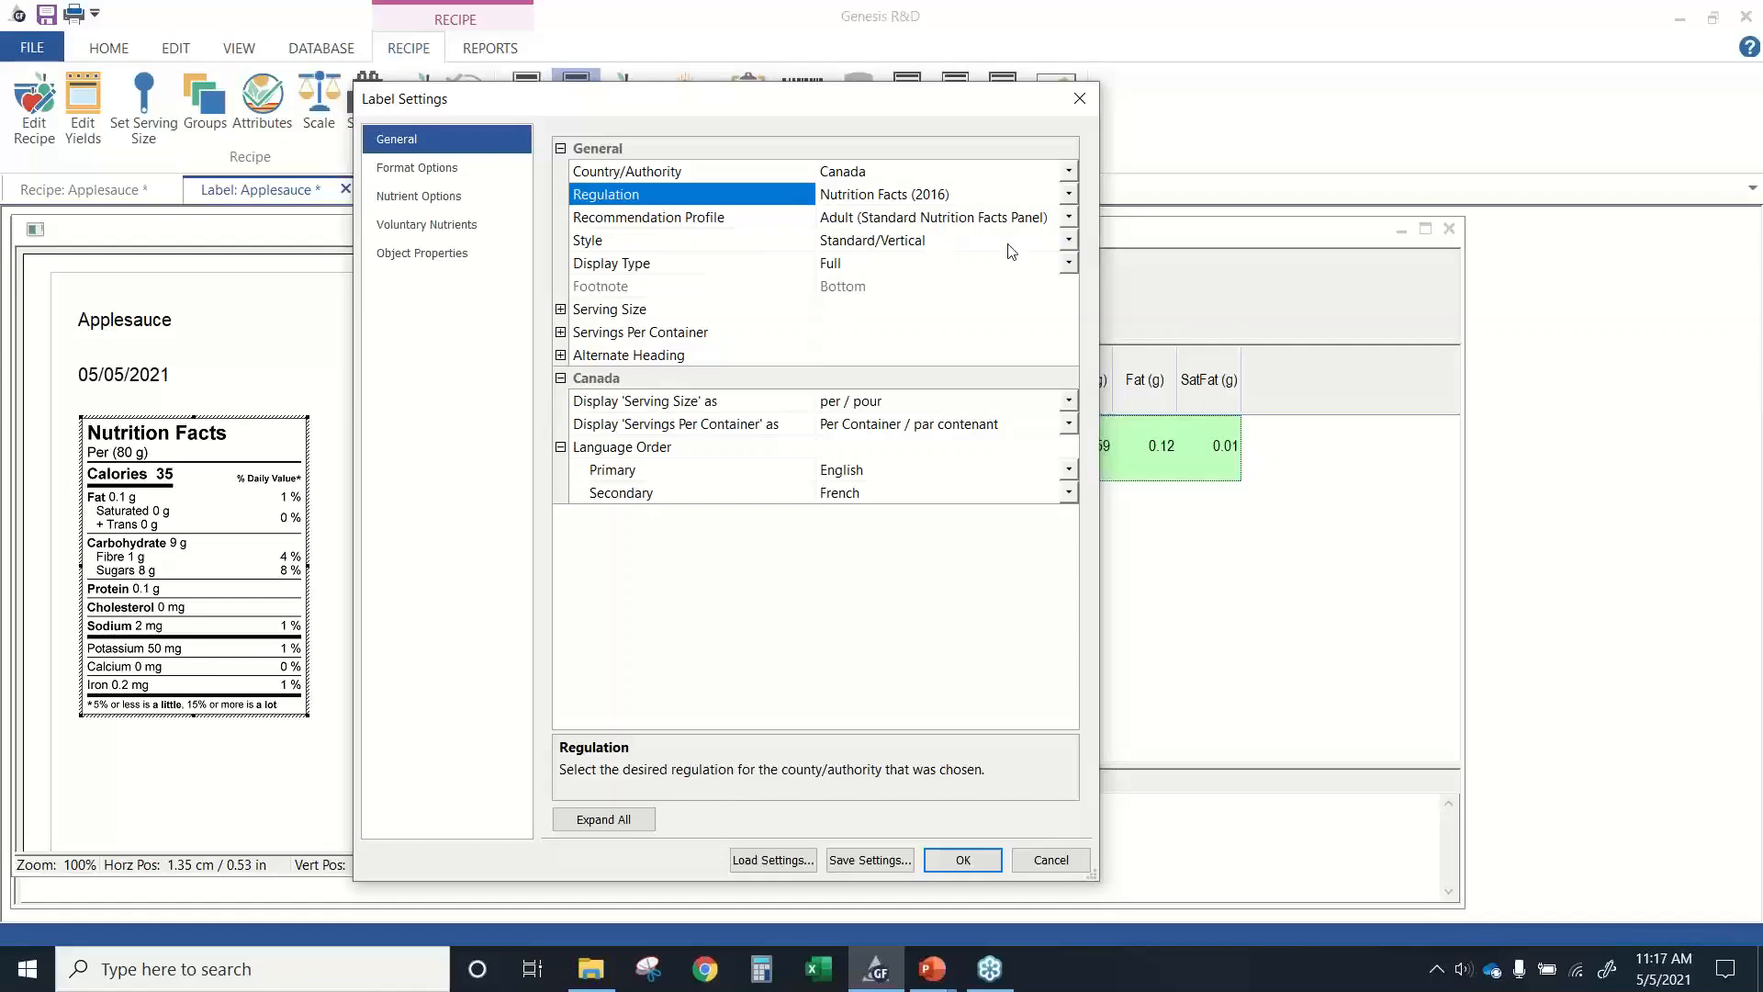
left_click(1067, 241)
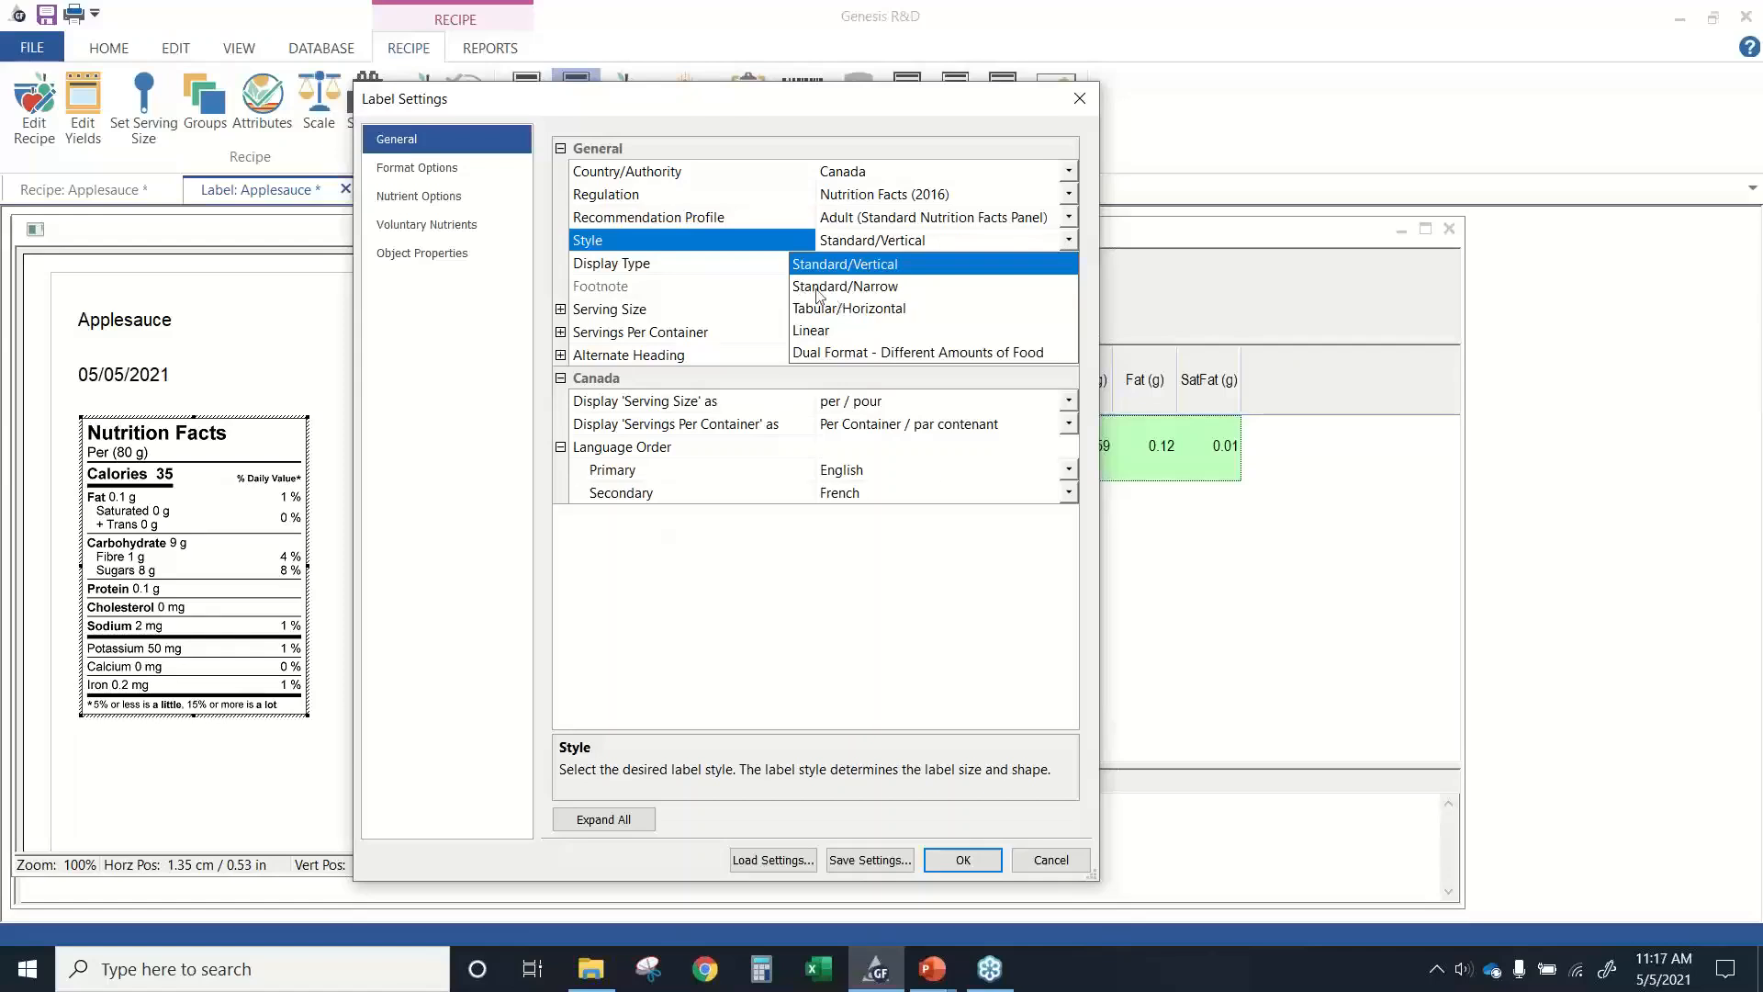
left_click(731, 271)
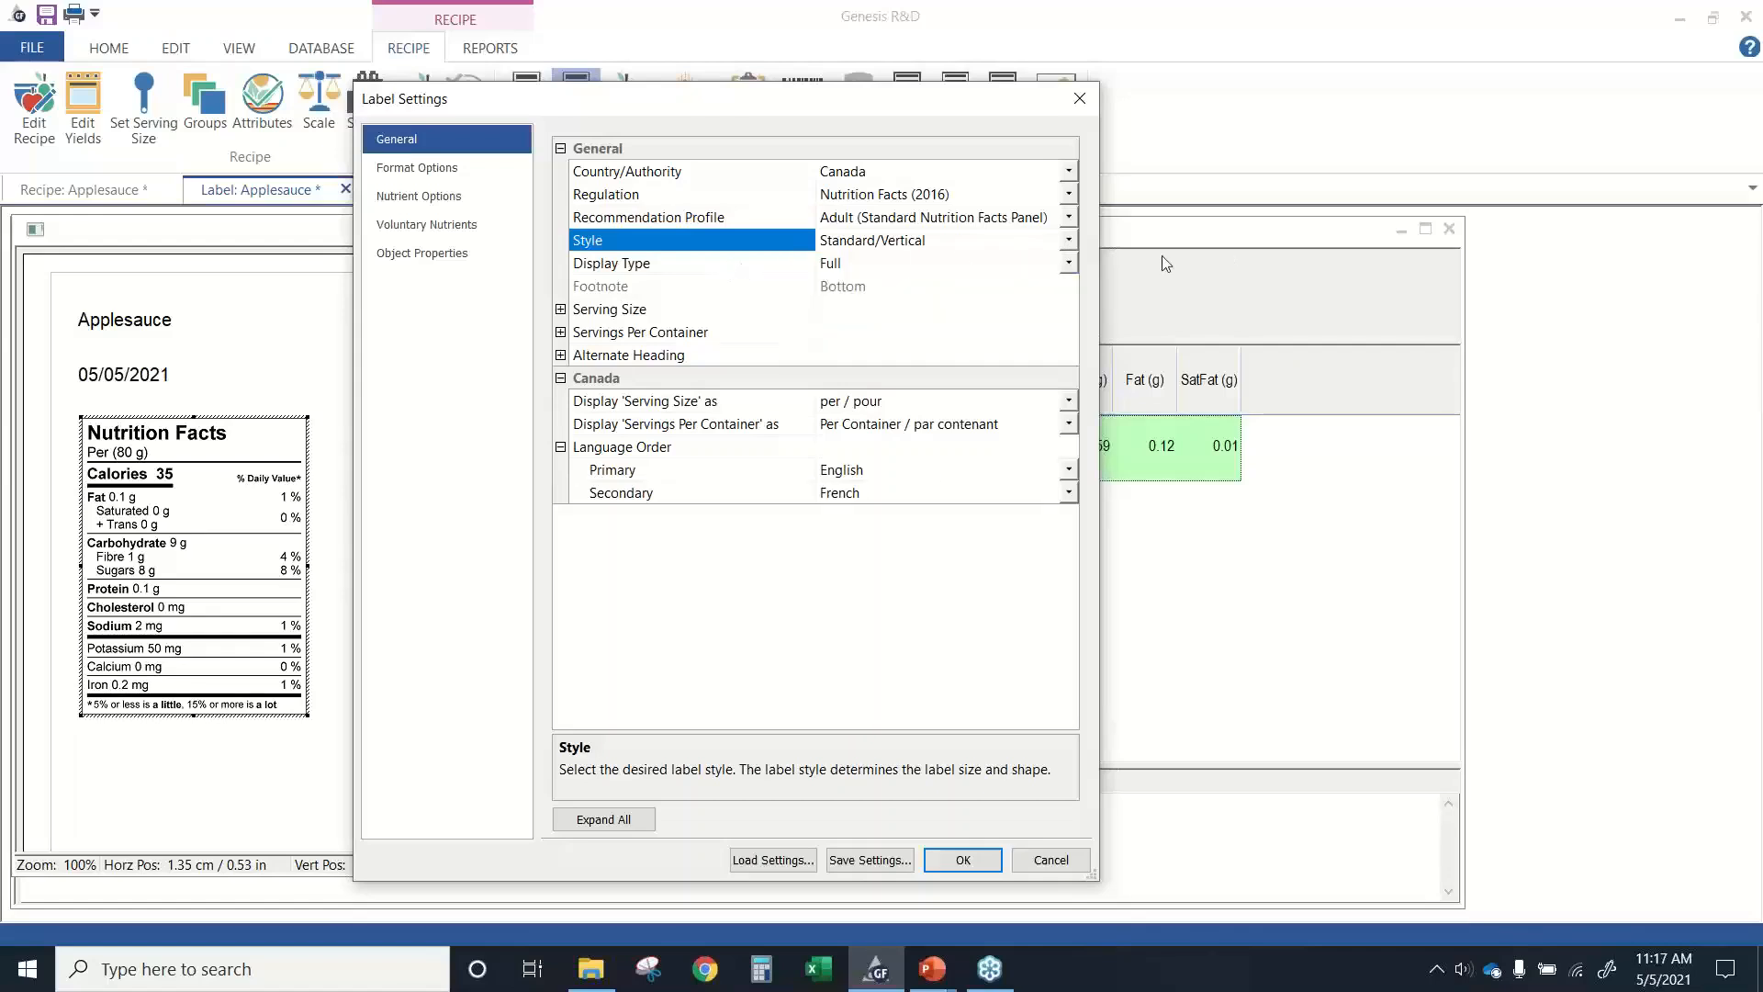
left_click(1068, 262)
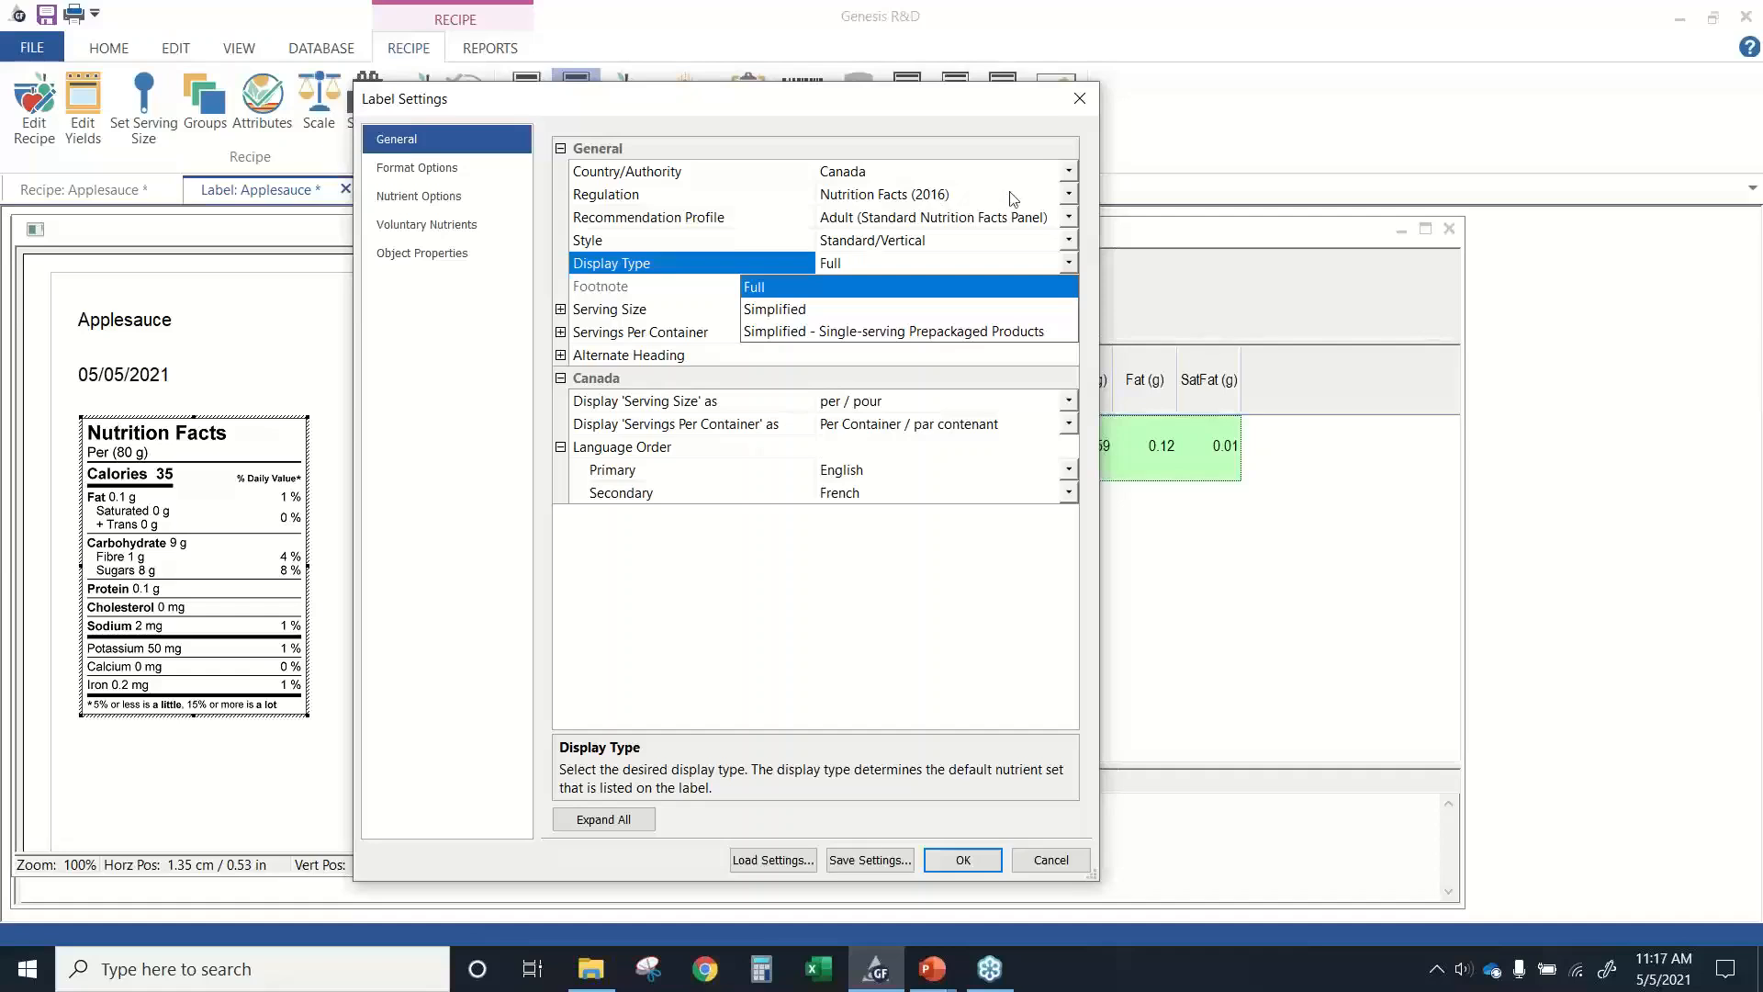
left_click(1064, 197)
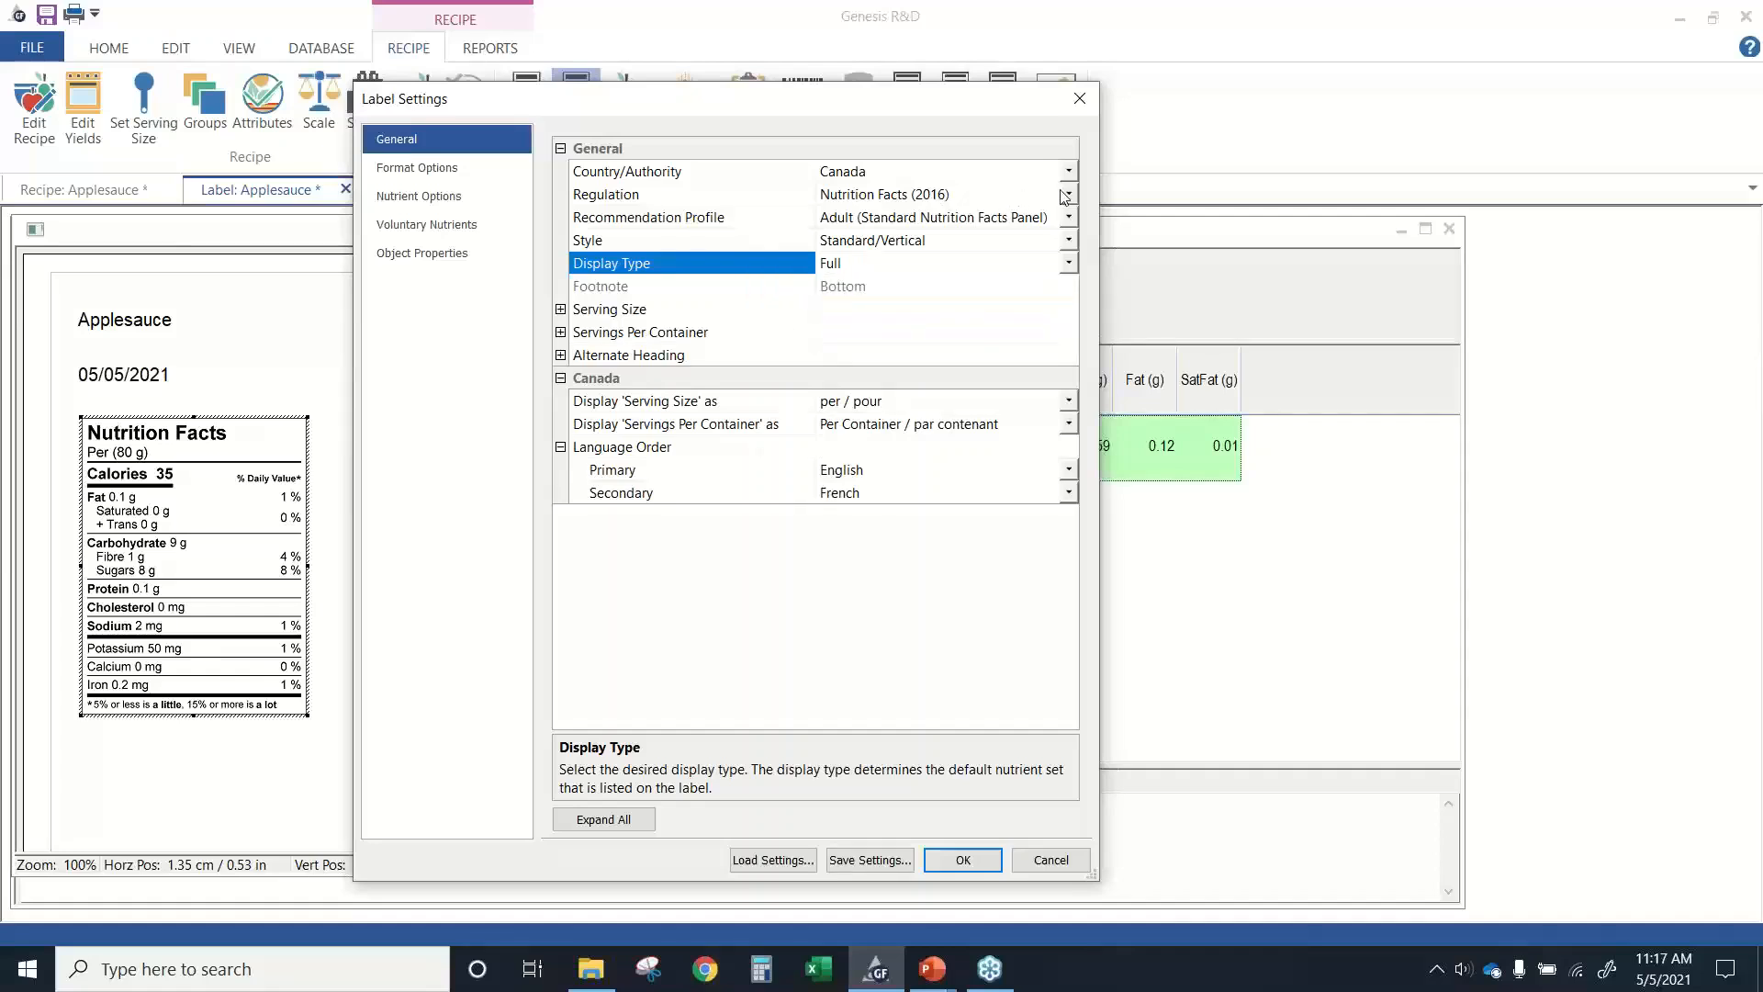
left_click(1065, 195)
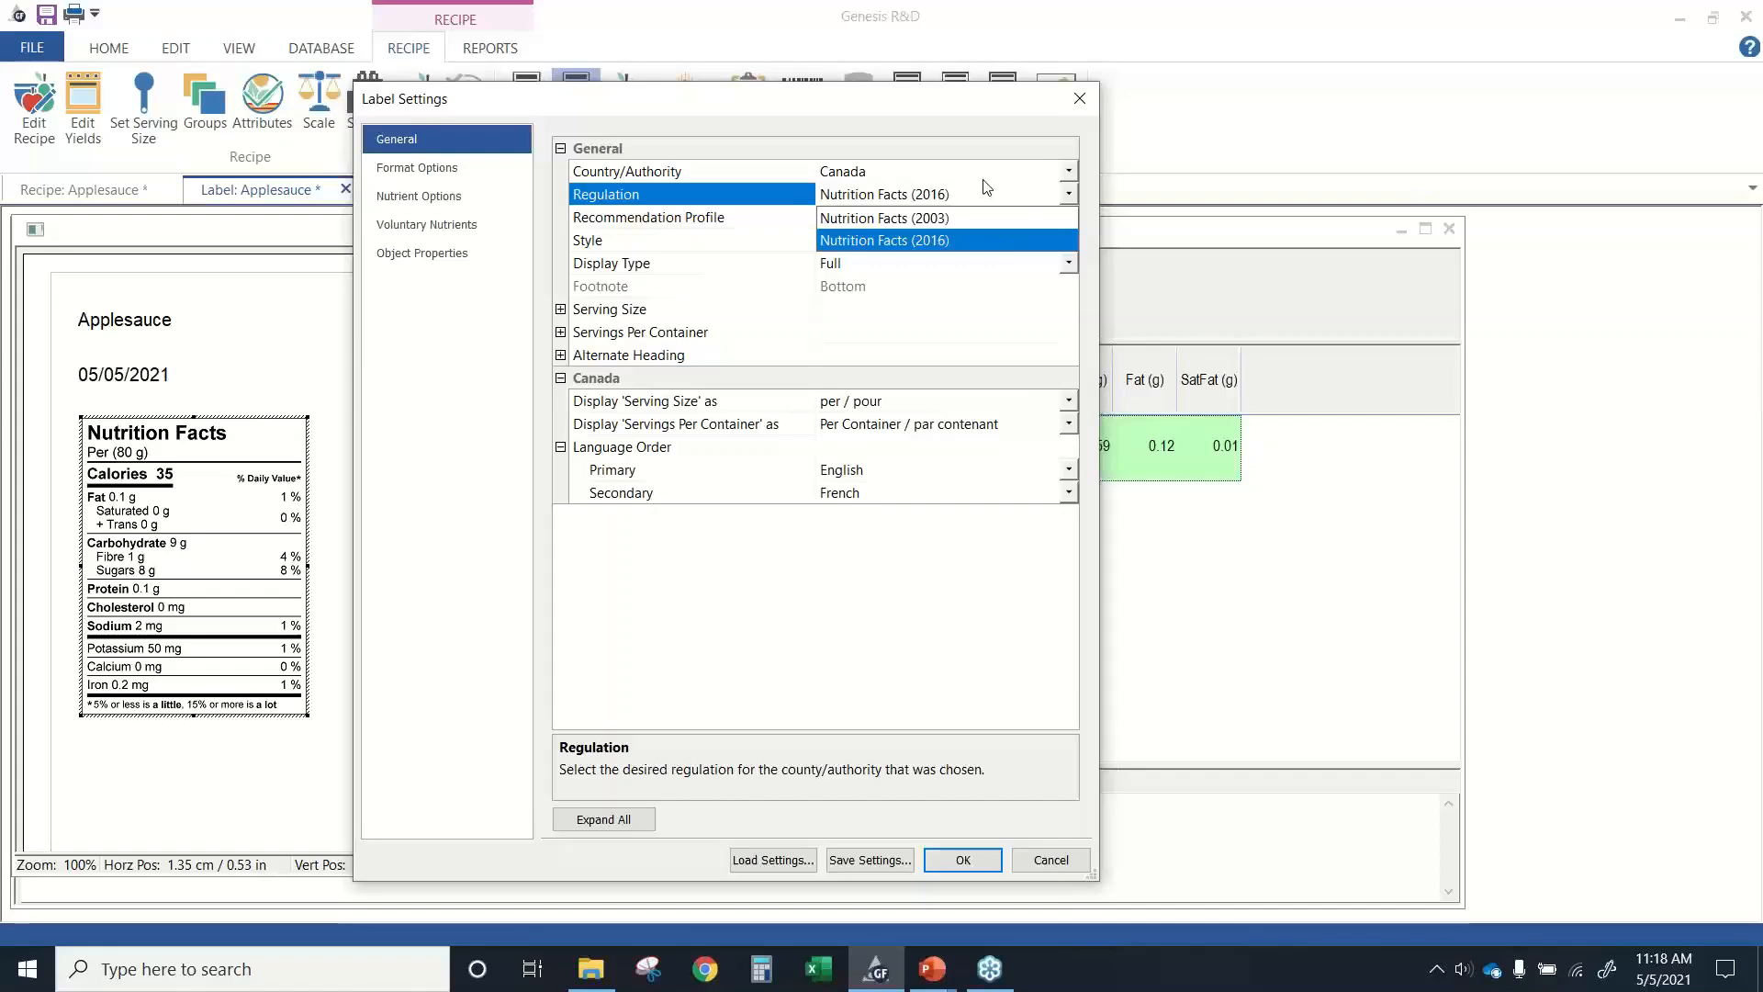
left_click(765, 239)
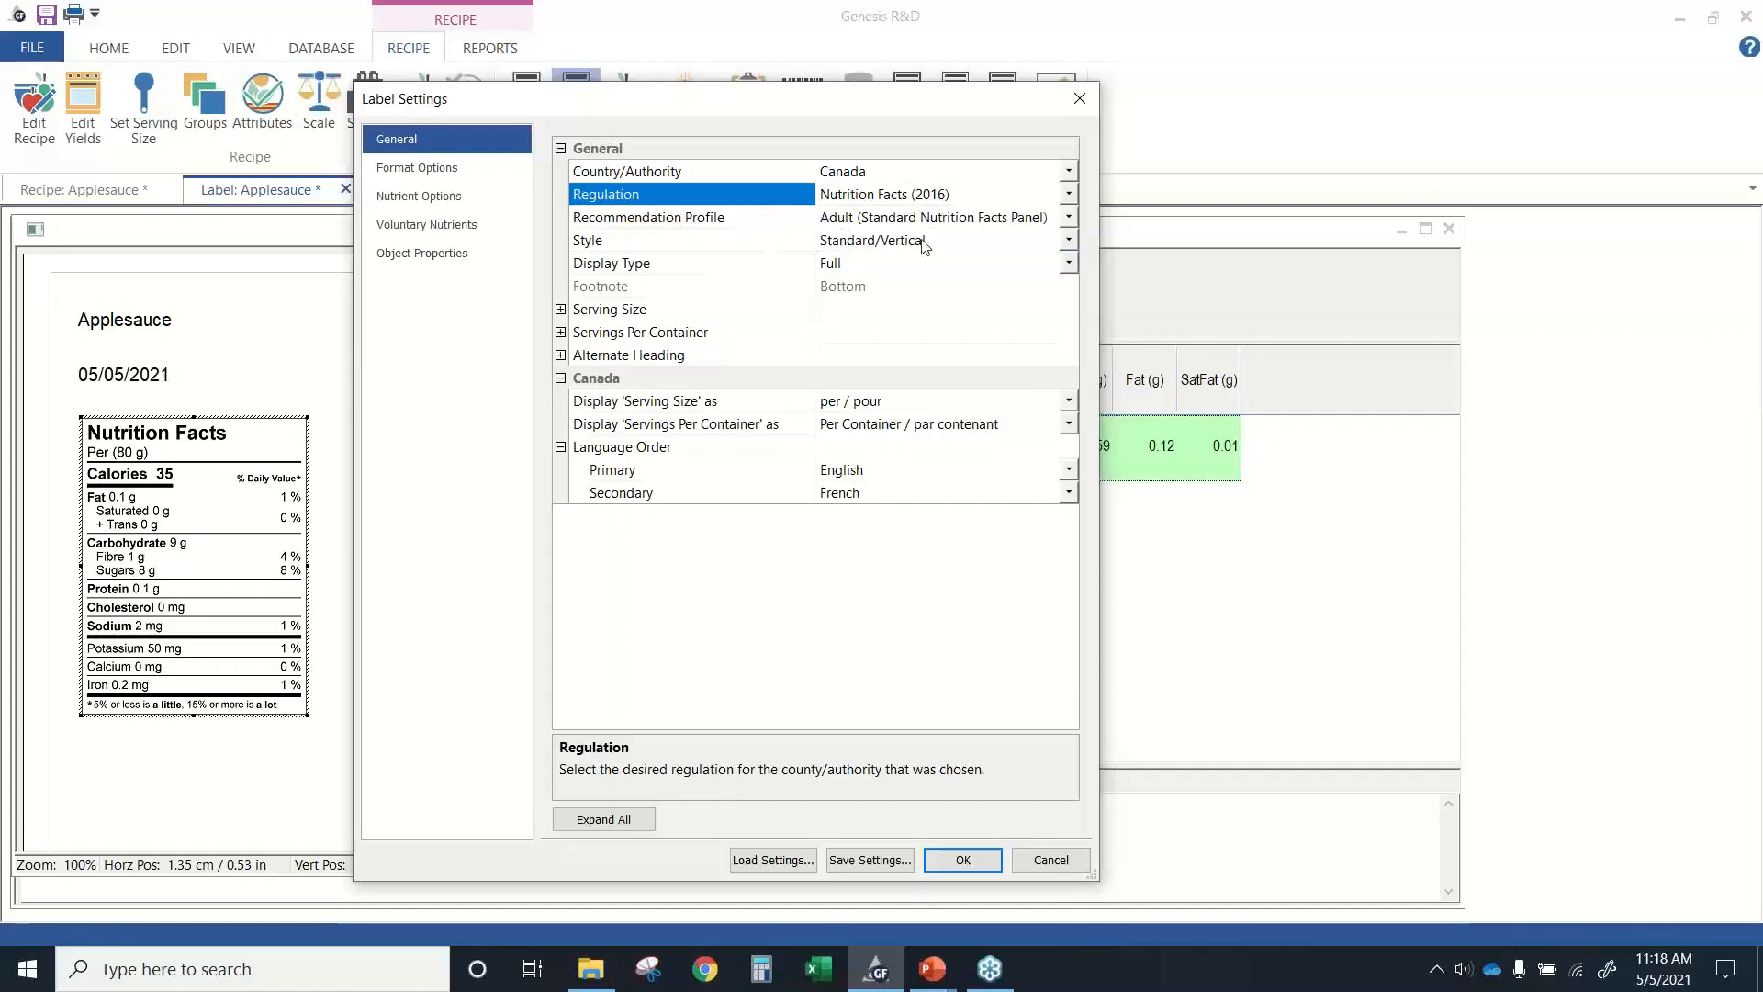
Set the Canadian label's style to Standard/Narrow and apply the settings.
left_click(1070, 240)
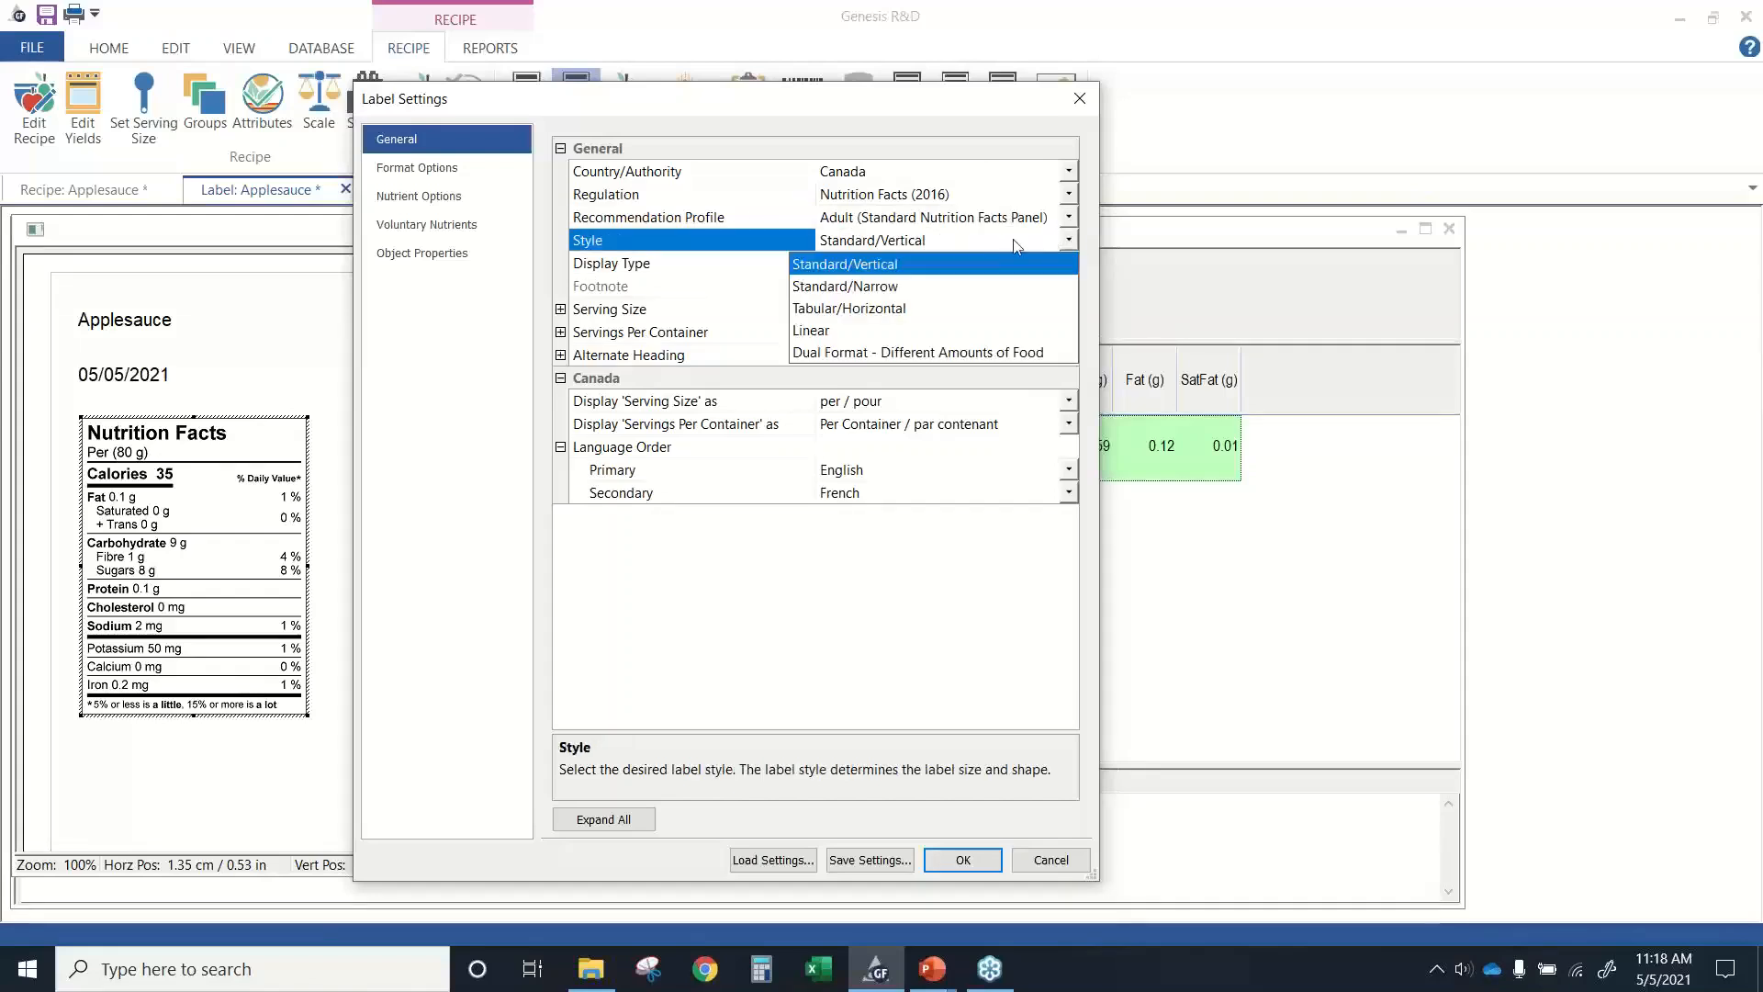
left_click(879, 290)
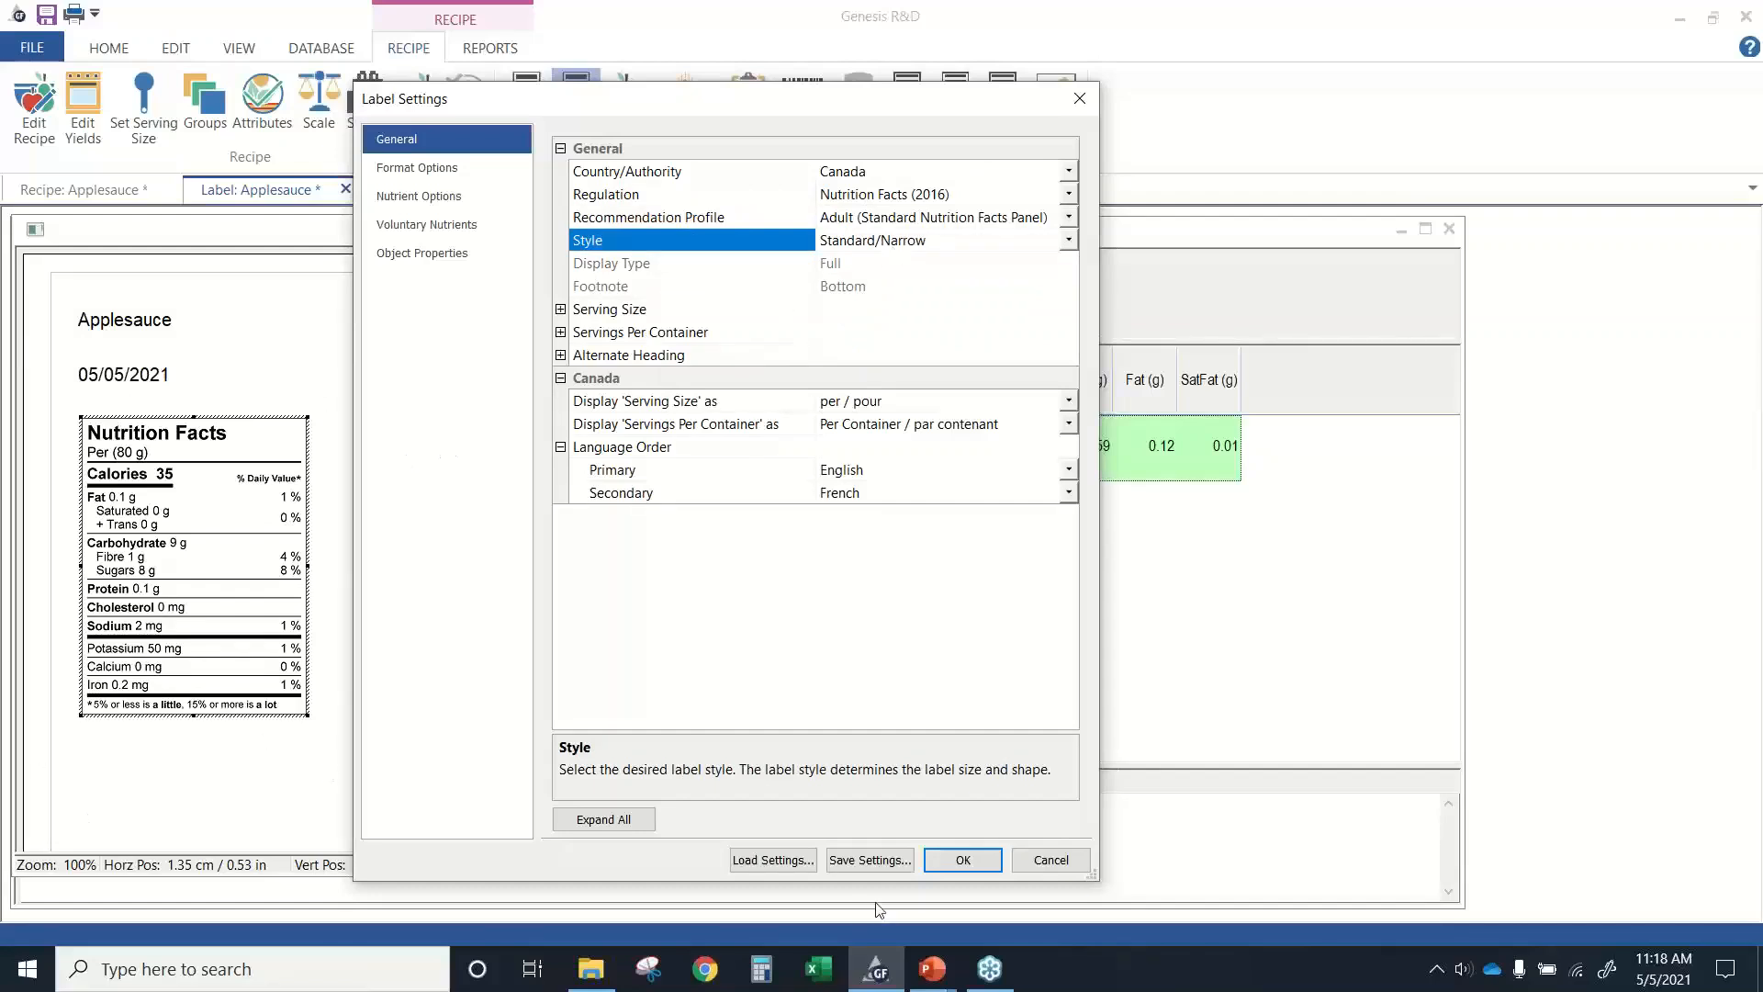
left_click(963, 861)
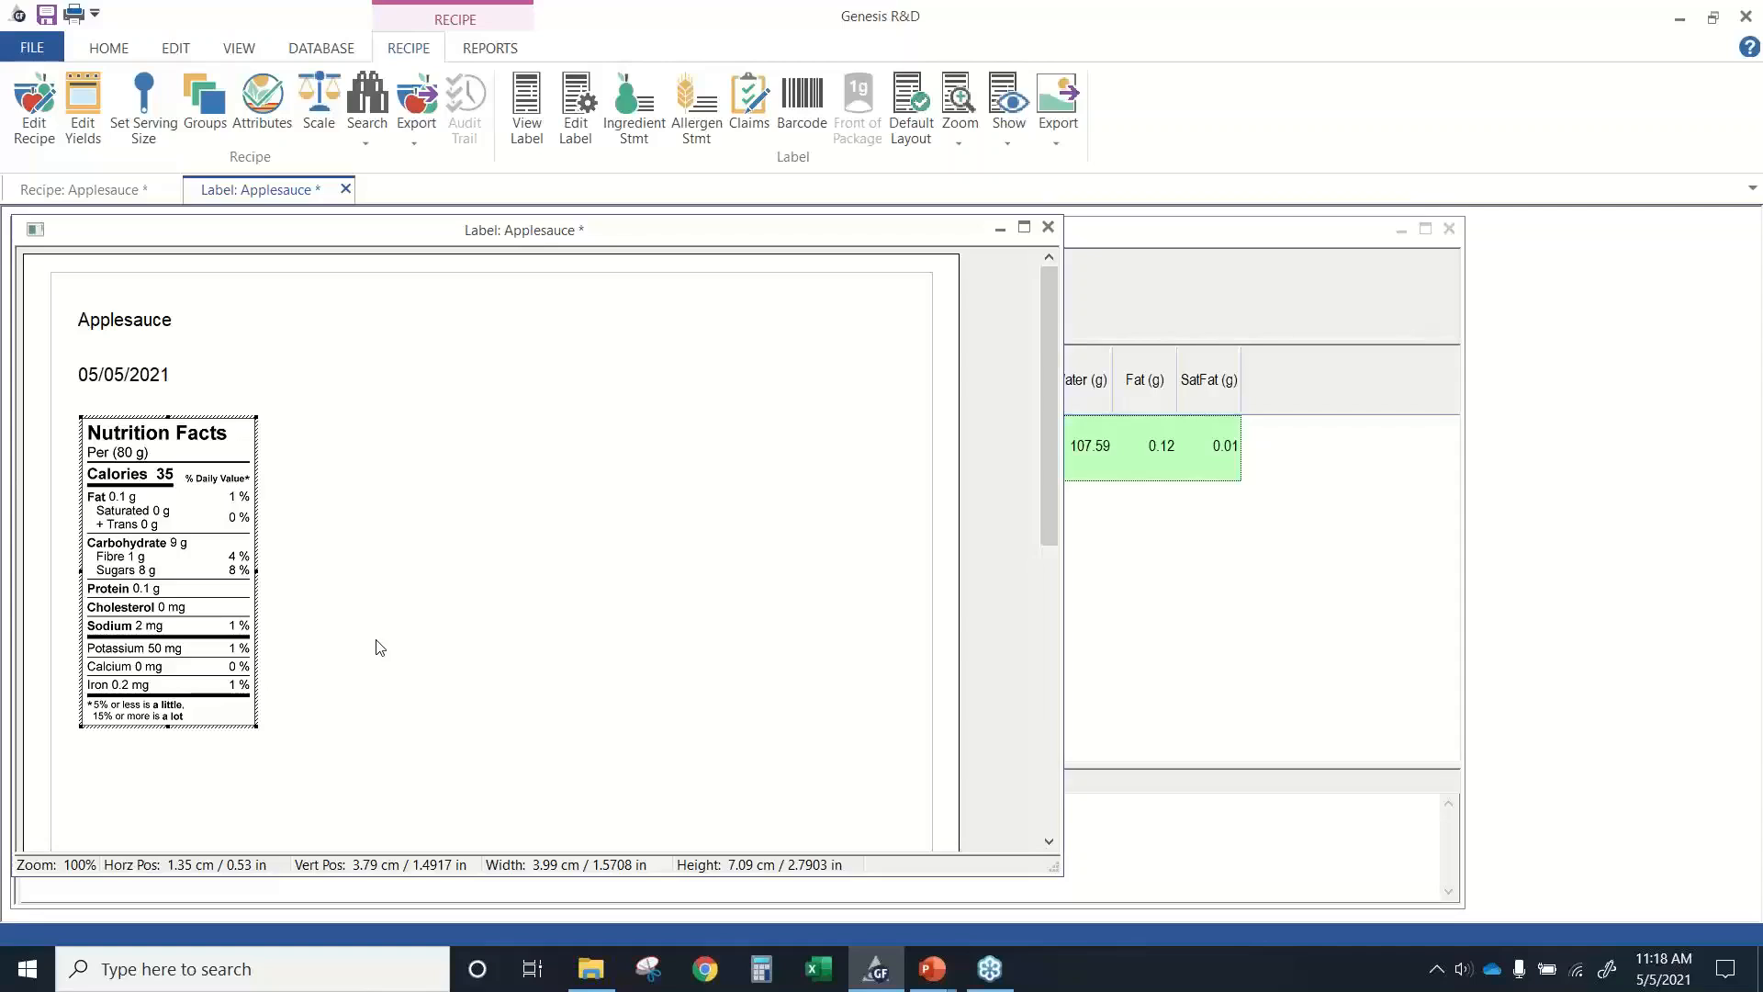
Set the Applesauce label's recommendation profile to Child - 1 to 3 yrs, apply it and return to the label view.
left_click(574, 129)
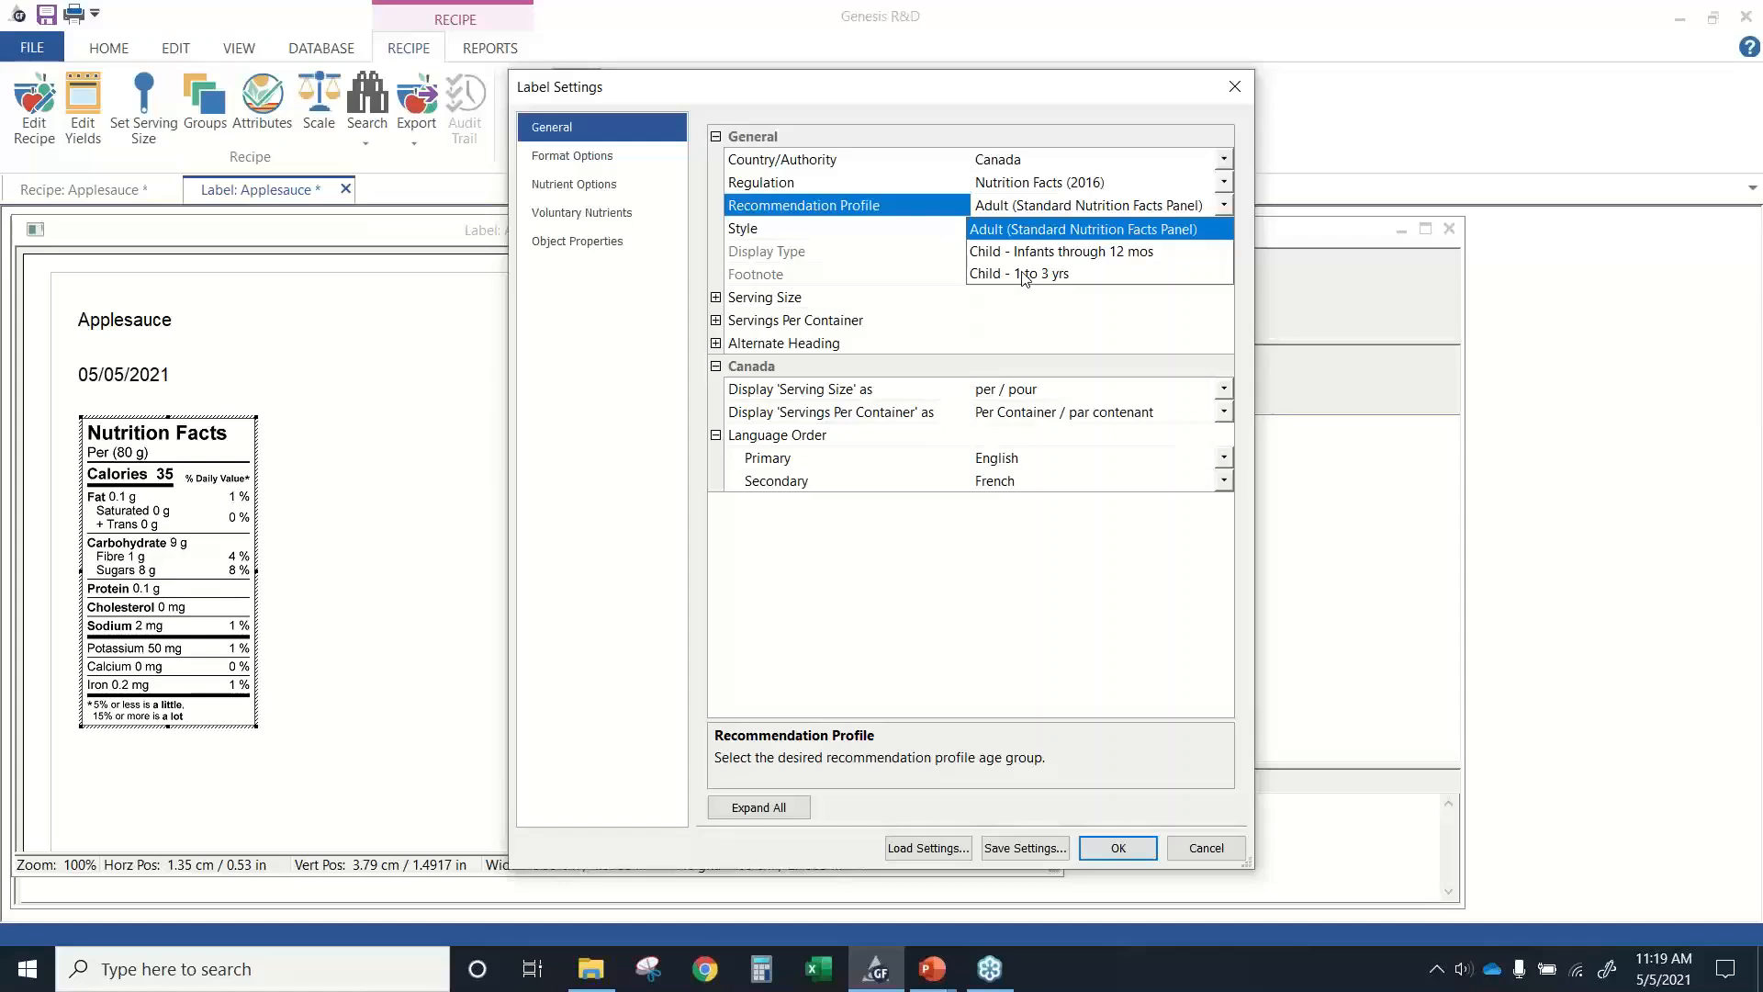
left_click(1025, 276)
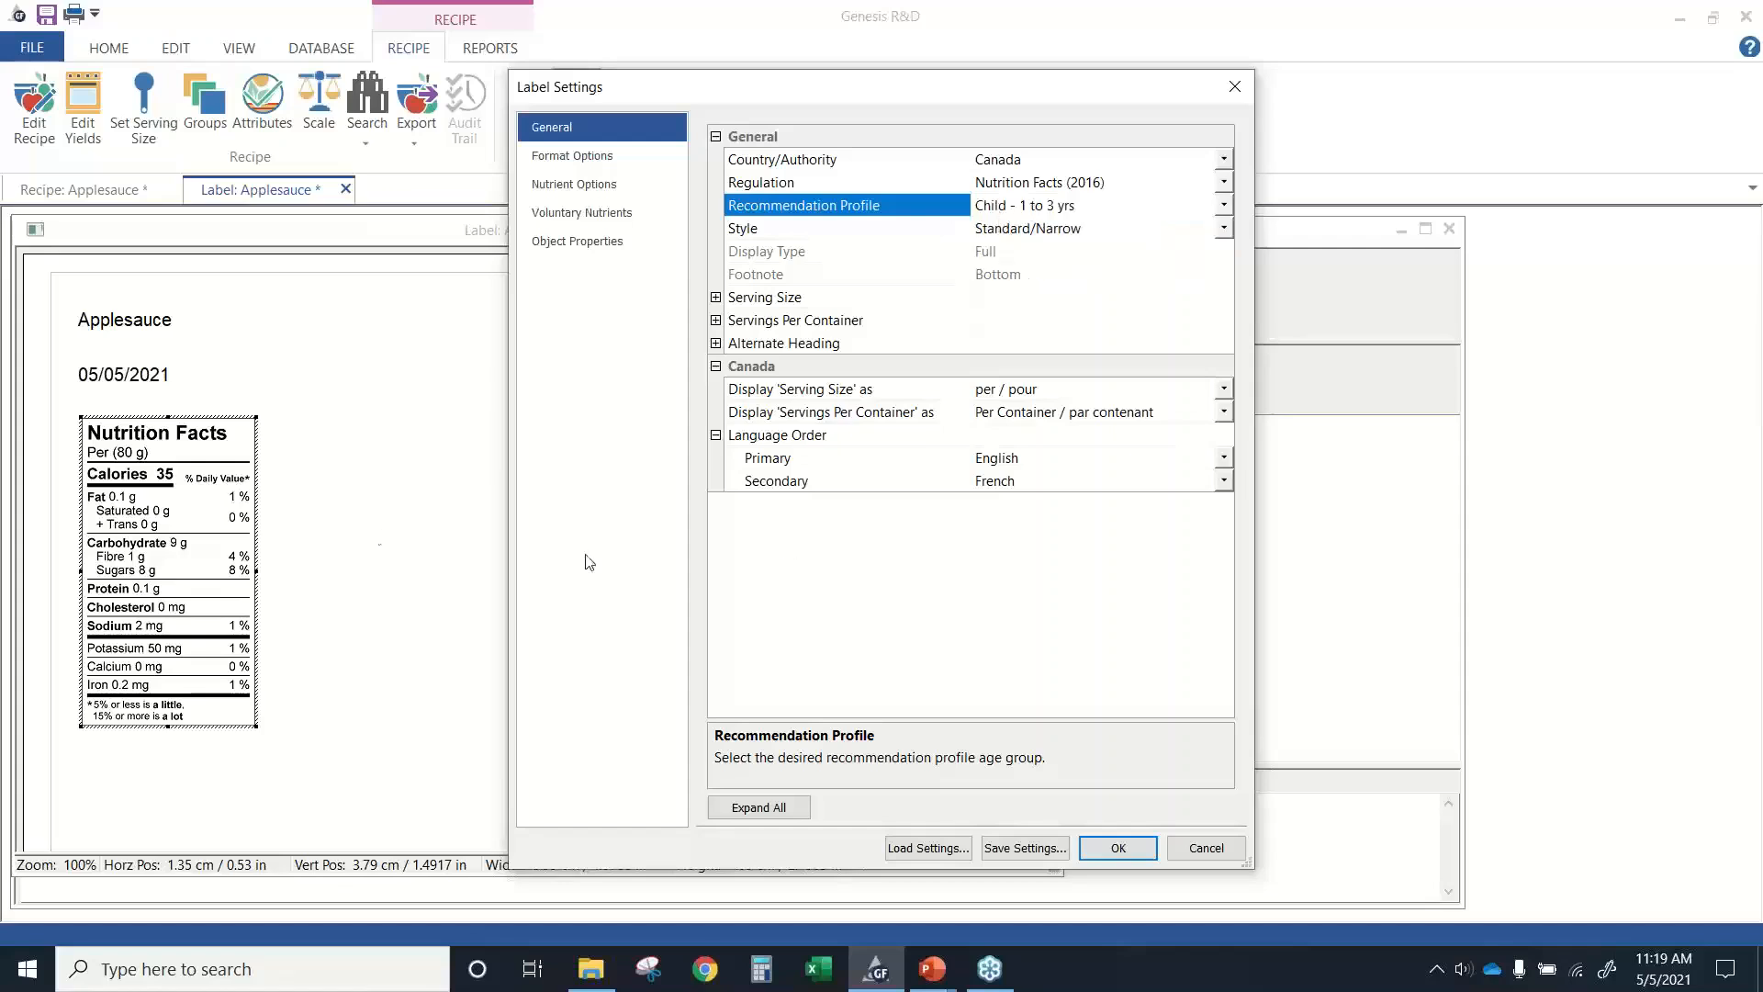
left_click(1105, 854)
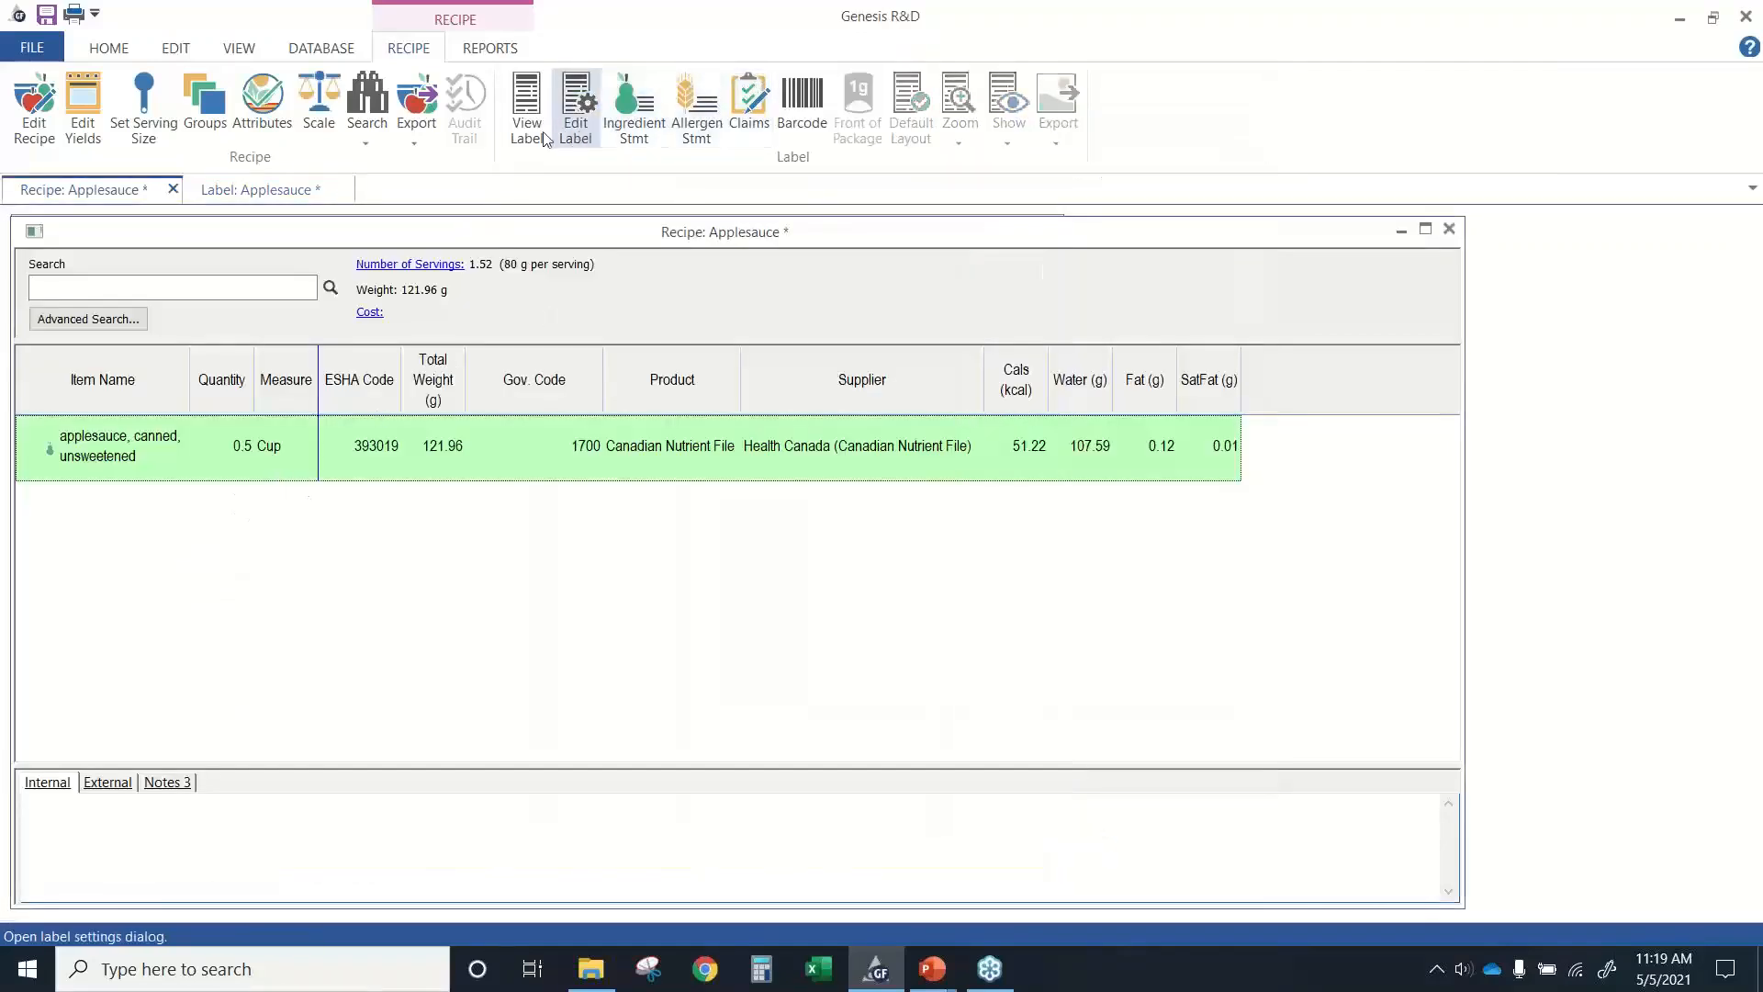
left_click(267, 189)
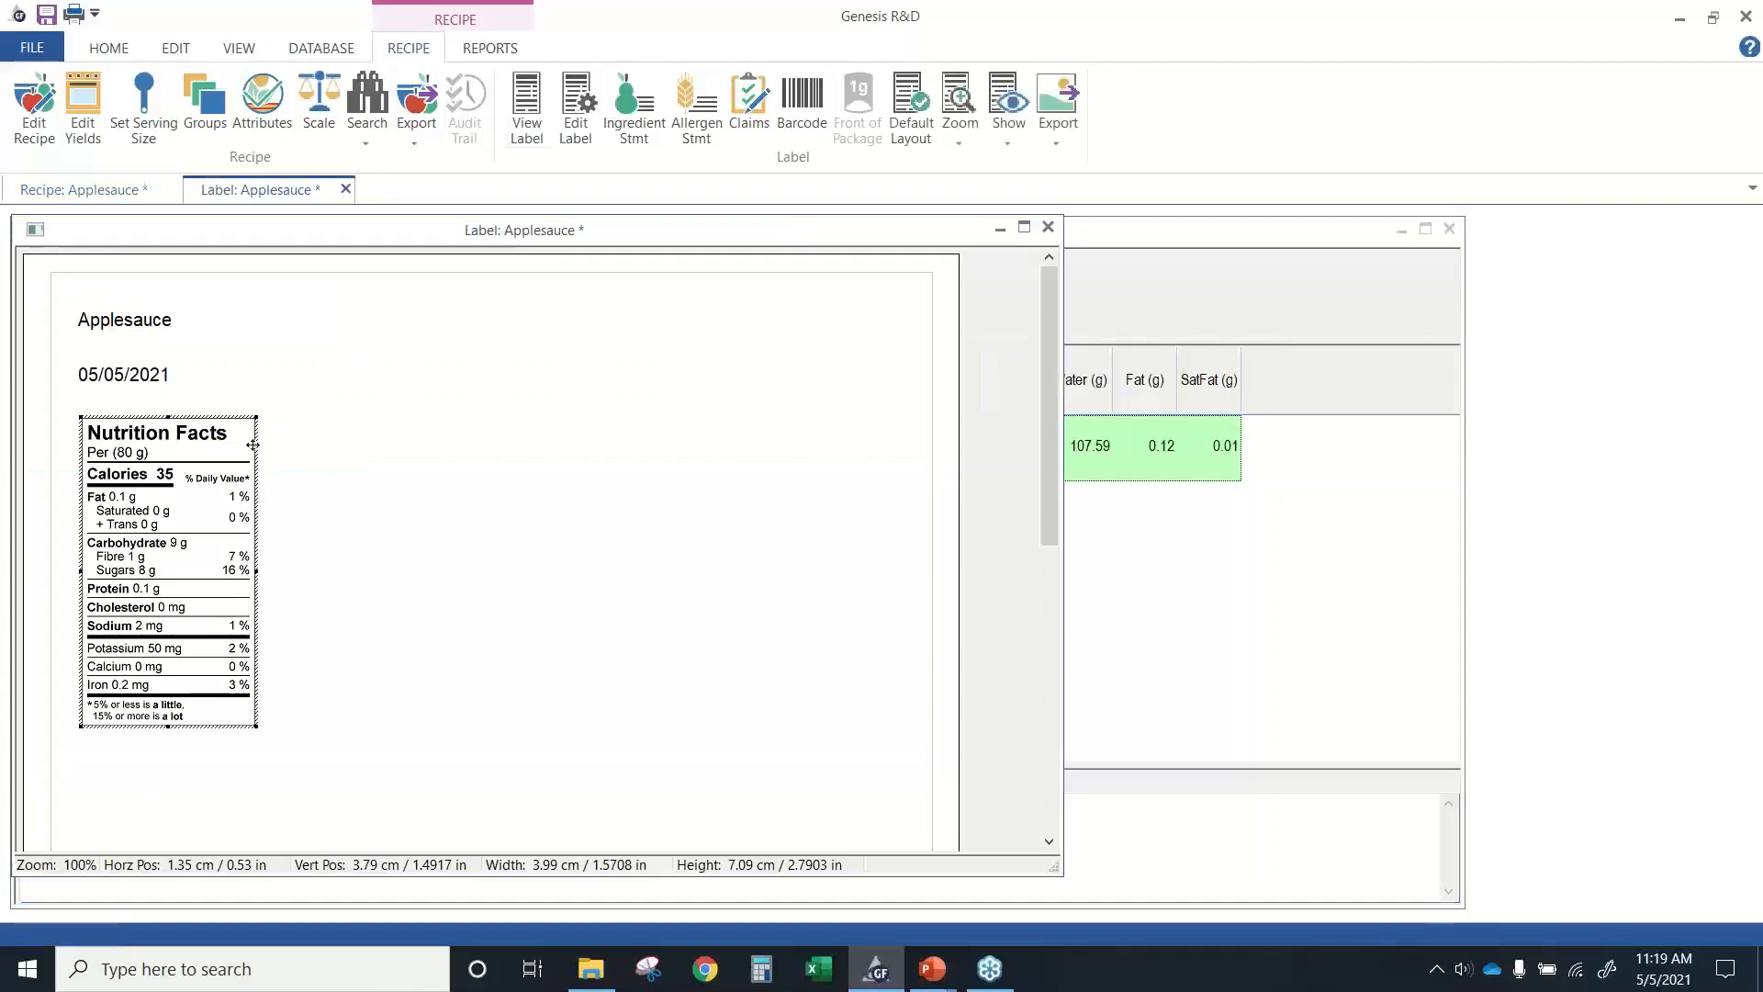
Switch the label's recommendation profile from the toddler profile back to Adult (Standard Nutrition Facts Panel) and apply the settings.
left_click(575, 129)
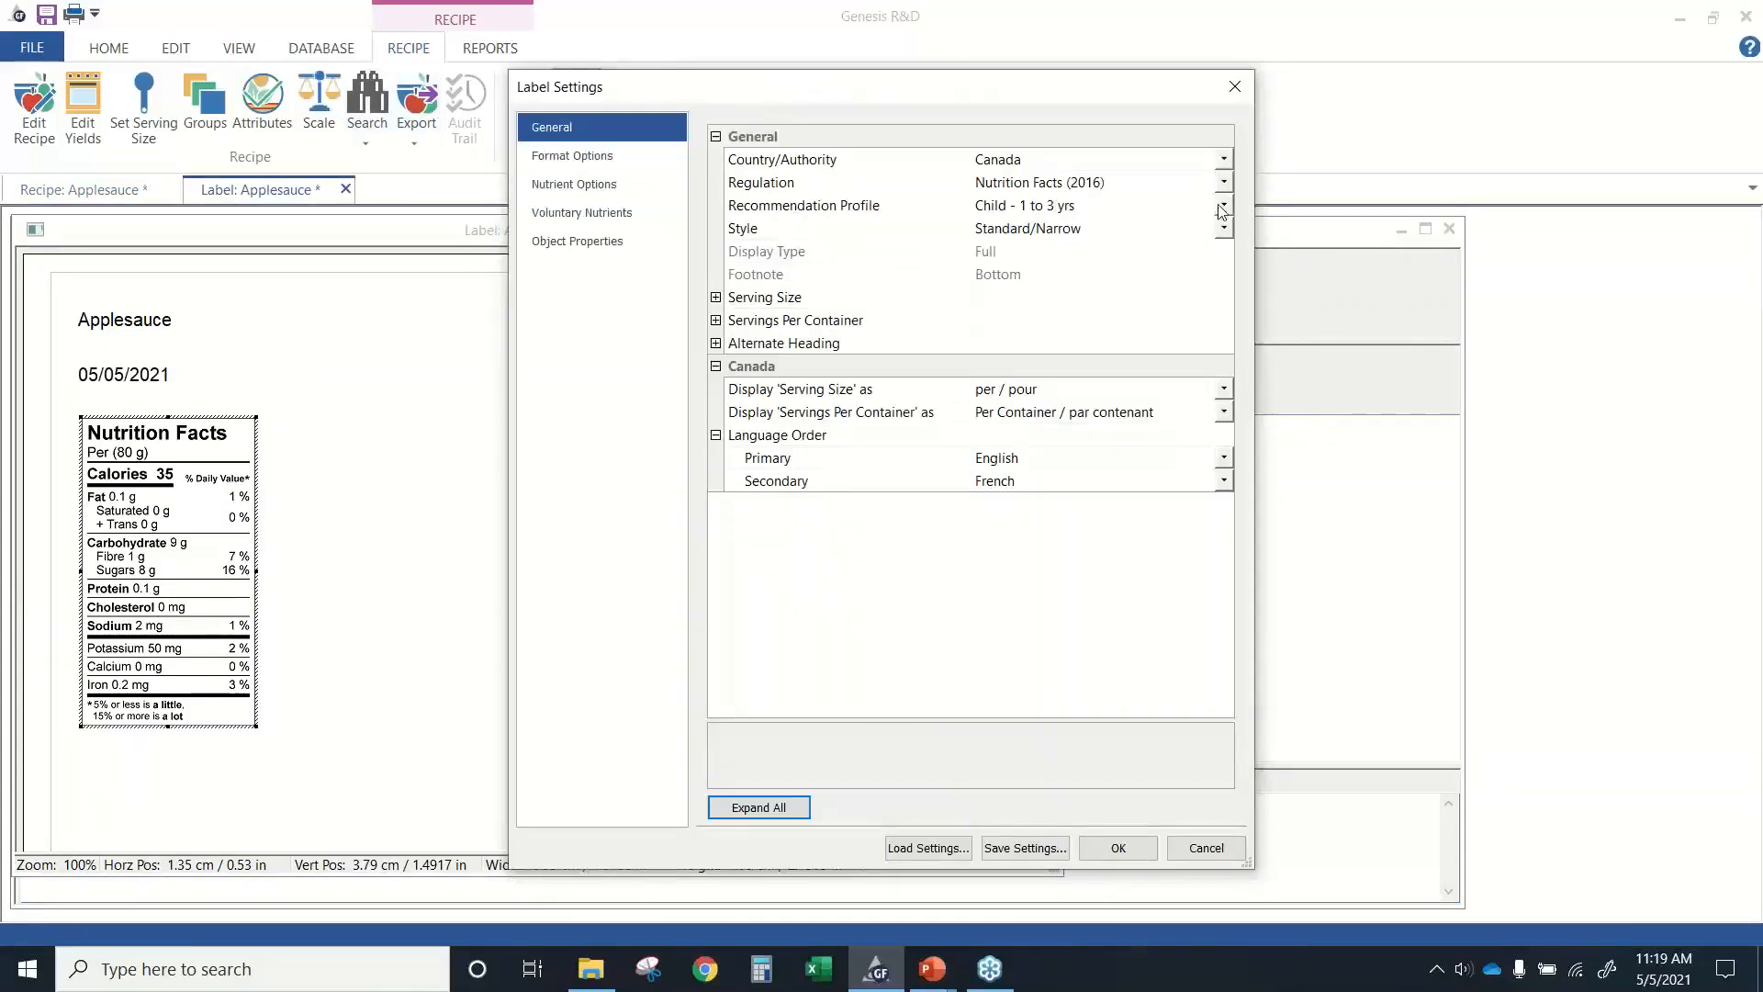
left_click(1222, 205)
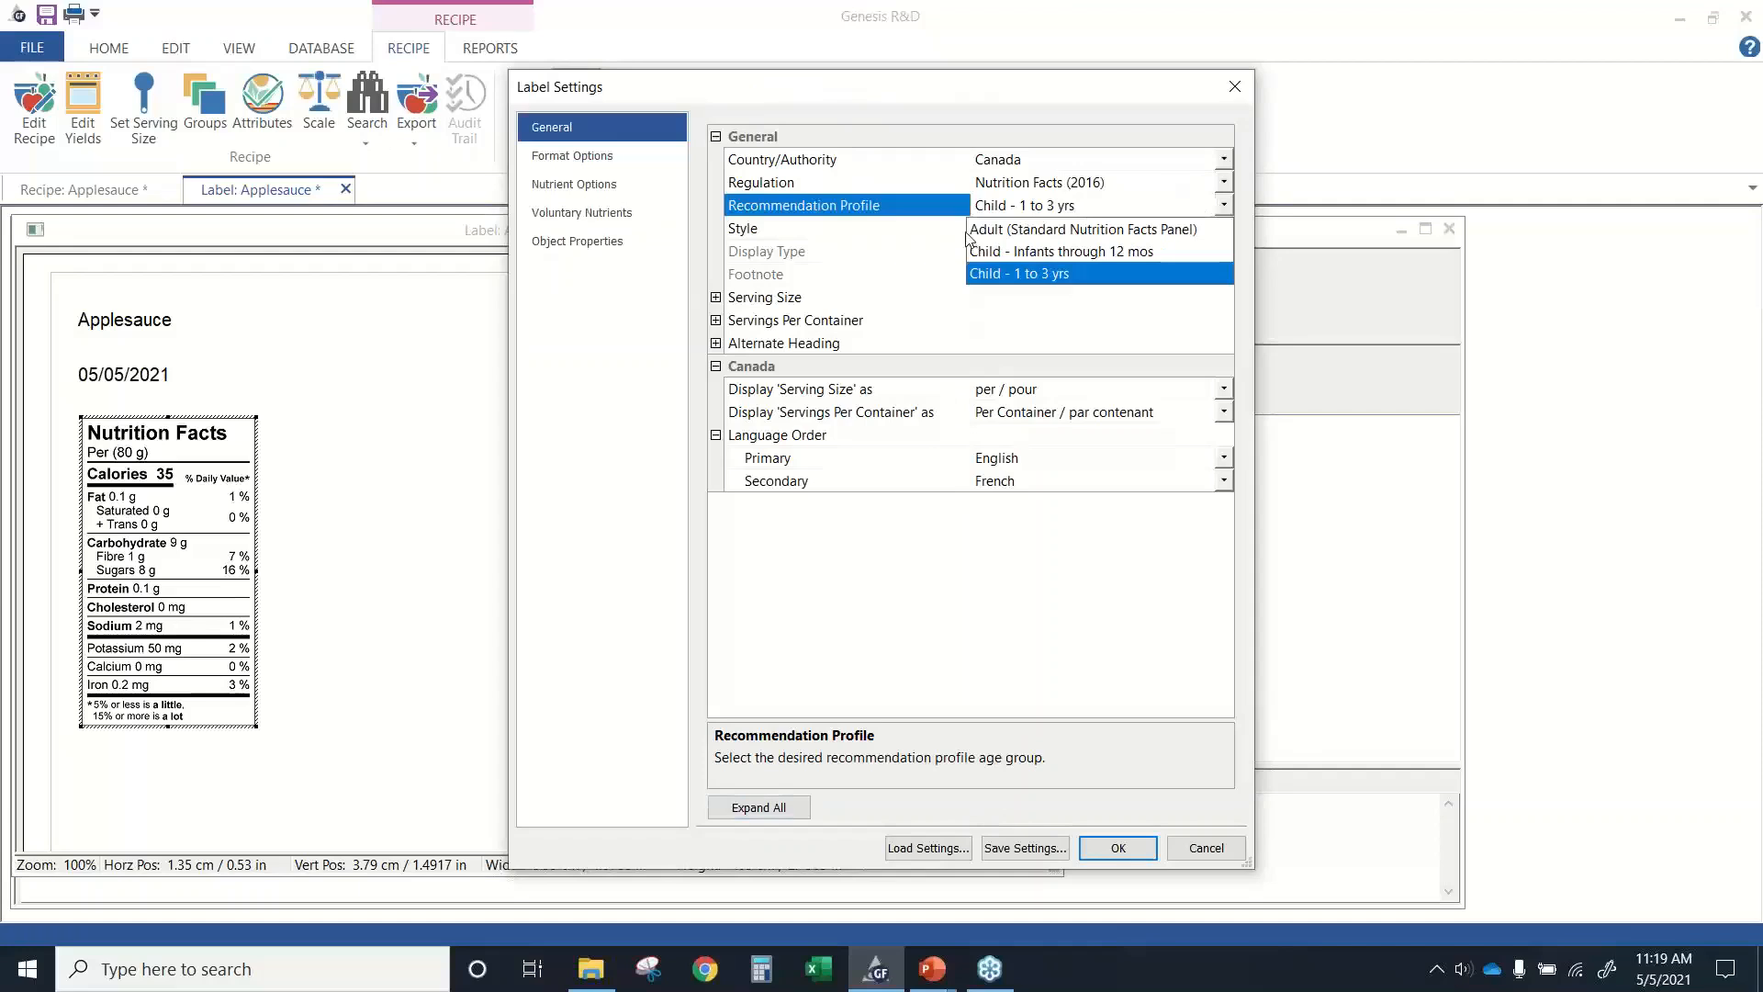
left_click(977, 230)
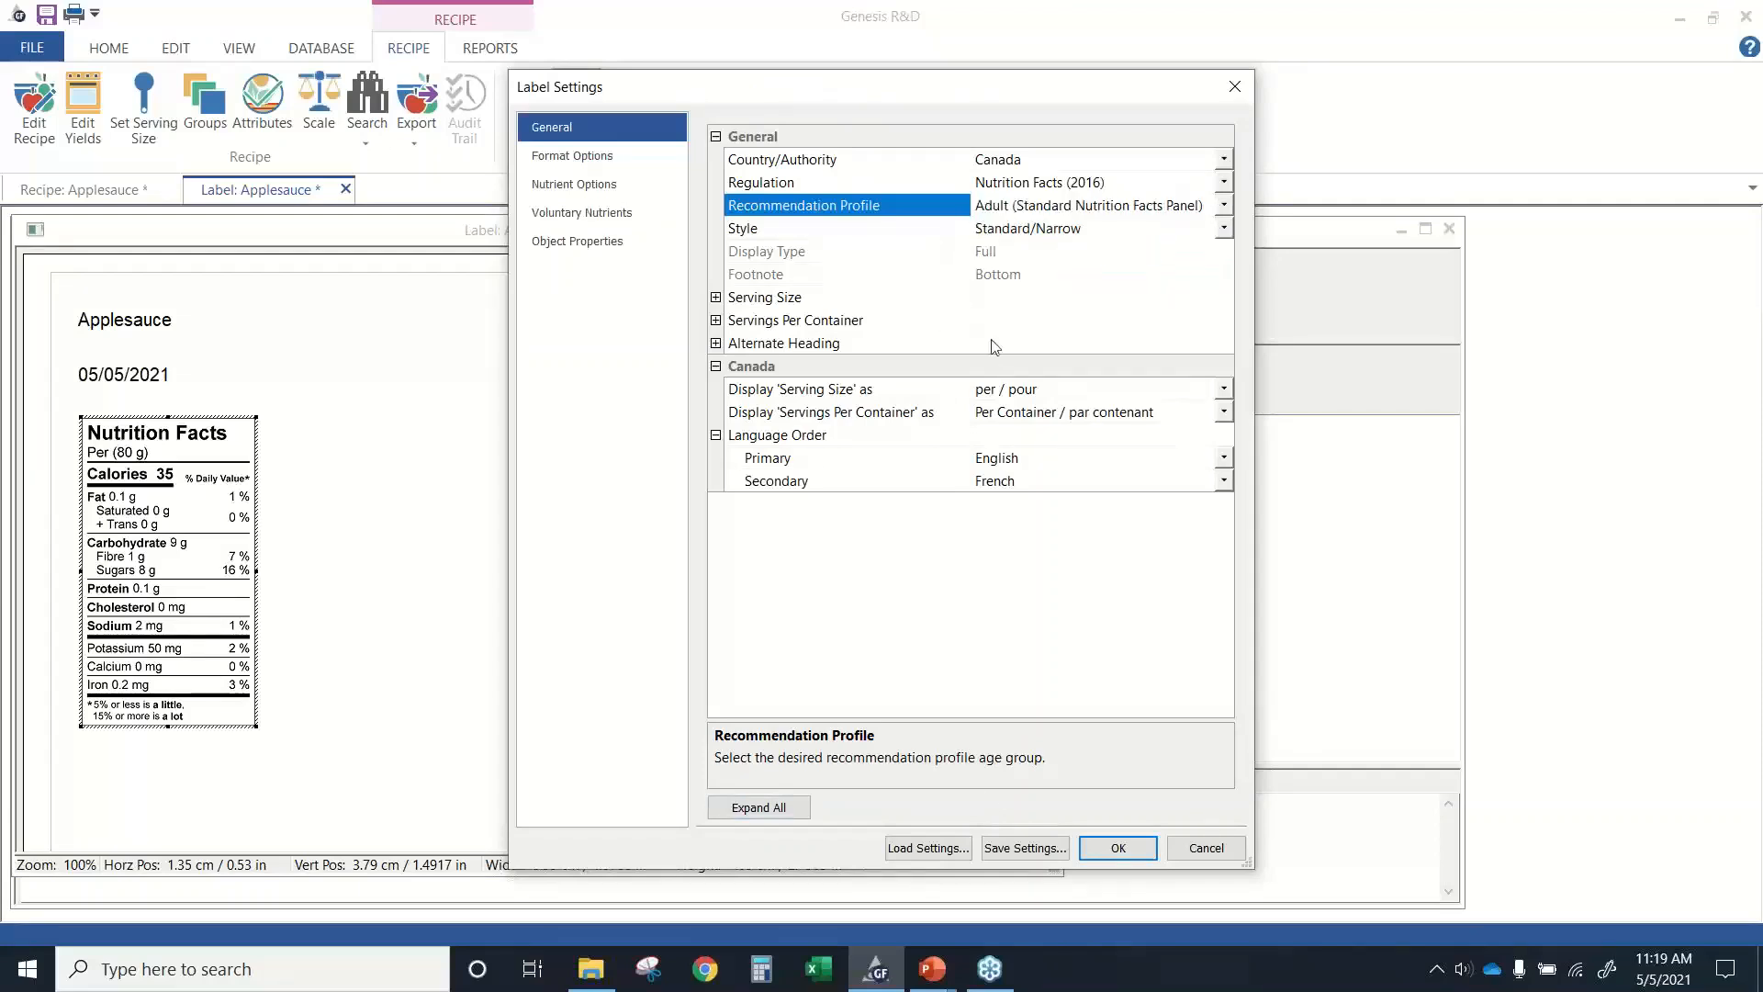
left_click(1098, 849)
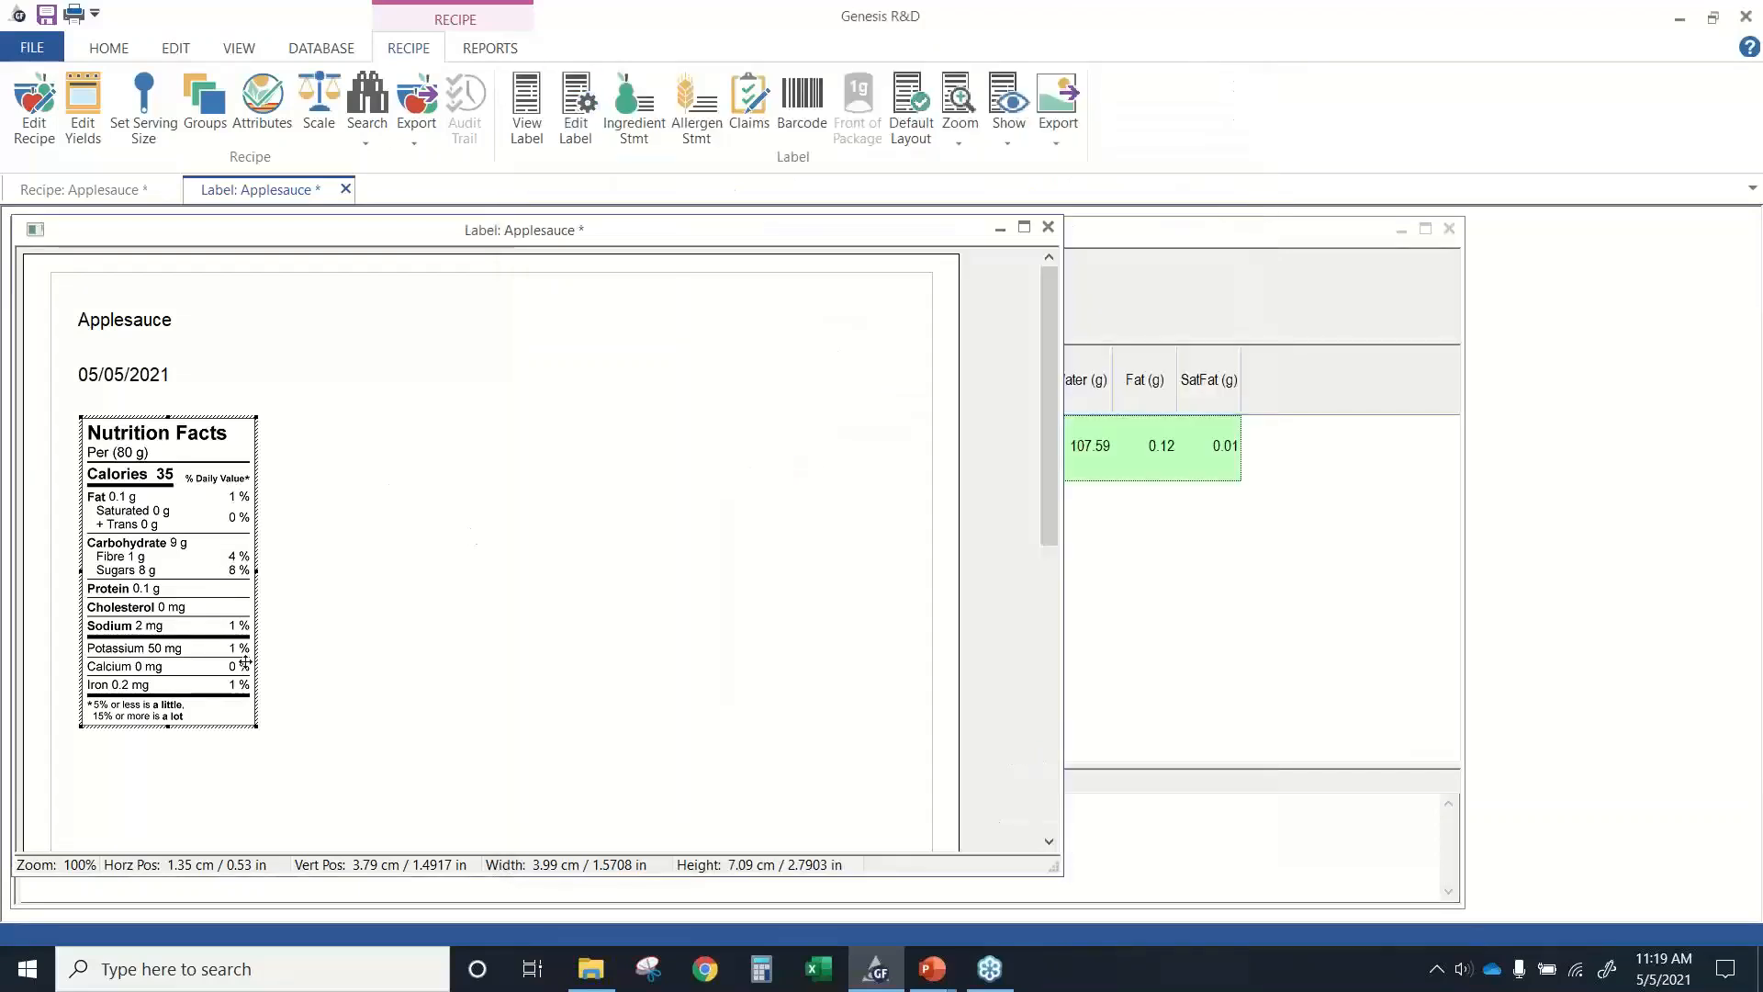
Set the Applesauce label's recommendation profile to Child - Infants through 12 mos and apply the settings.
left_click(565, 134)
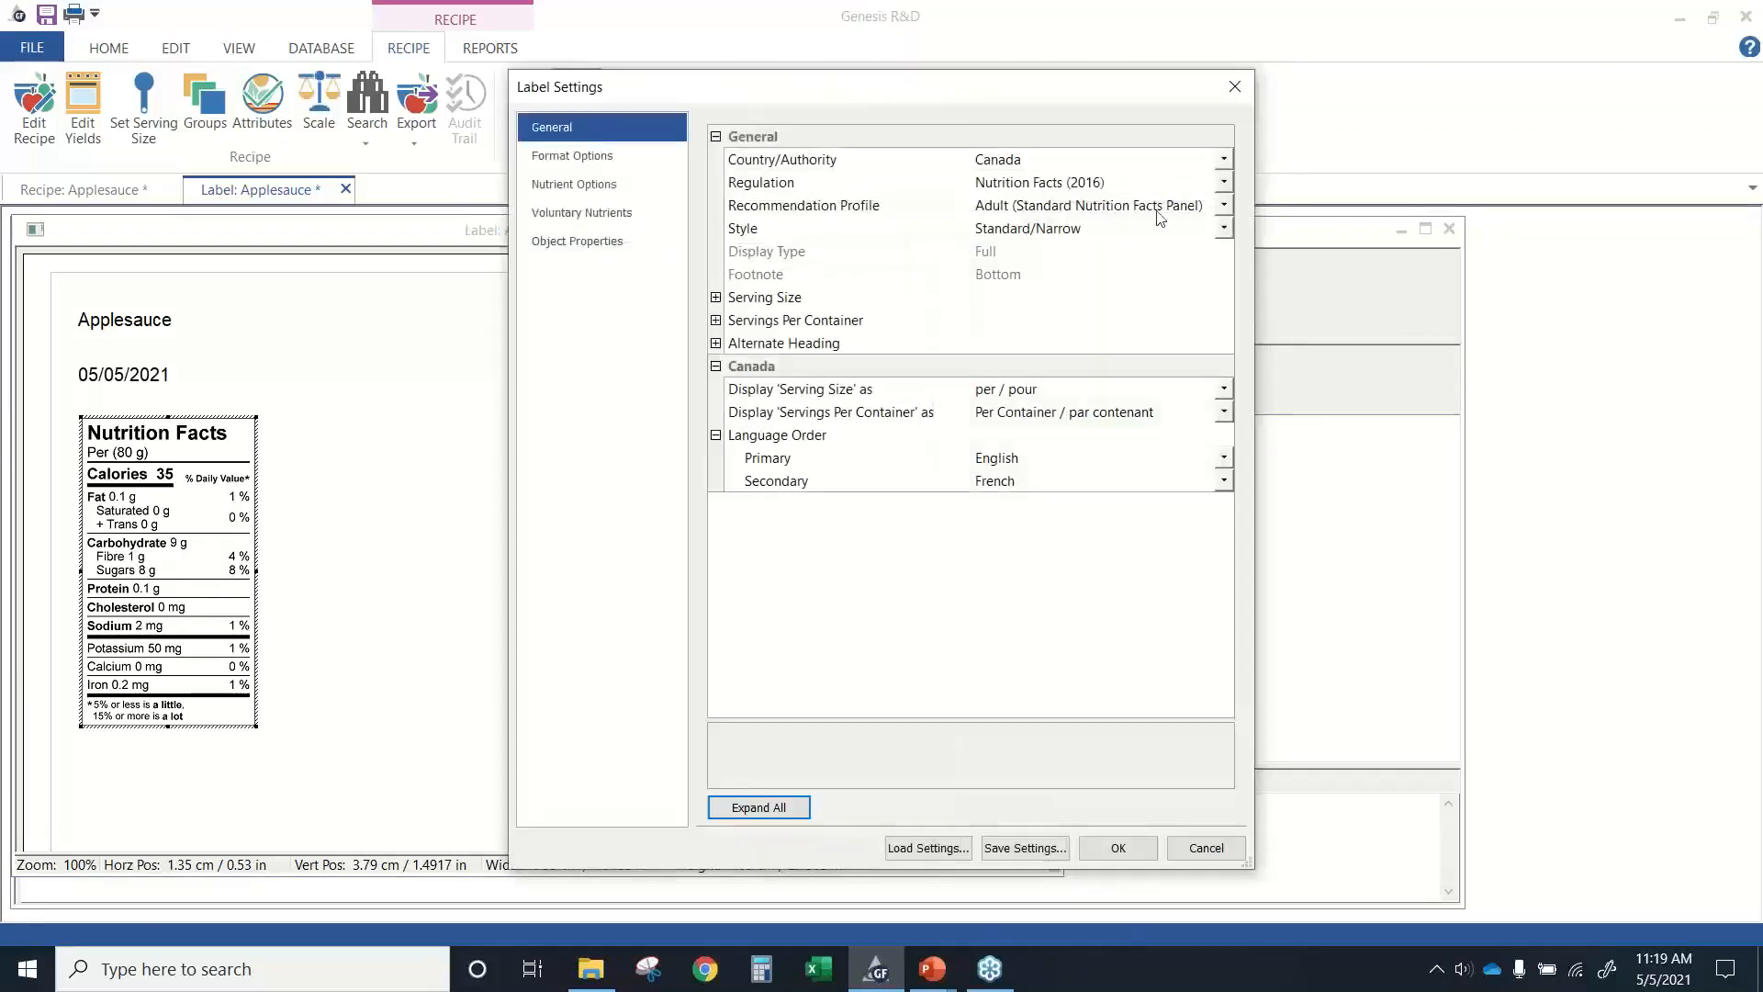
left_click(1223, 205)
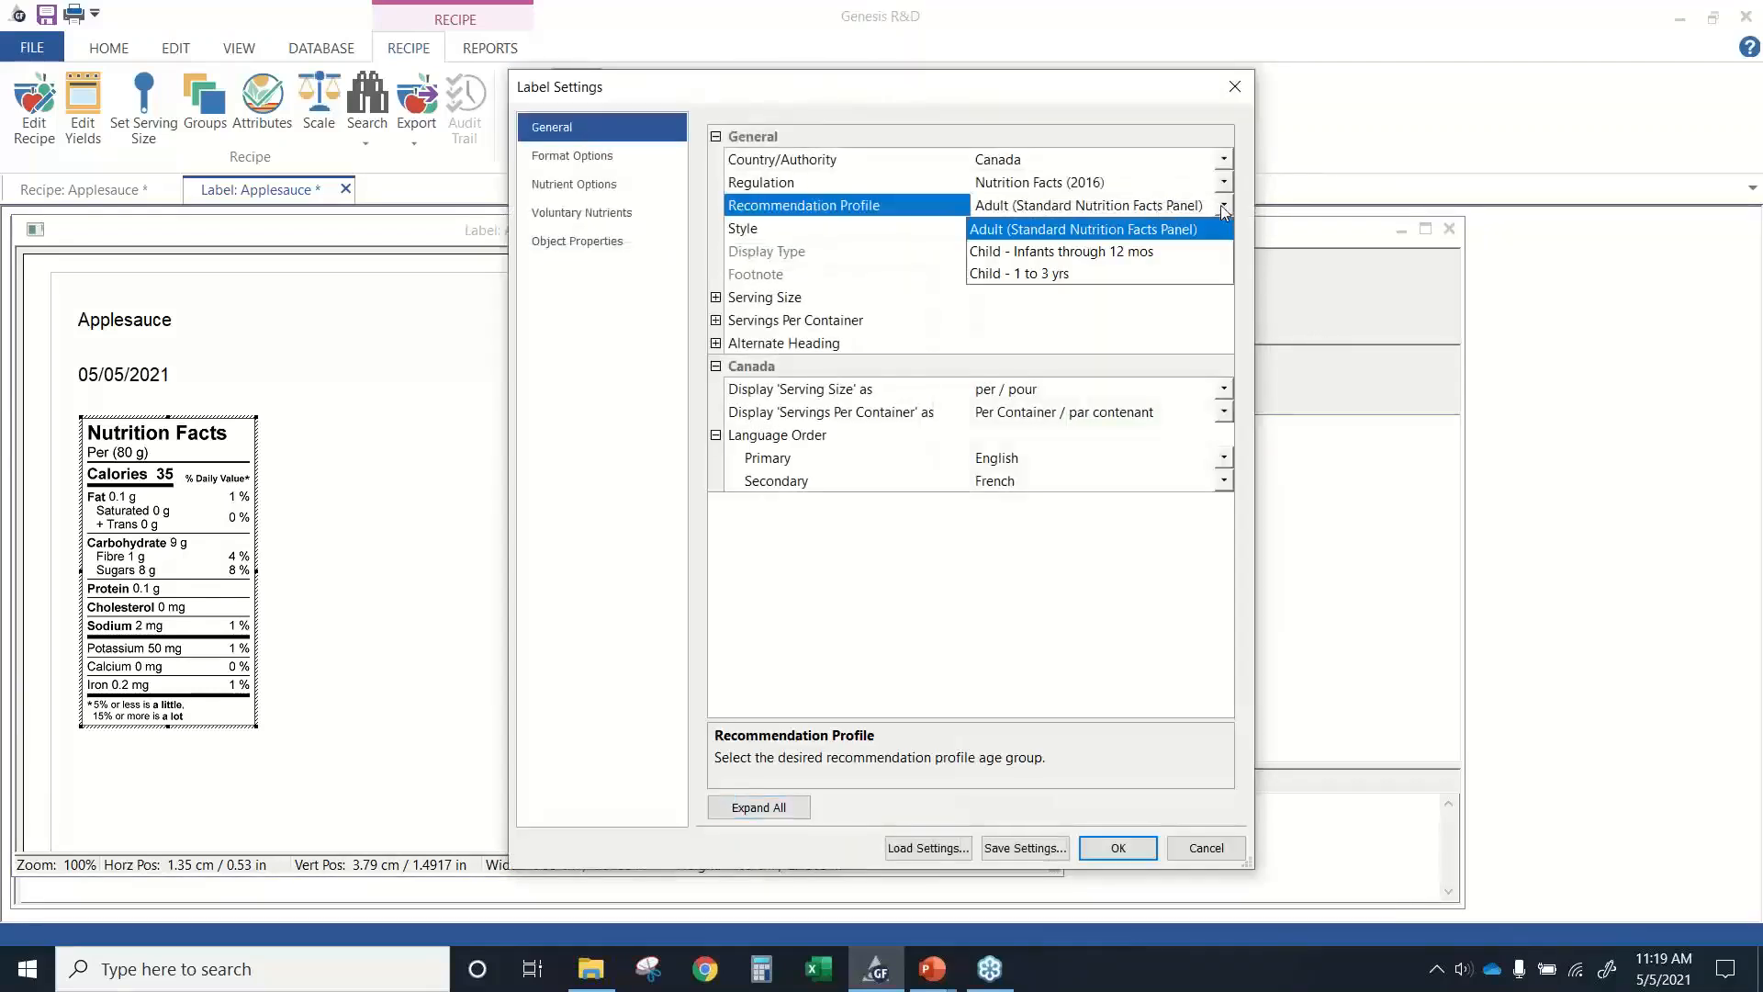
left_click(1035, 253)
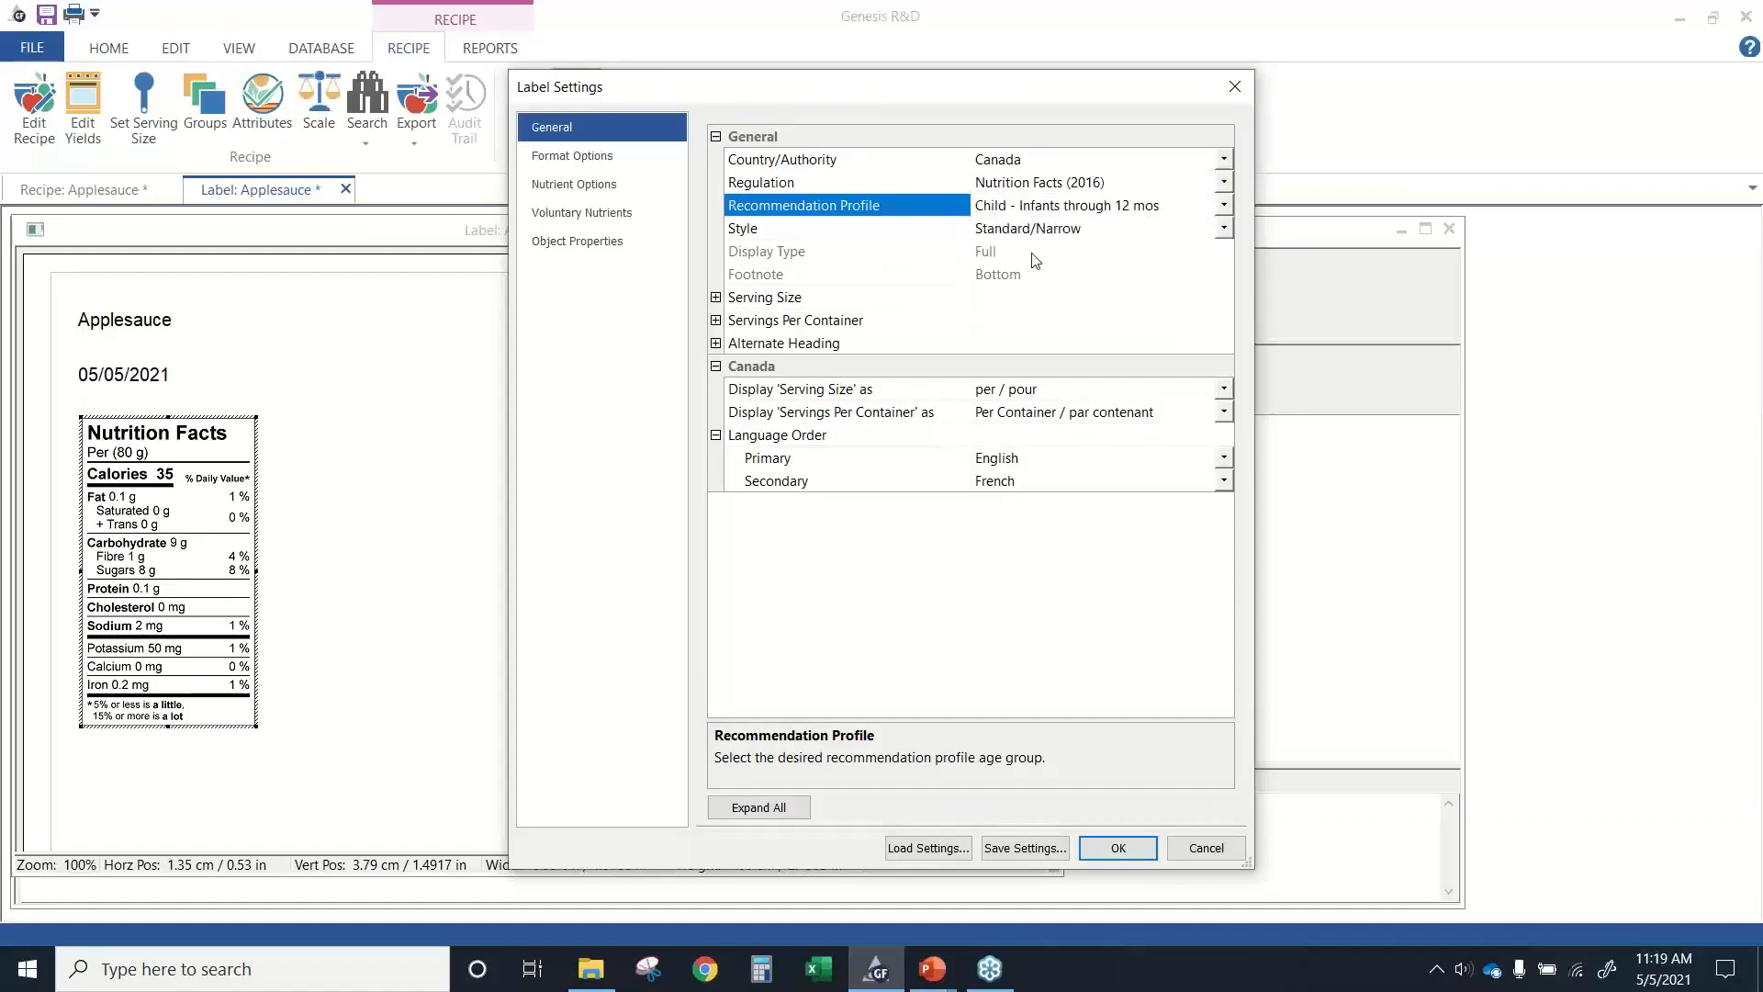
left_click(1135, 853)
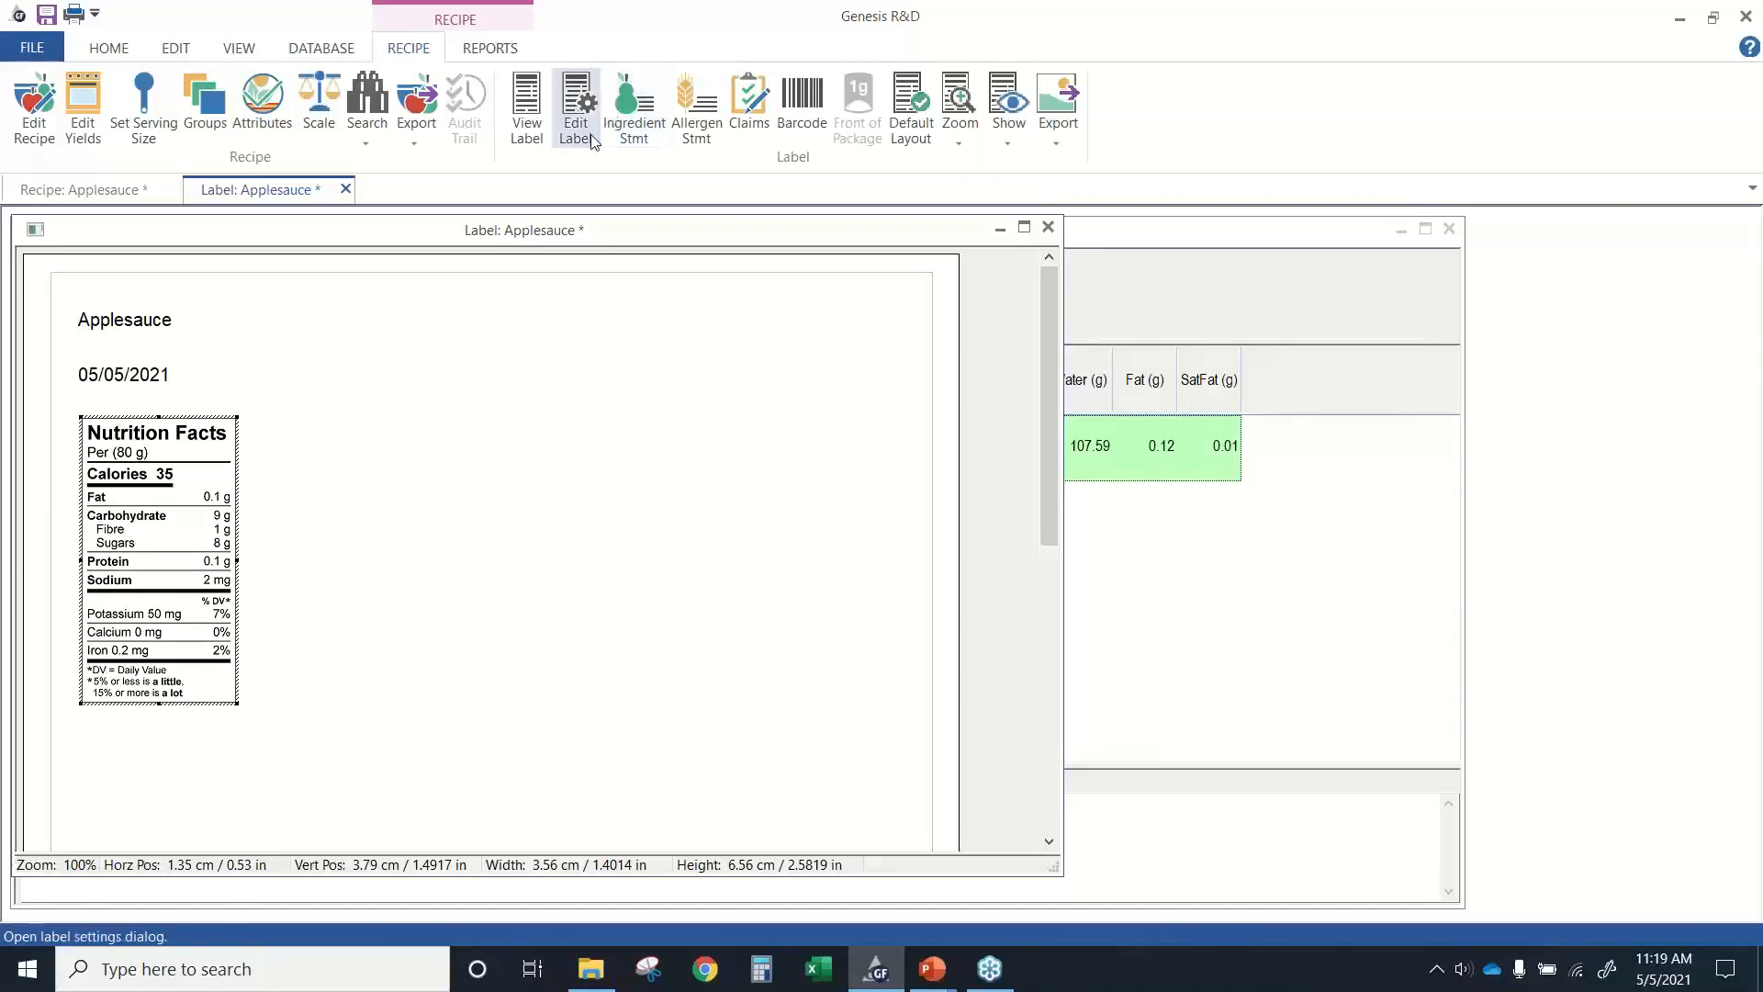
Restore the Adult (Standard Nutrition Facts Panel) recommendation profile in place of the infant profile and apply the settings.
left_click(576, 115)
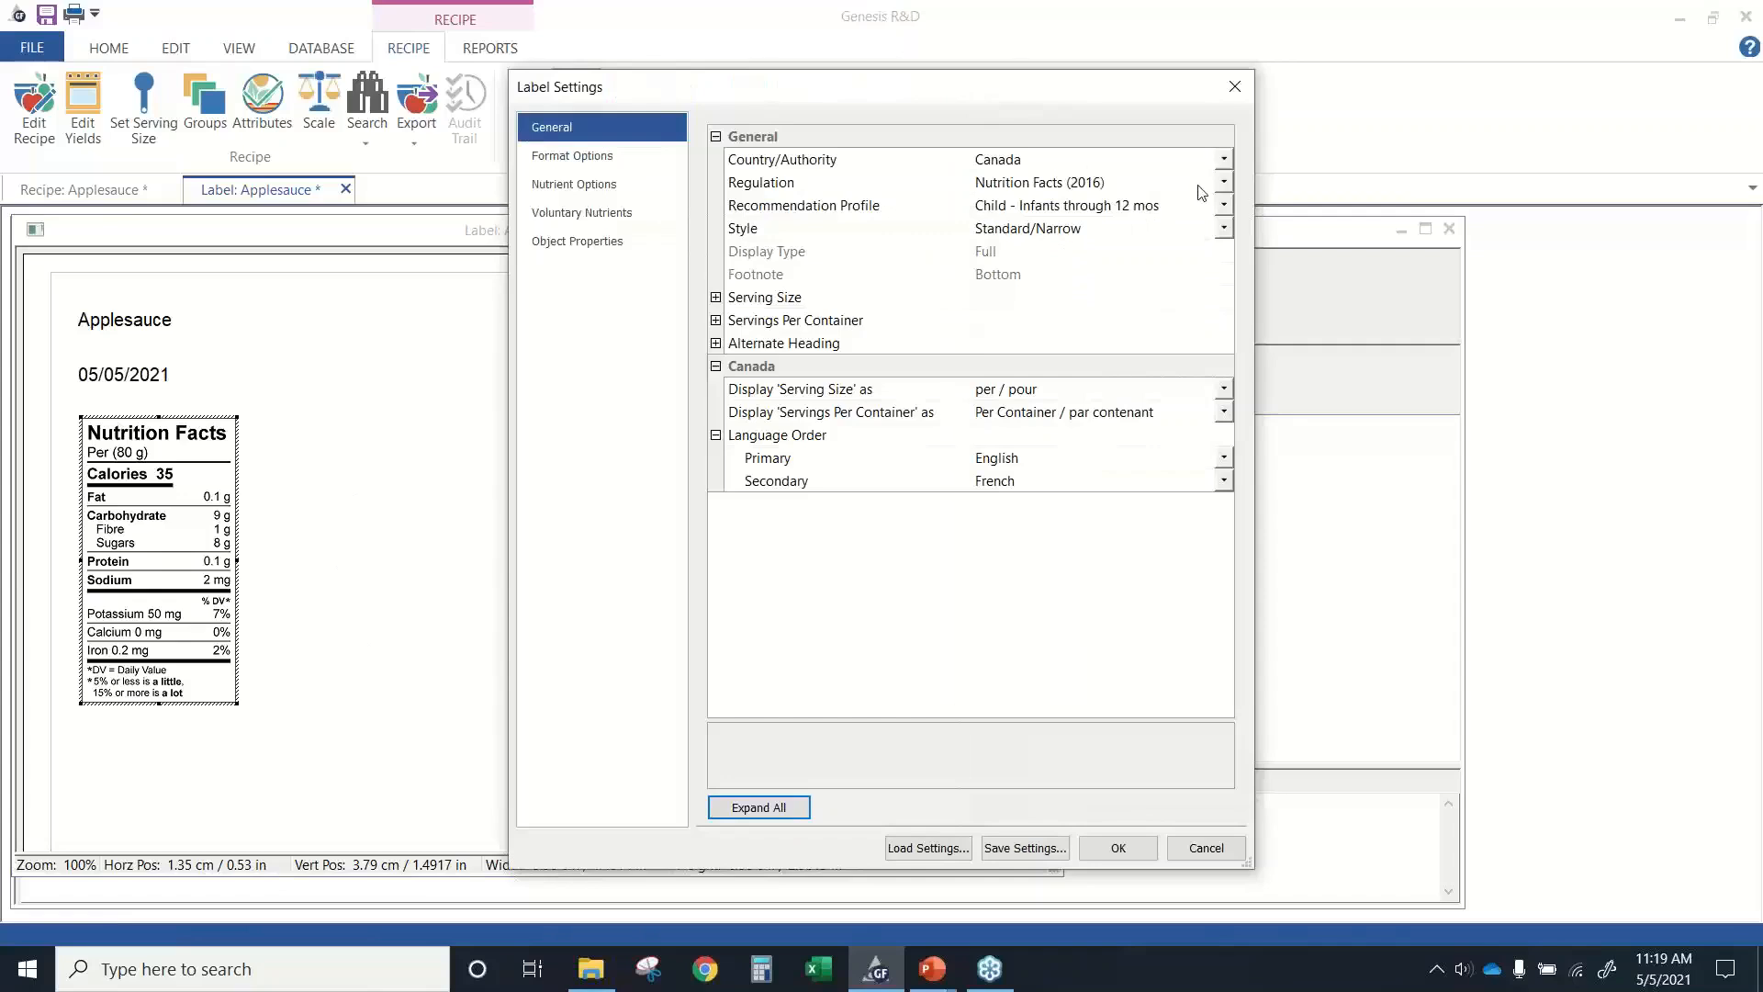
left_click(1226, 204)
left_click(1225, 204)
left_click(1103, 231)
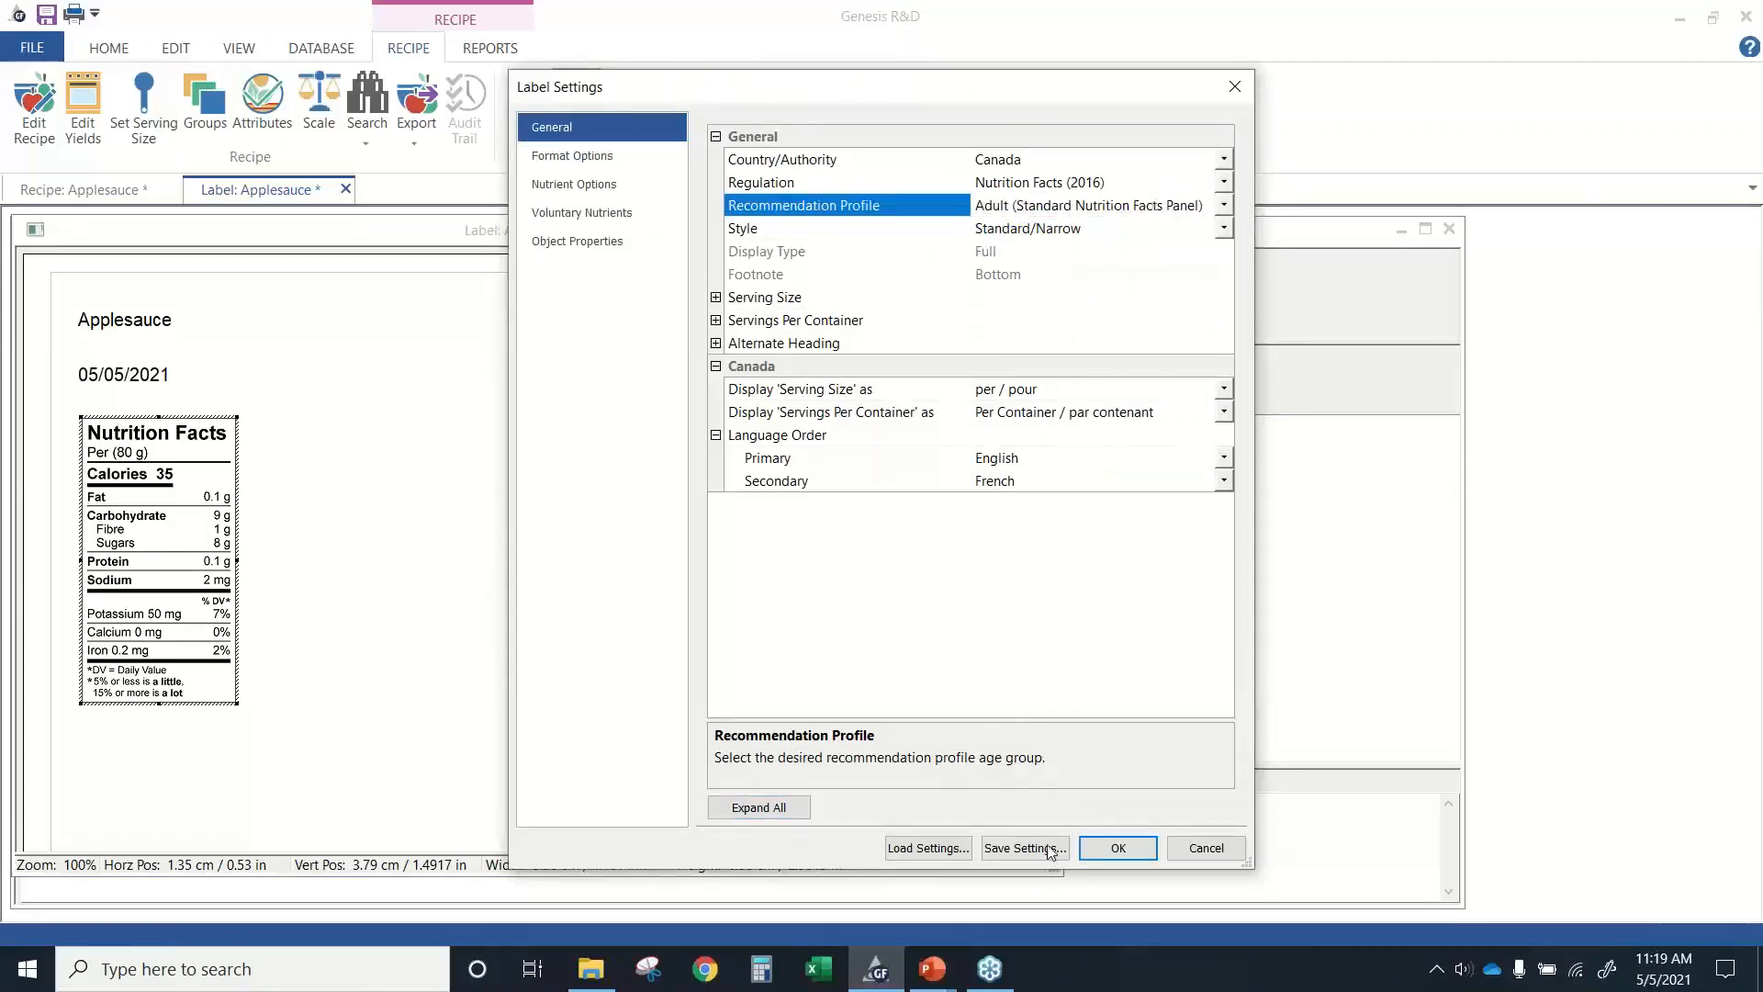
left_click(1120, 849)
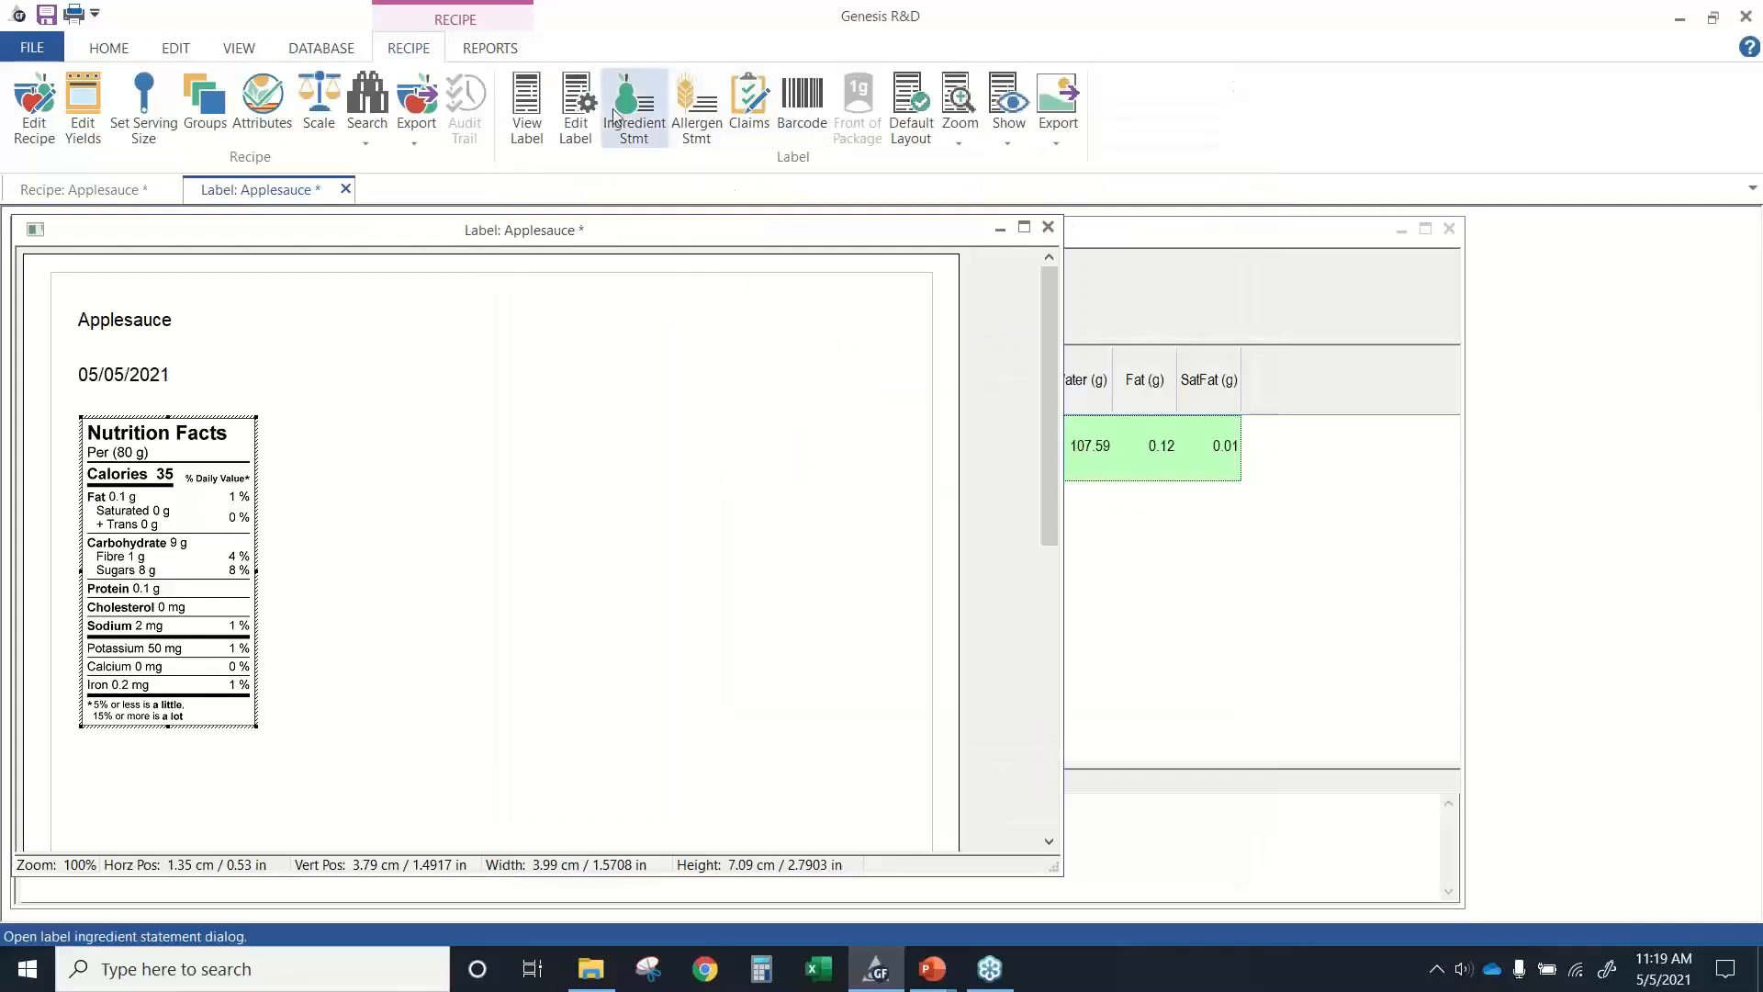
Set the label's style to Standard/Vertical and its display type to Simplified - Single-serving Prepackaged Products, and apply the settings.
left_click(578, 124)
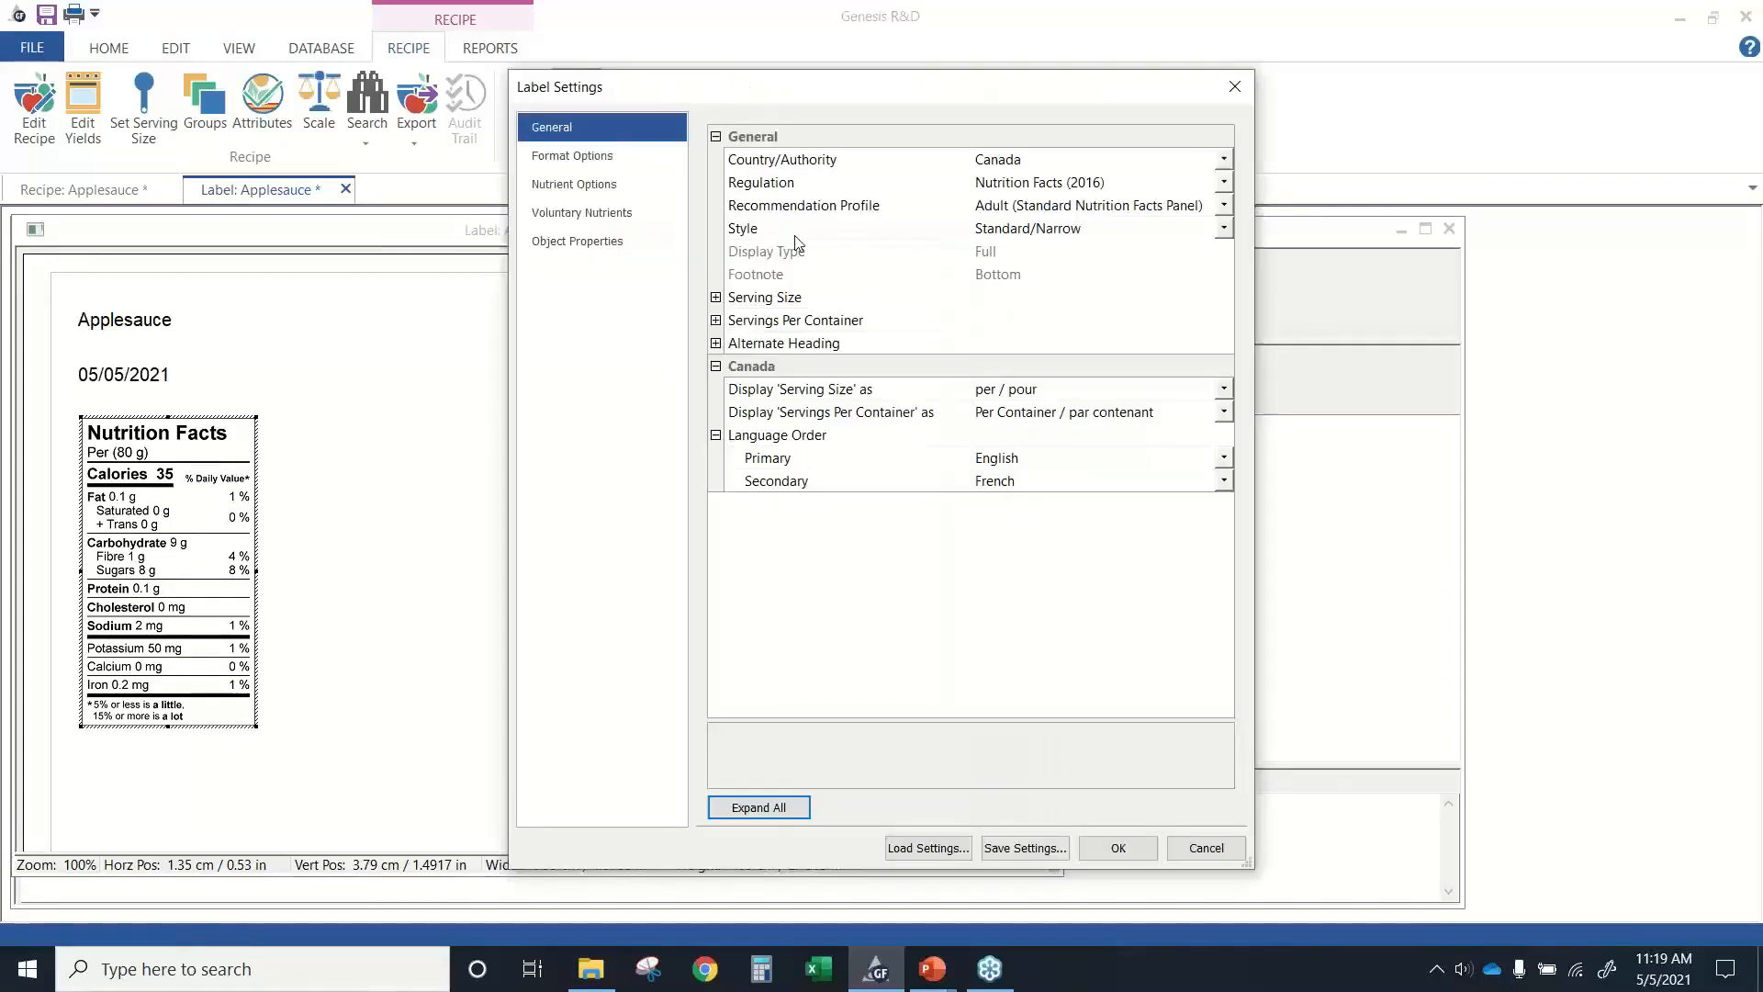
left_click(1222, 230)
left_click(1136, 250)
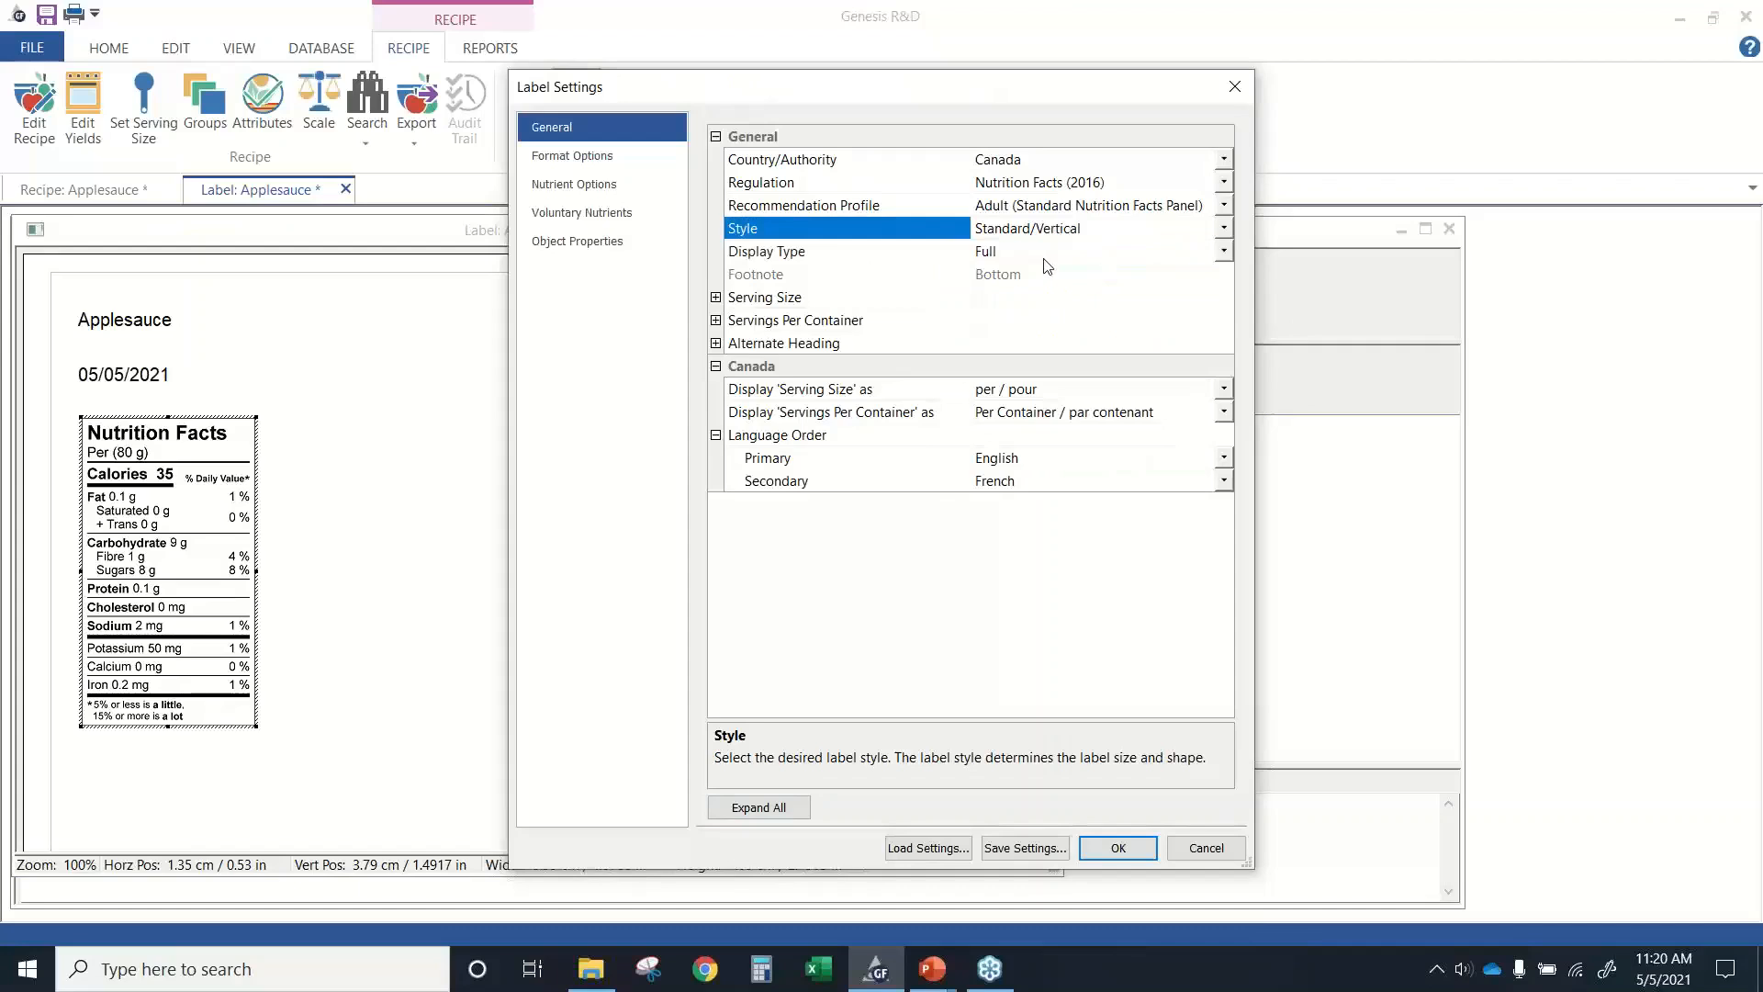
left_click(1223, 252)
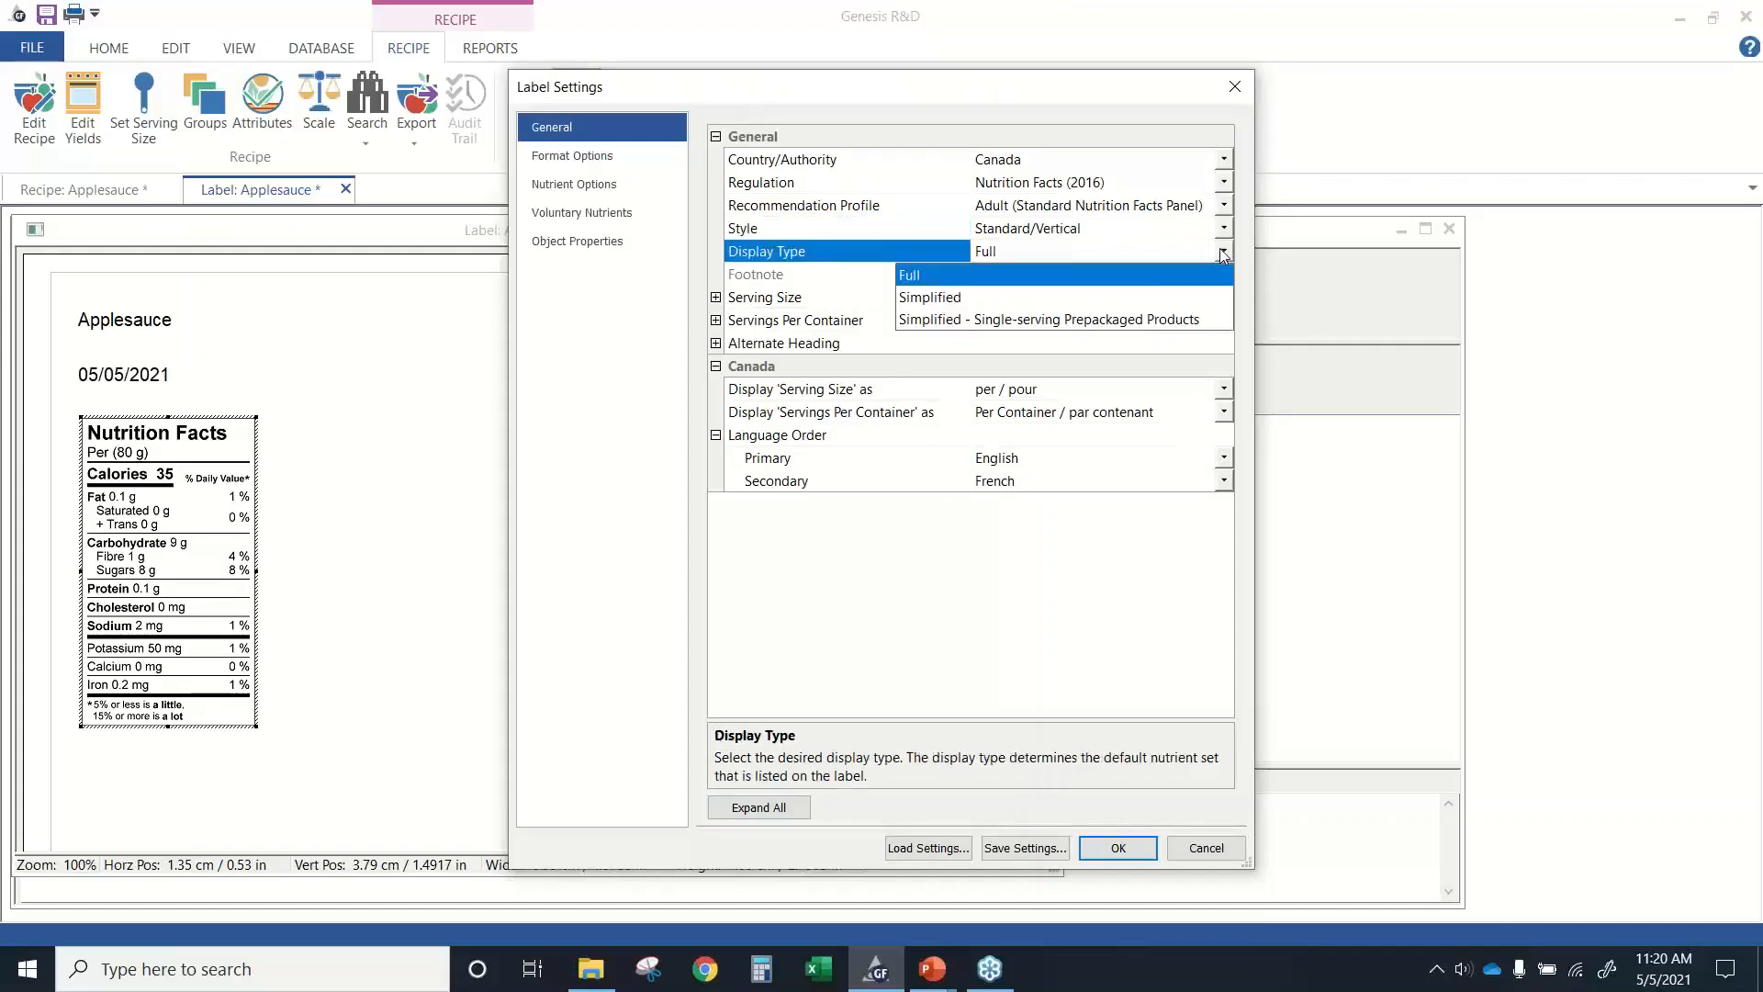
left_click(985, 320)
left_click(1118, 848)
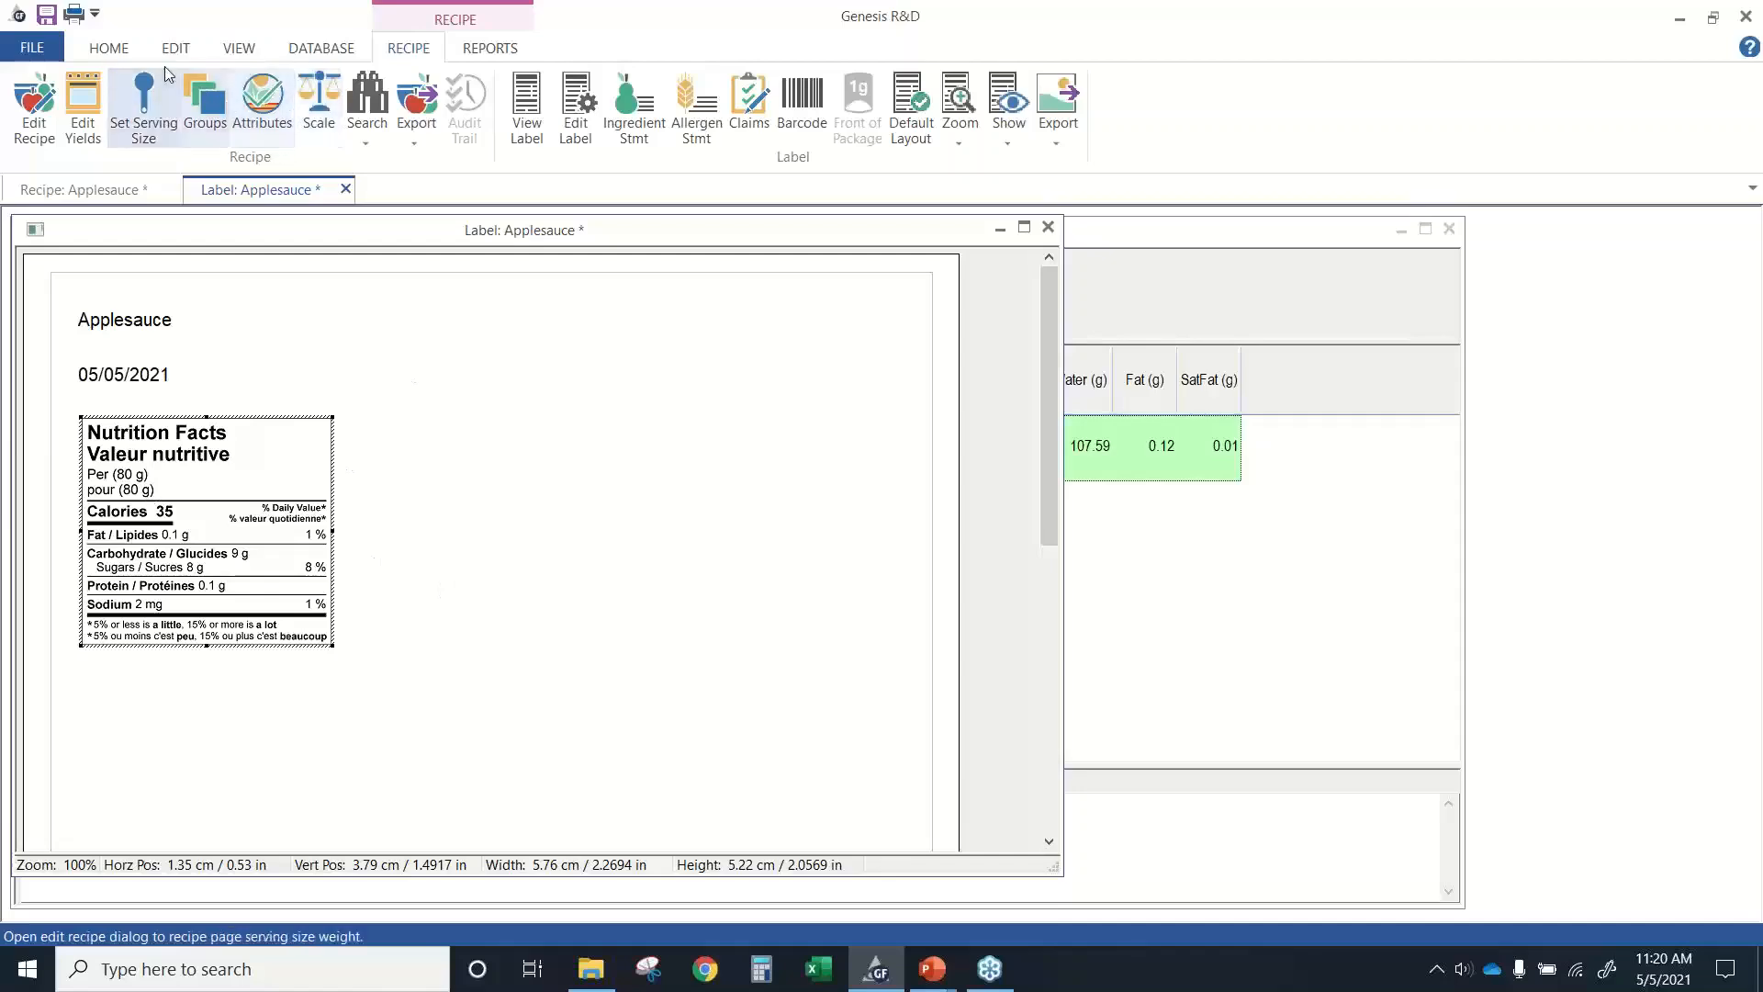
Open the existing recipe Applesauce 2 and display its label.
left_click(108, 48)
left_click(69, 136)
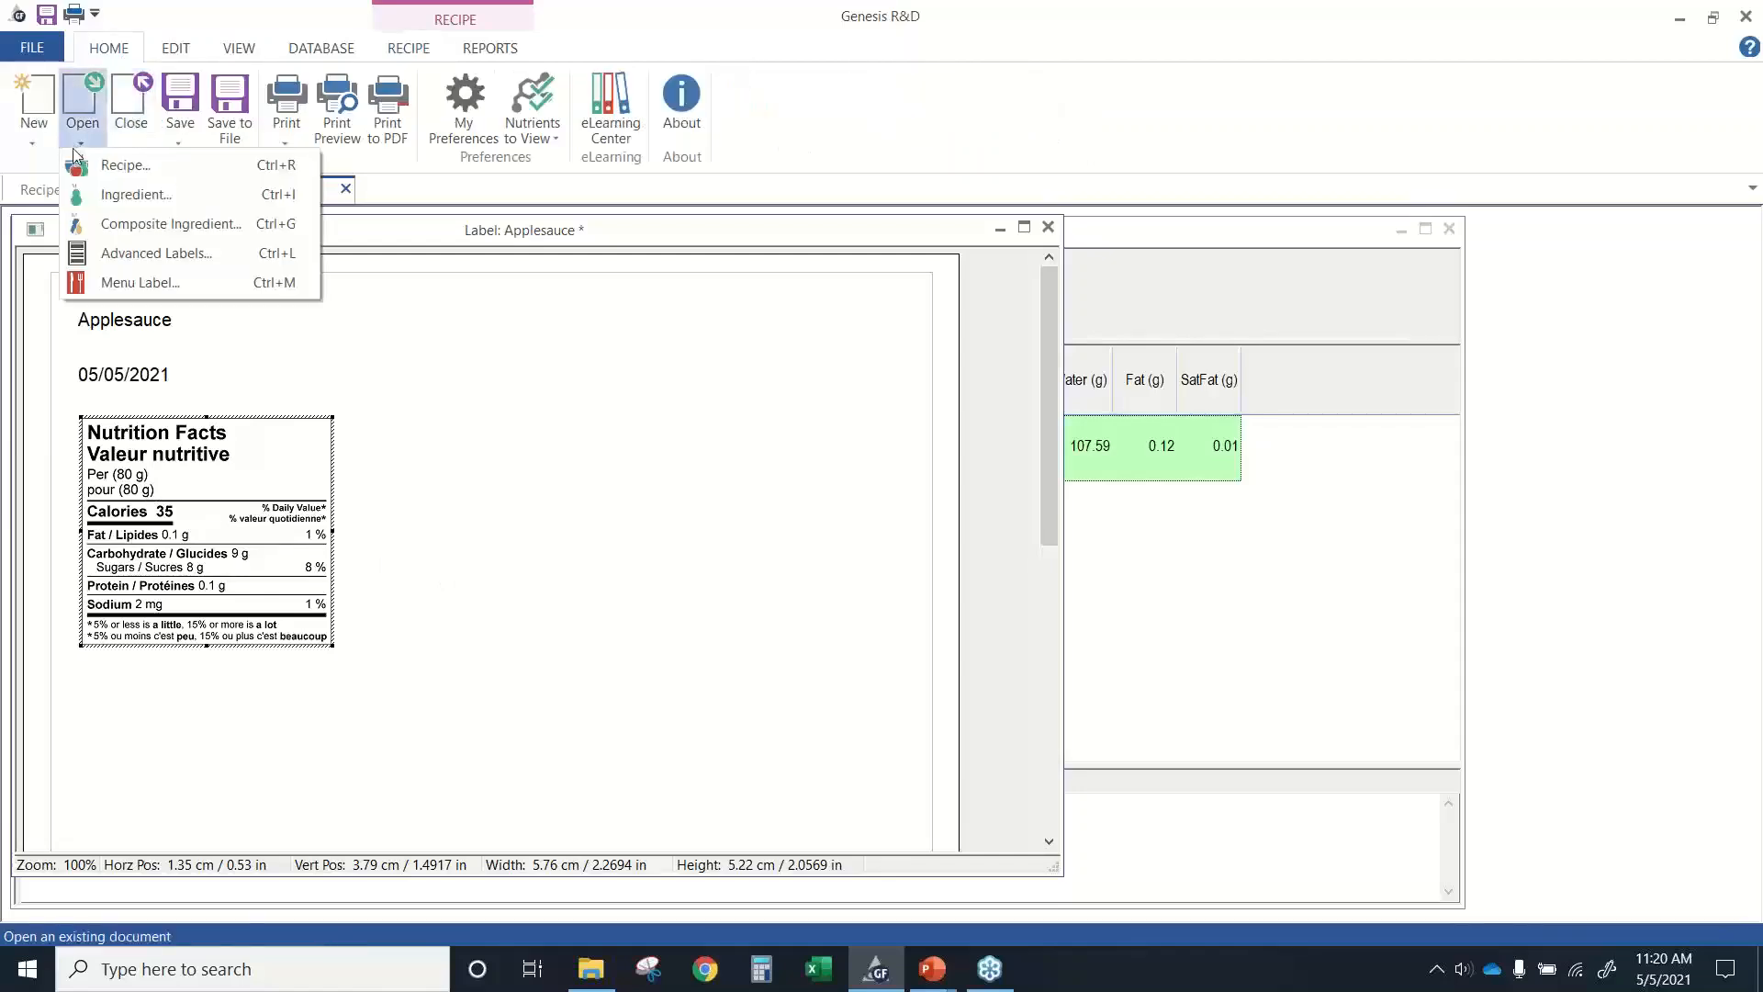
left_click(100, 164)
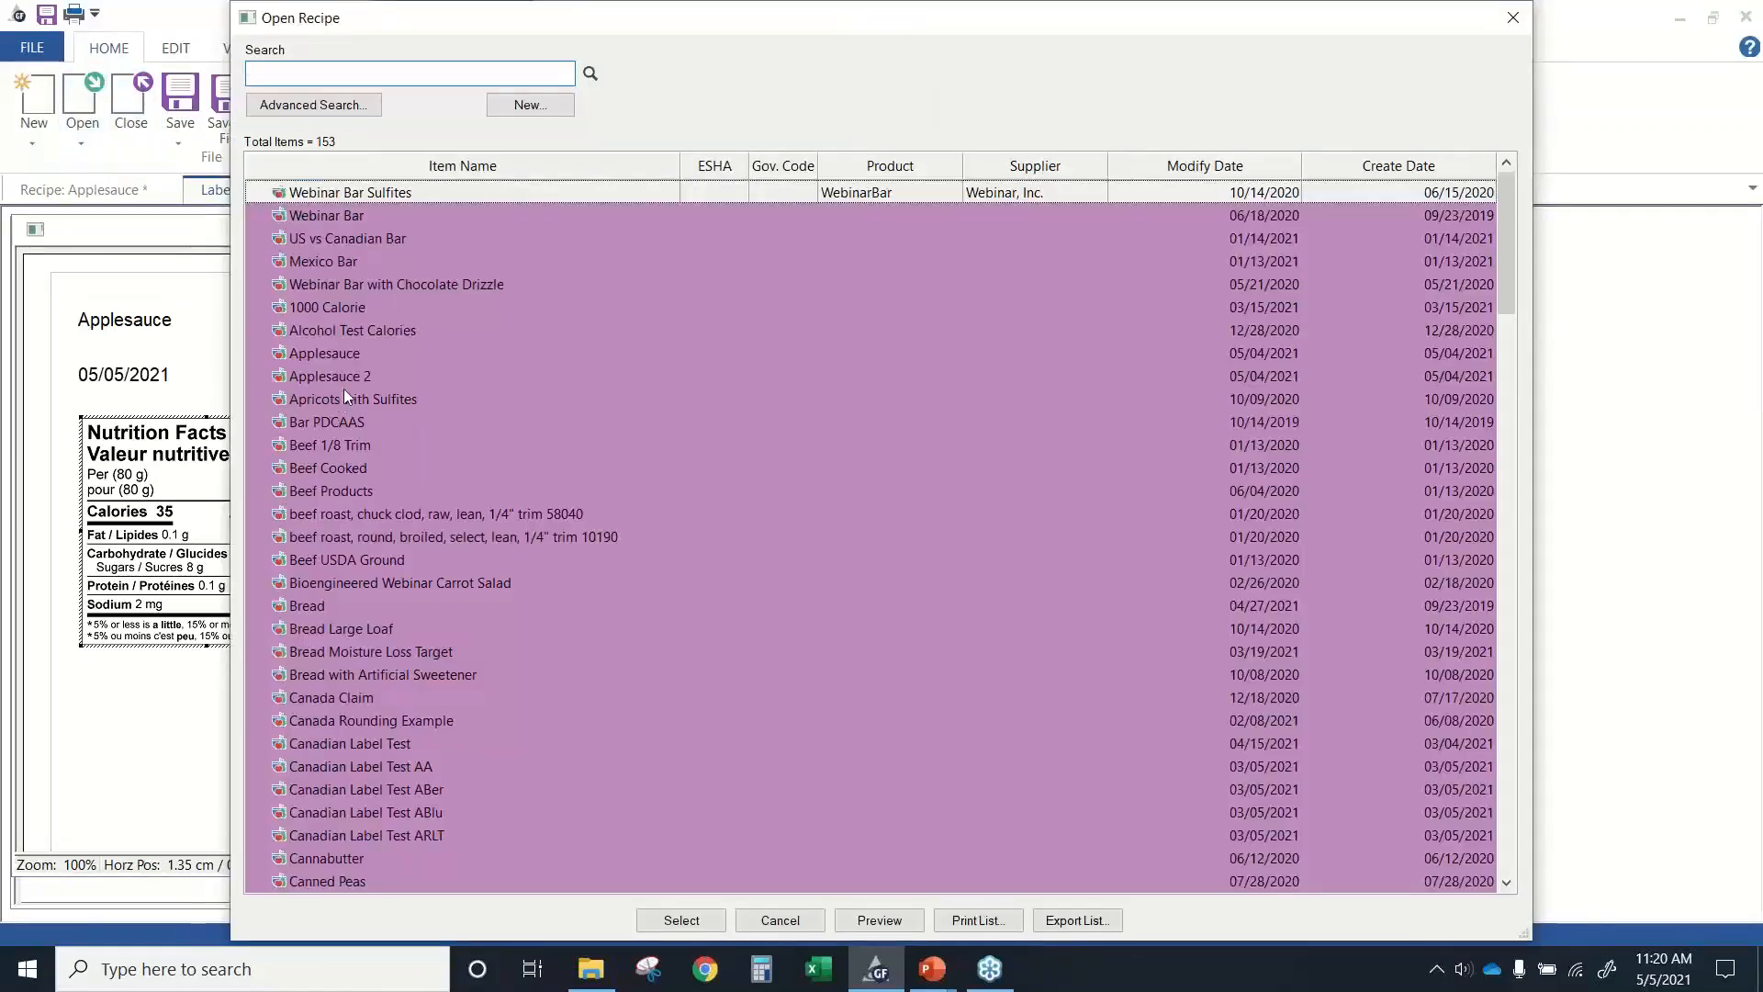
double_click(349, 375)
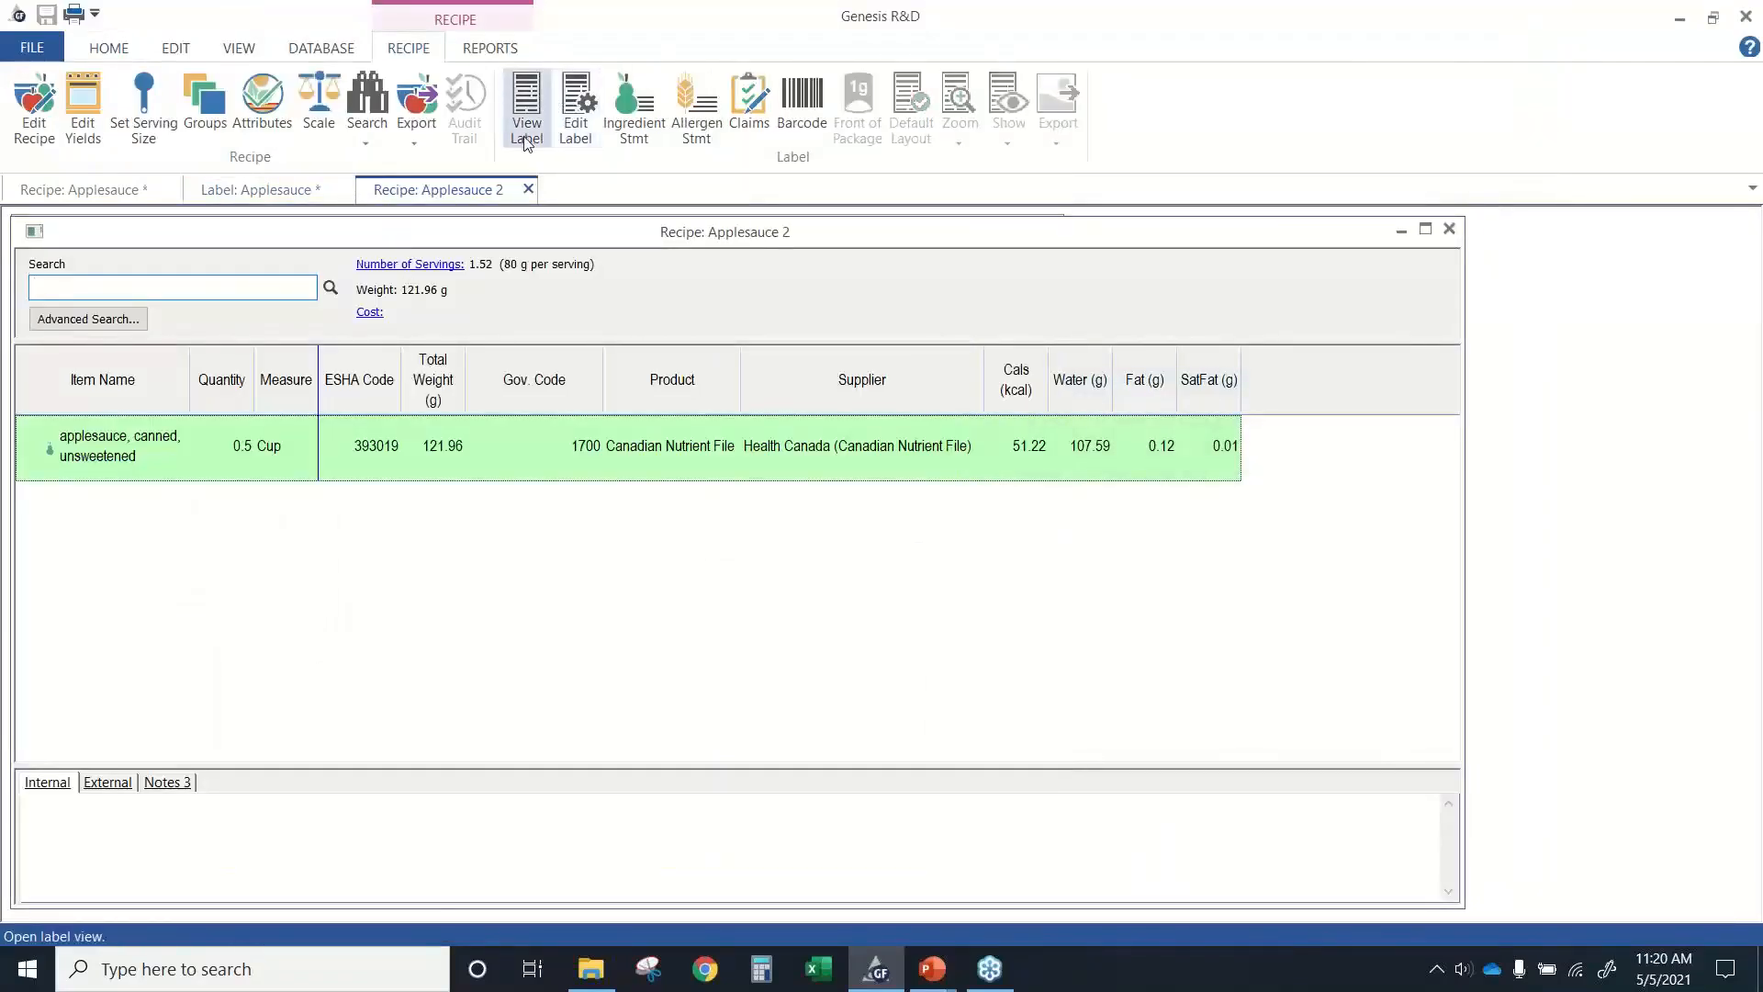
left_click(523, 136)
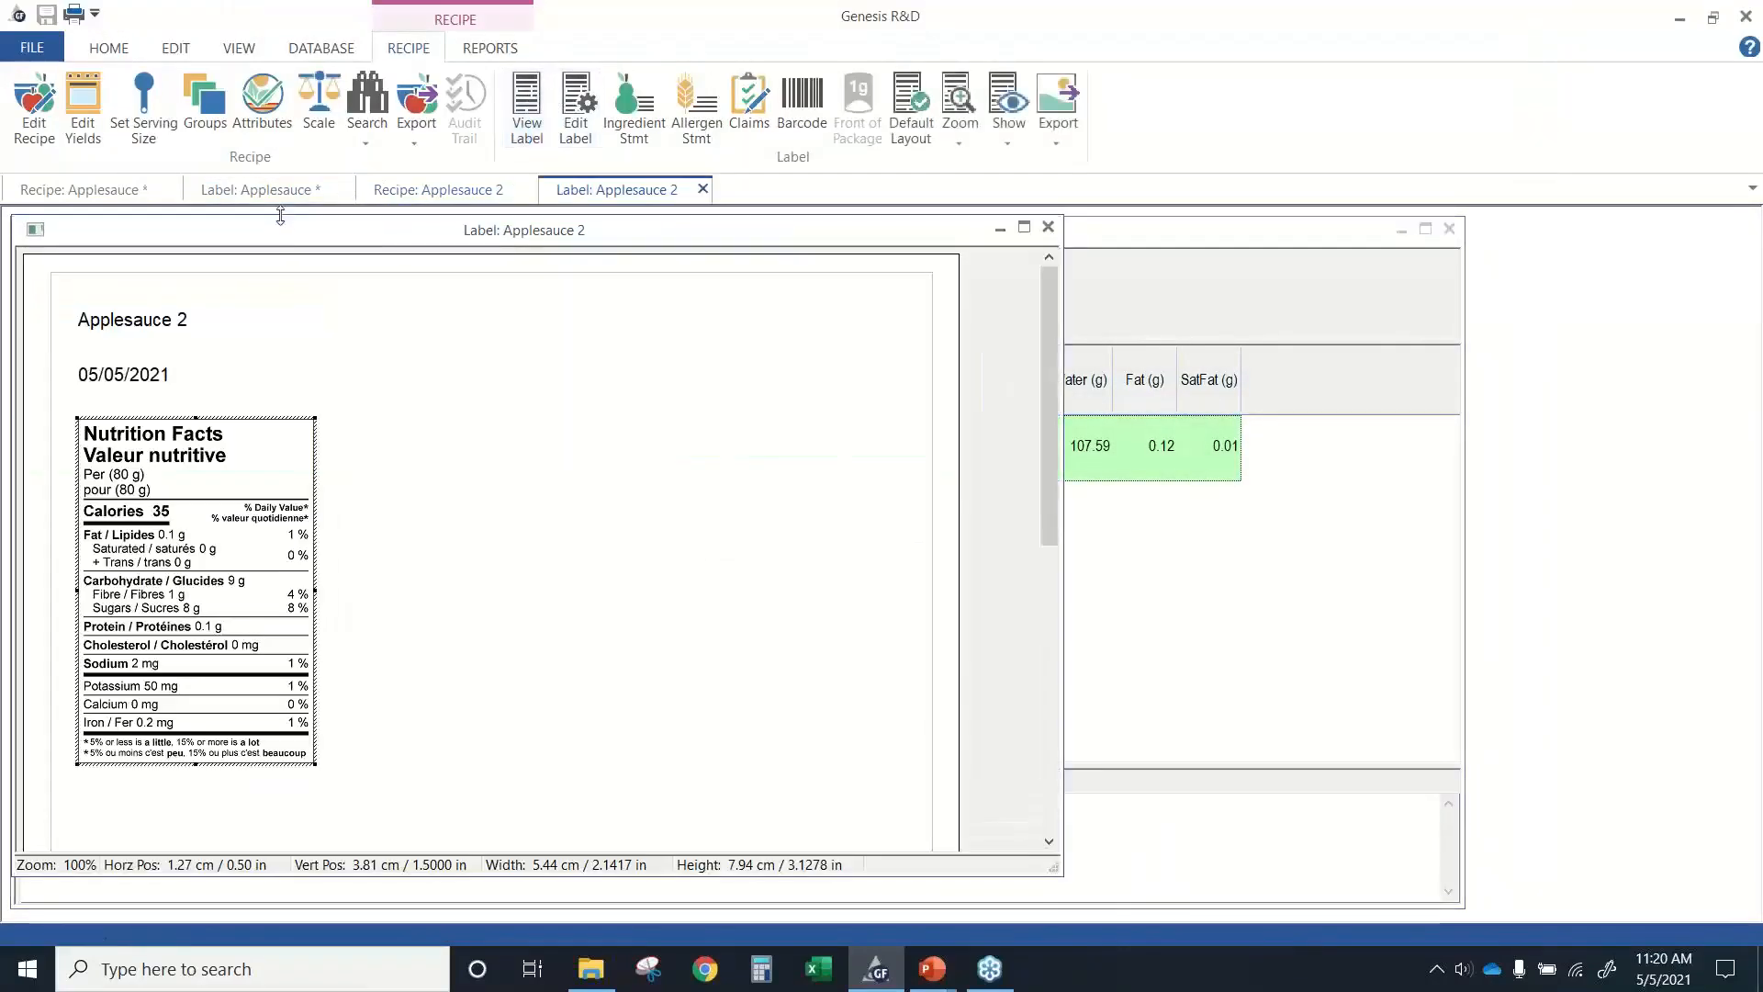
Arrange the Applesauce and Applesauce 2 label windows so both nutrition labels can be compared side by side.
left_click_drag(294, 233, 812, 243)
left_click(336, 195)
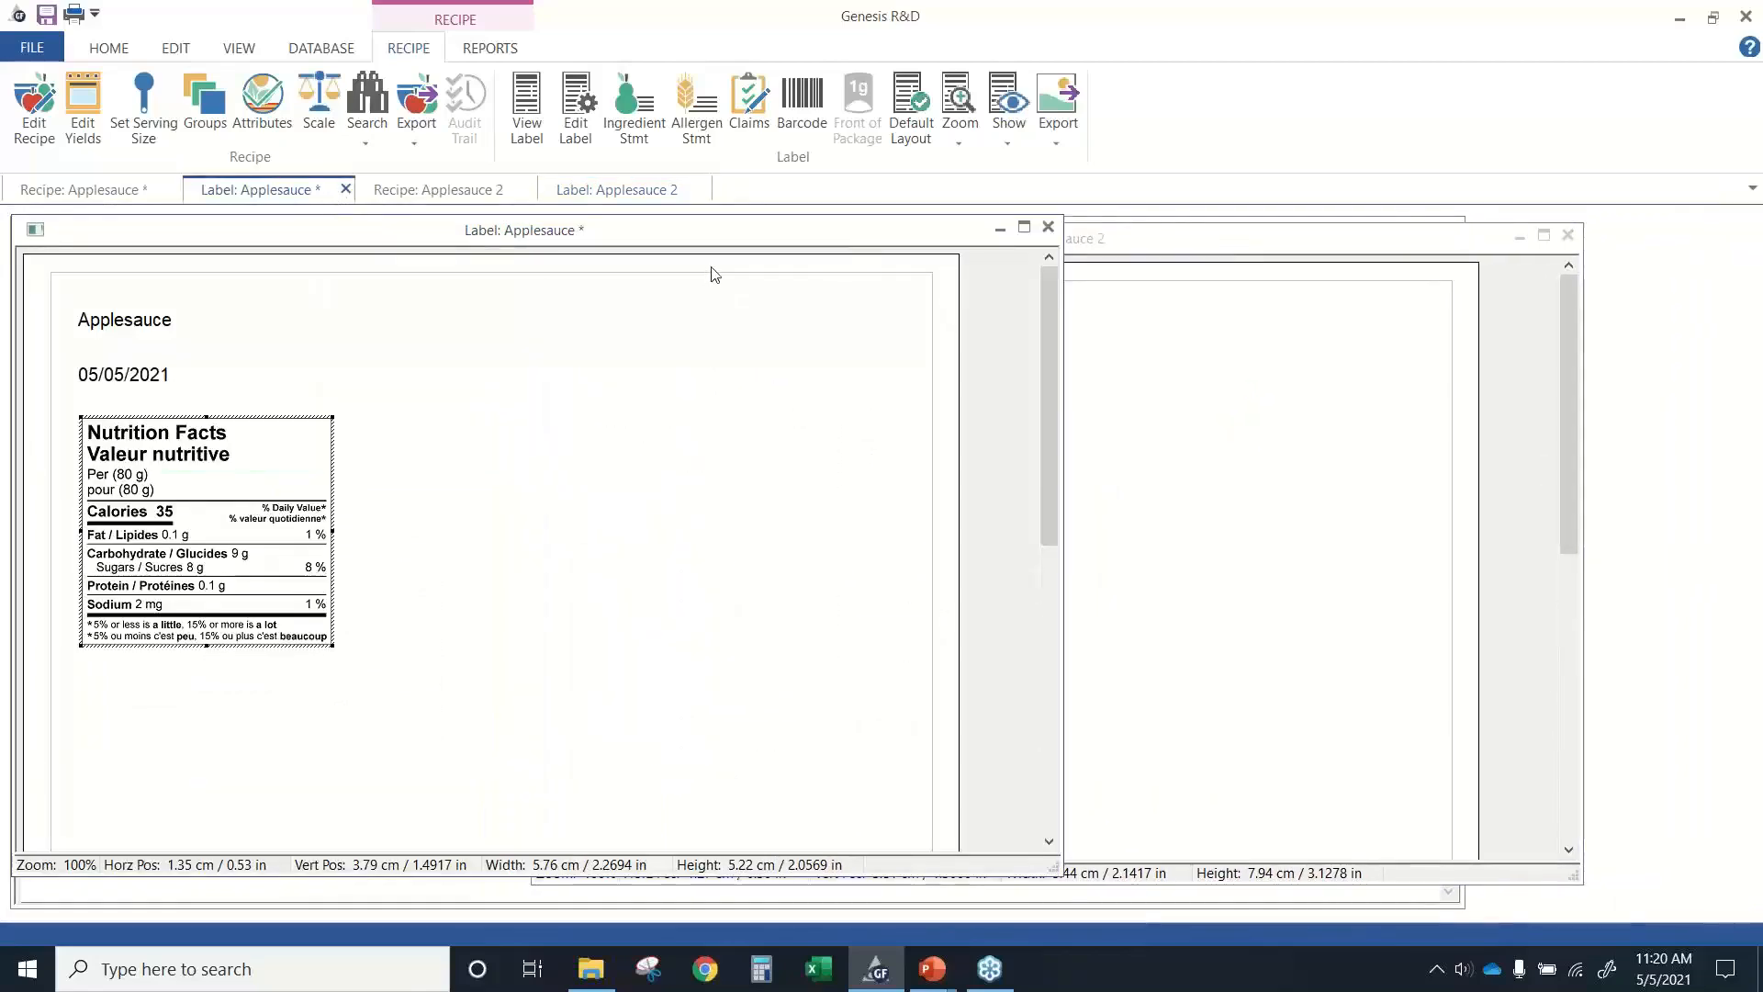
left_click(1389, 441)
left_click_drag(787, 244, 677, 217)
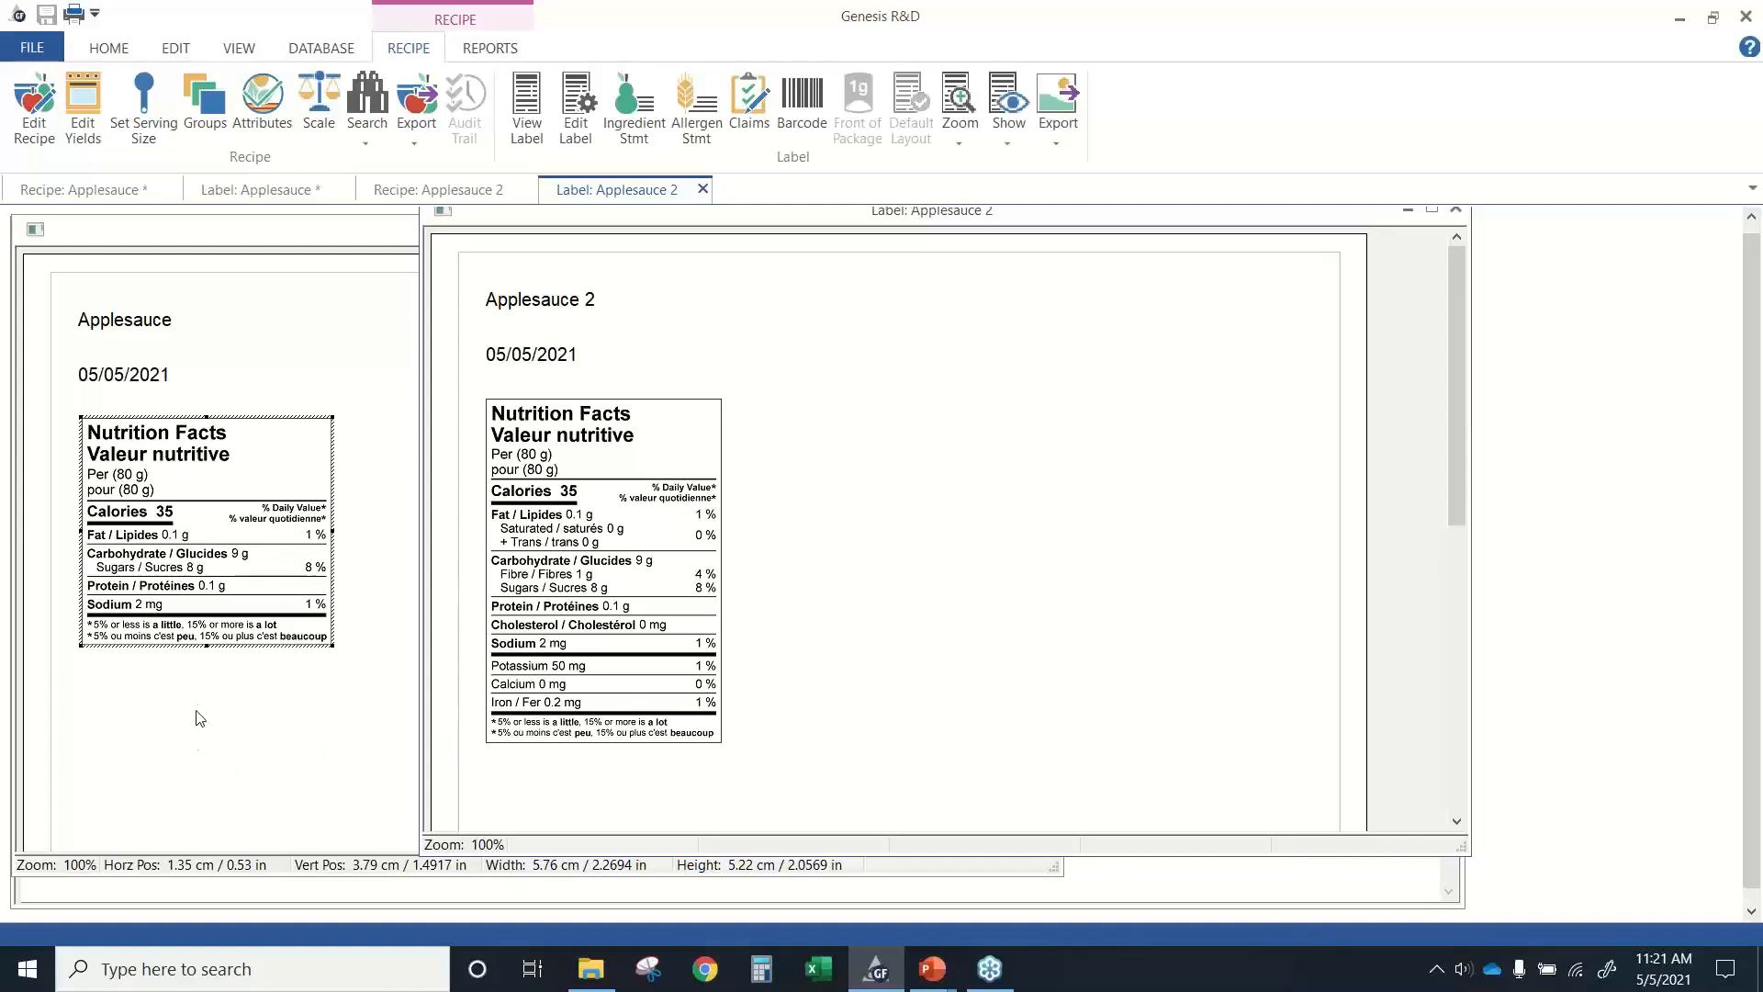
Set the Applesauce 2 label's display type to Simplified and apply the settings.
left_click(569, 112)
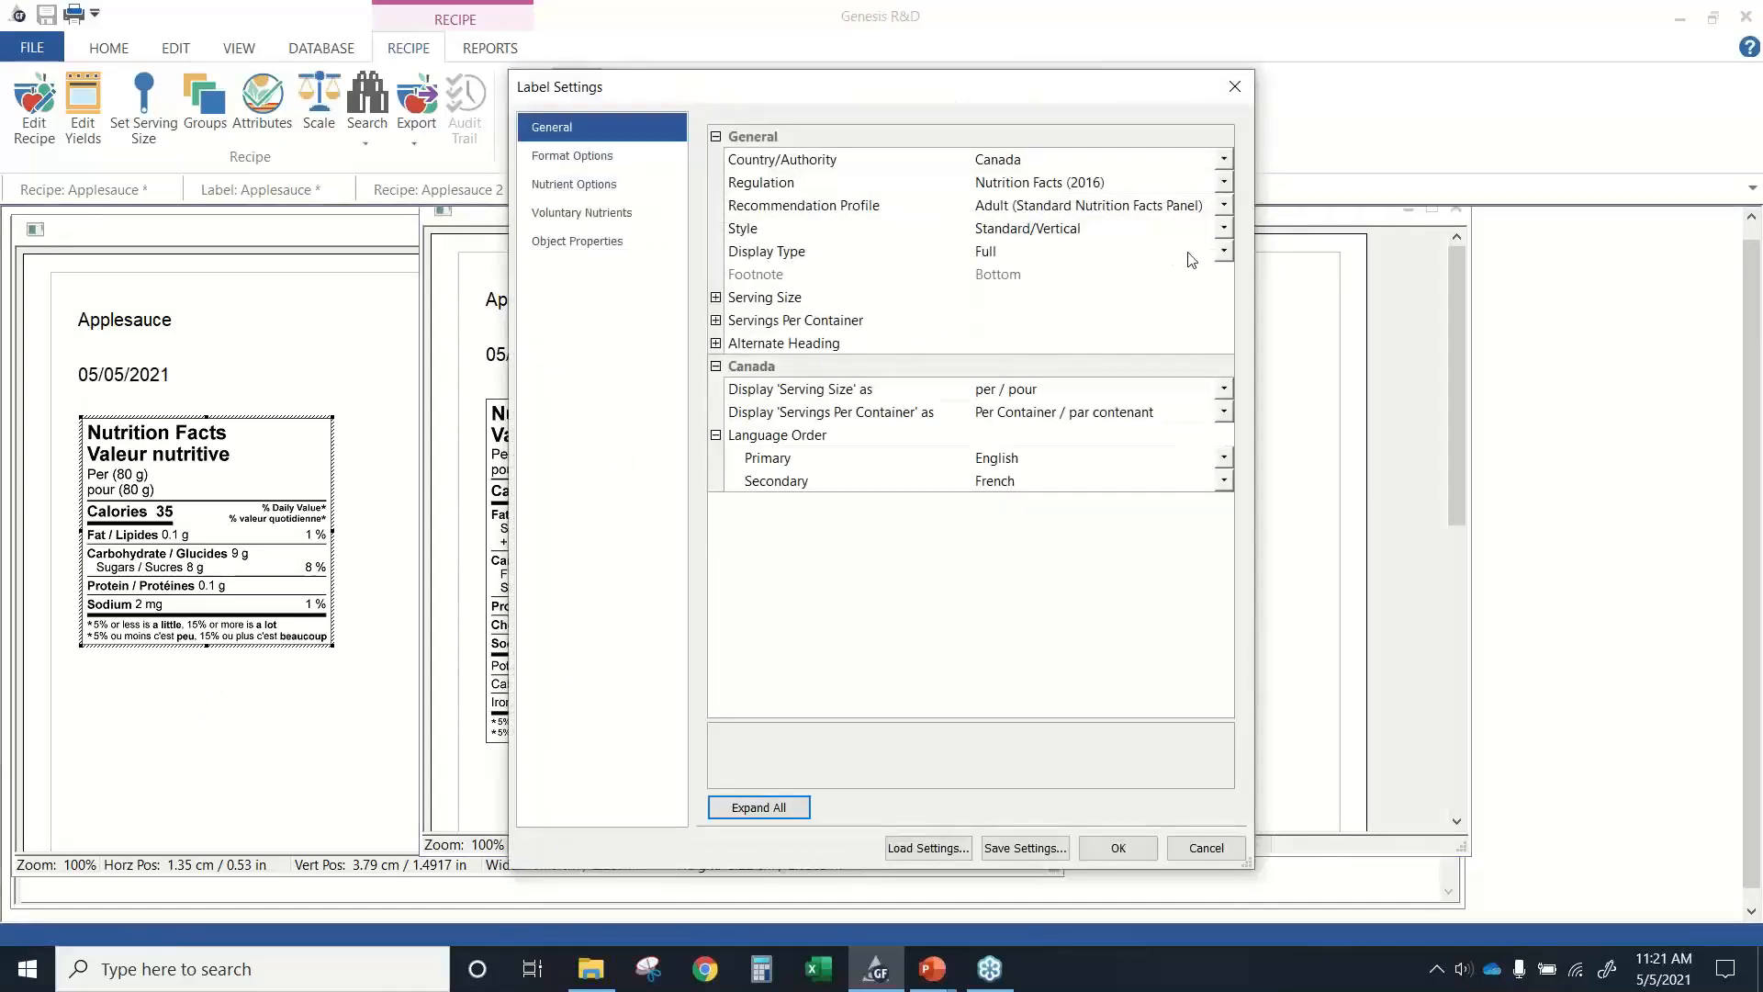
left_click(1223, 252)
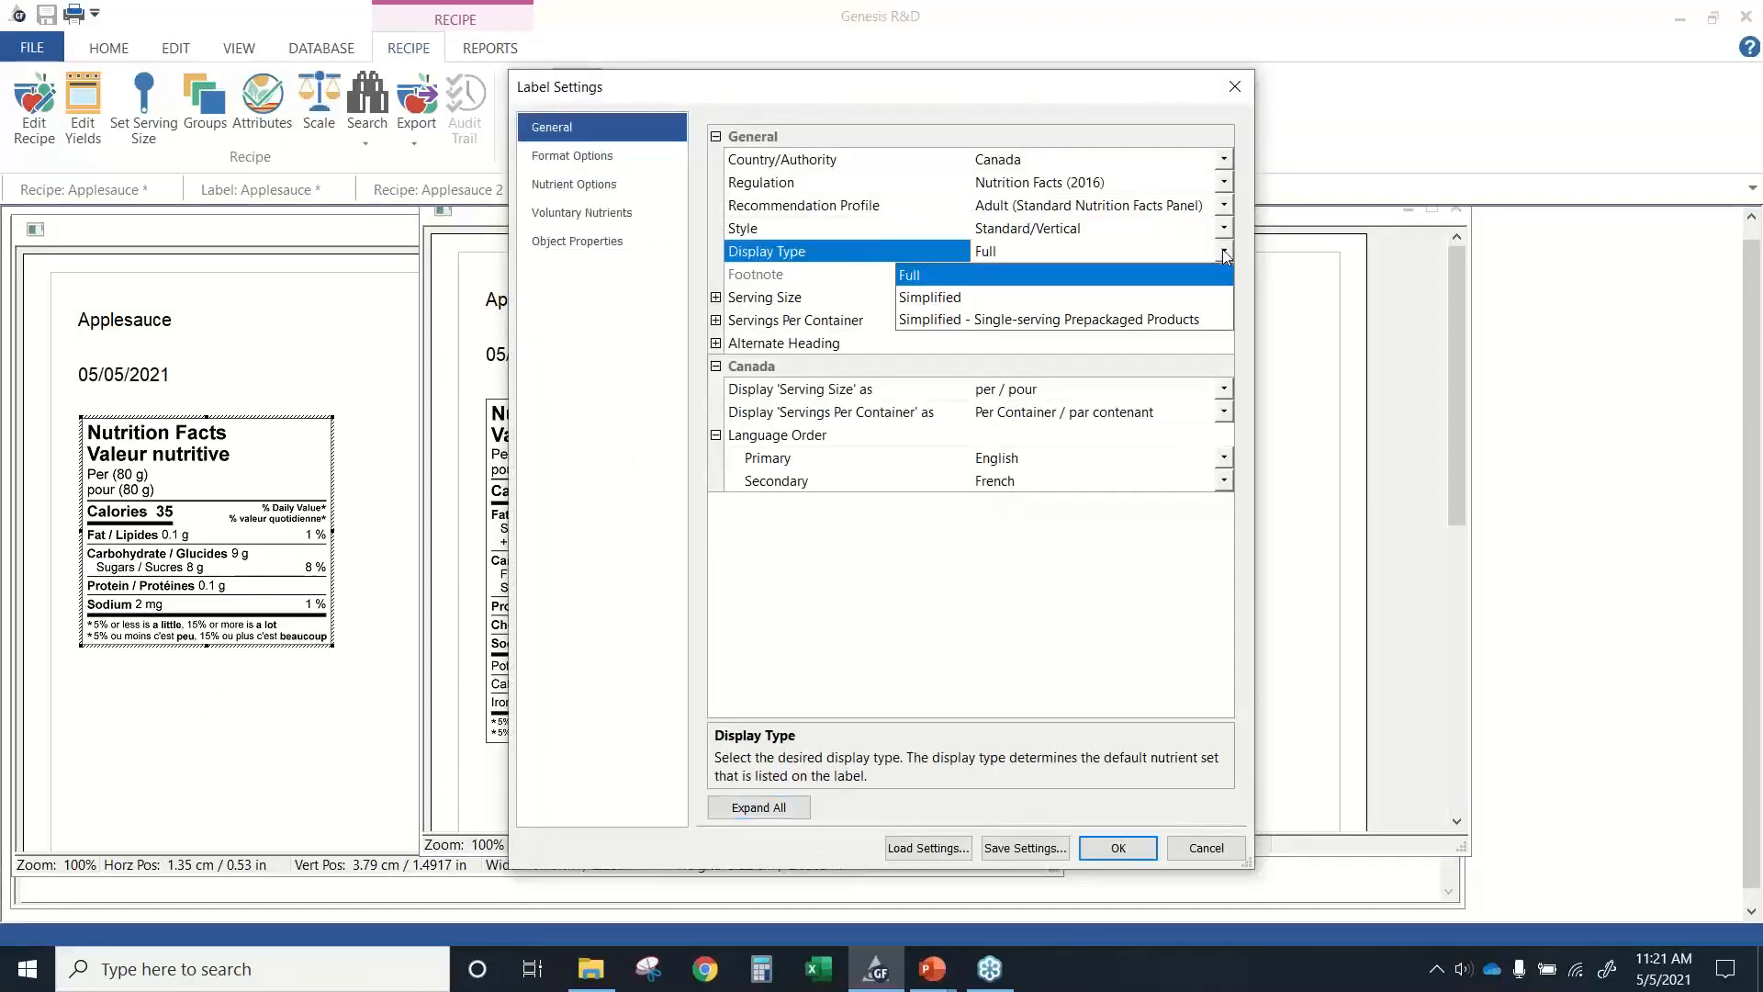
left_click(940, 303)
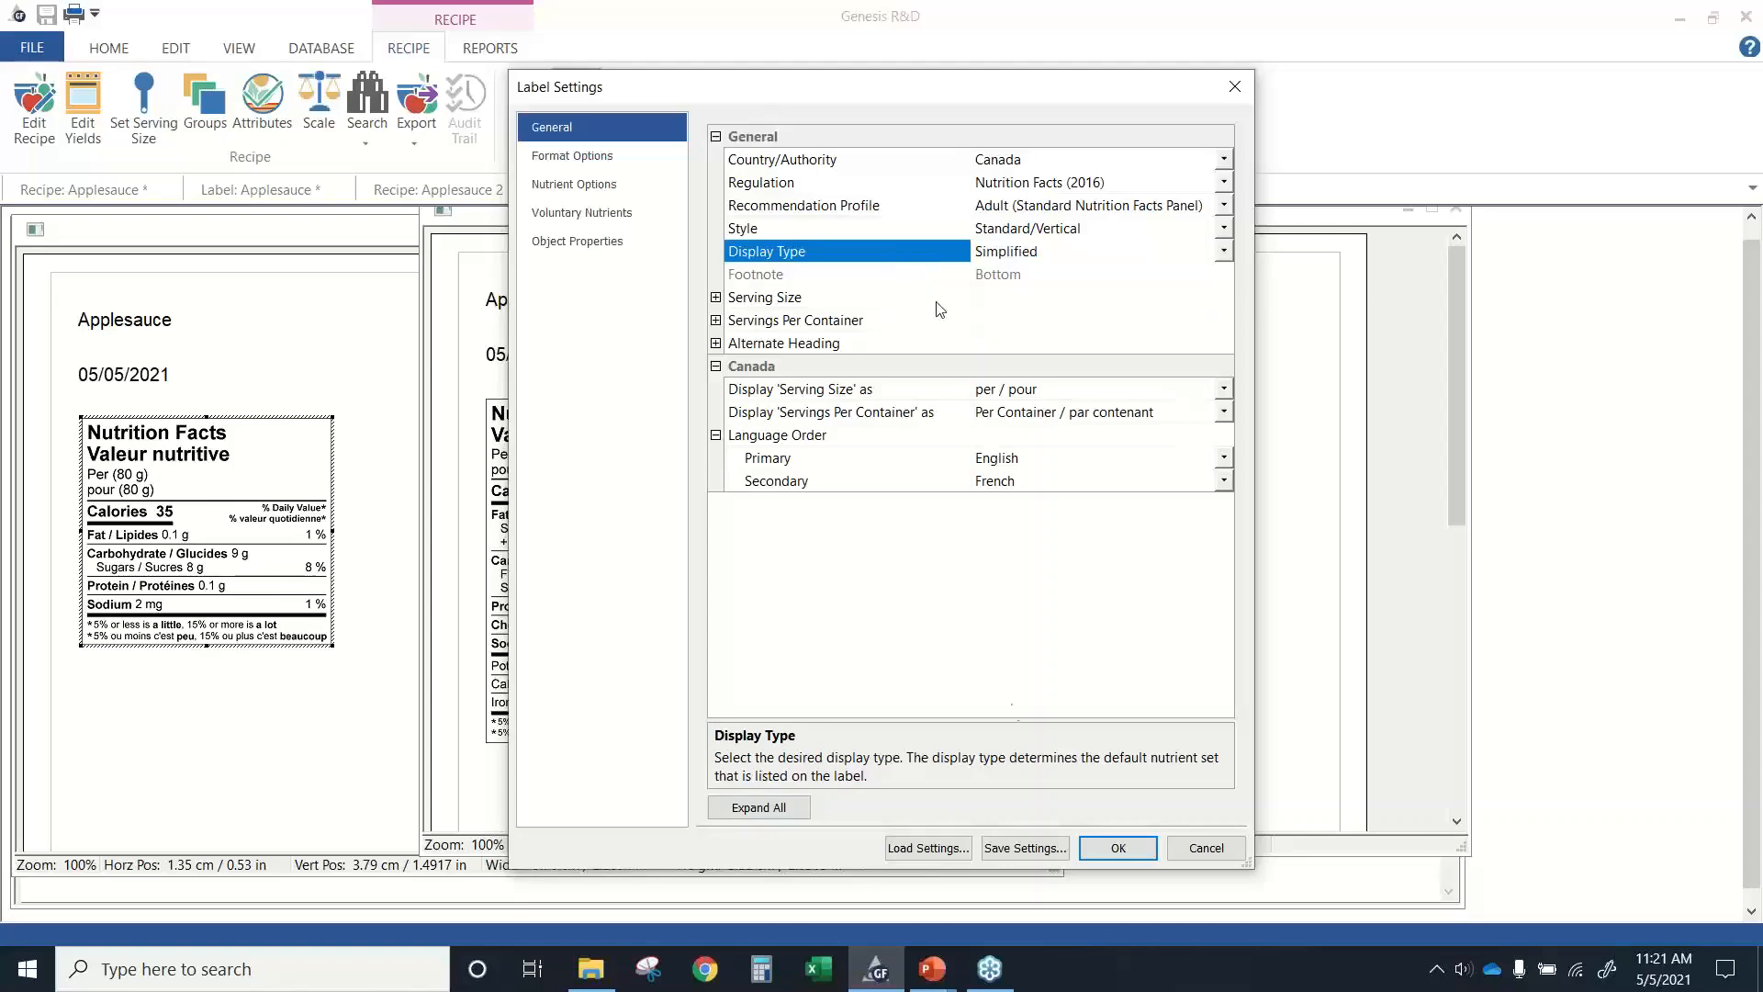
left_click(1116, 847)
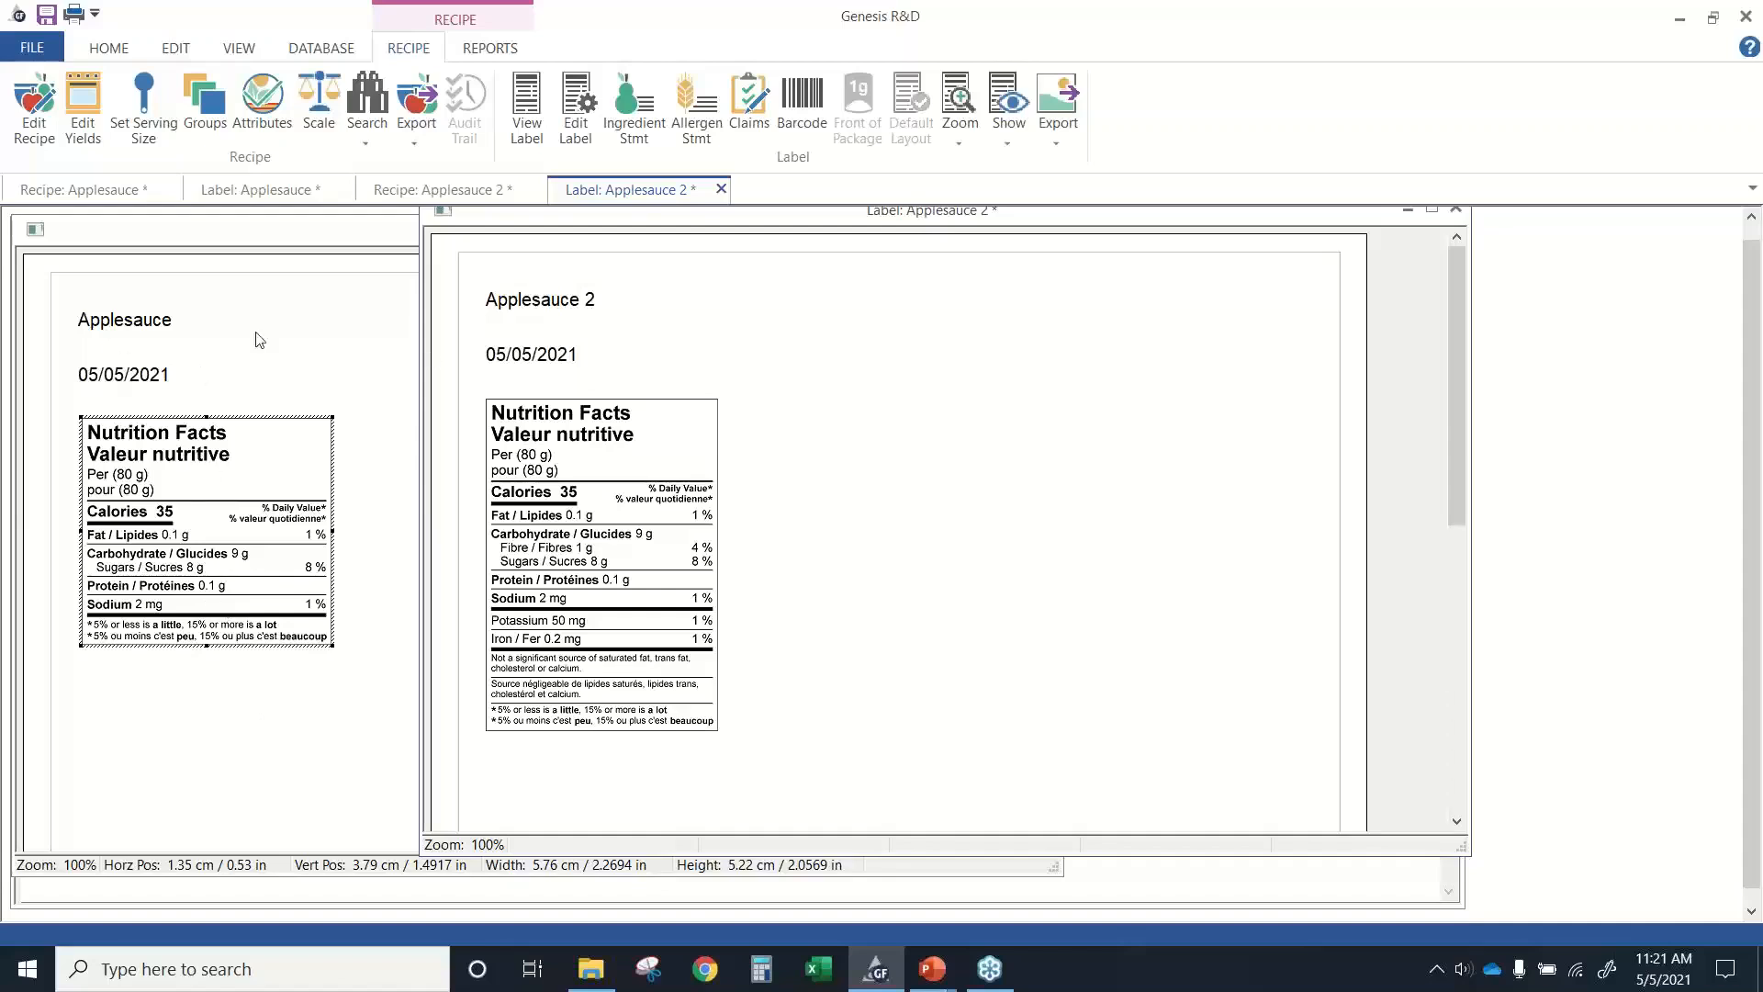
Turn on Show Cholesterol in the Applesauce label's nutrient options and apply the settings.
left_click(314, 349)
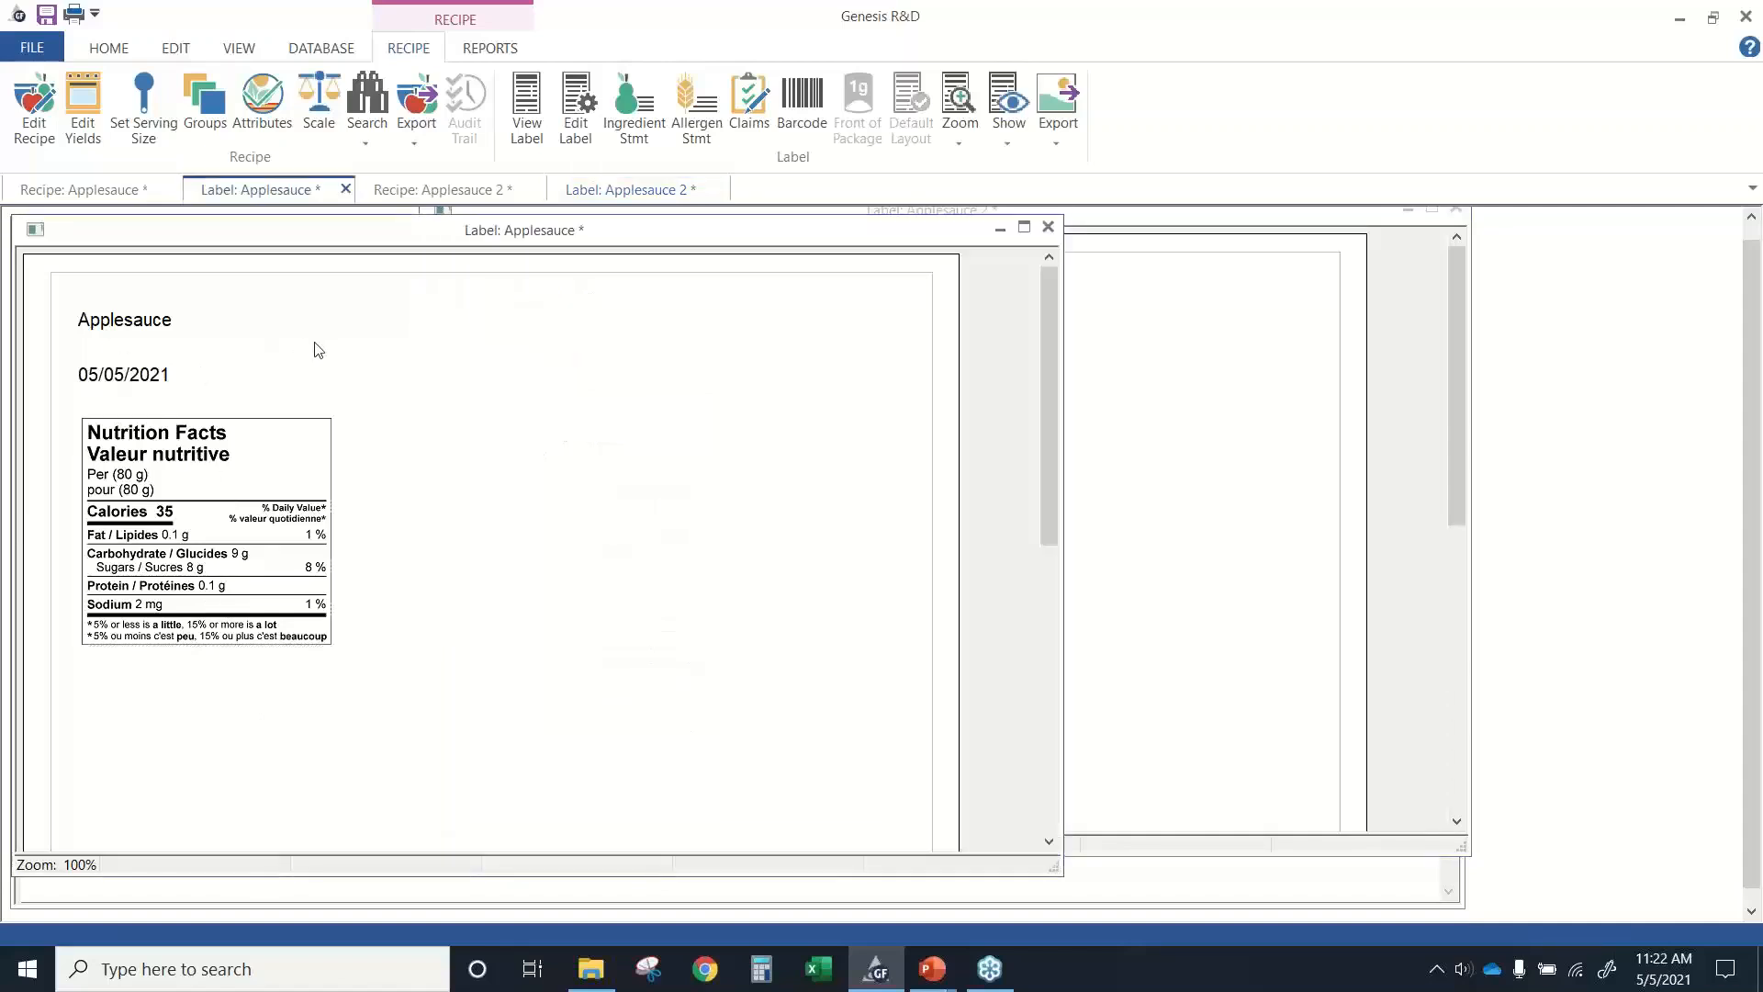
left_click(576, 137)
left_click(573, 181)
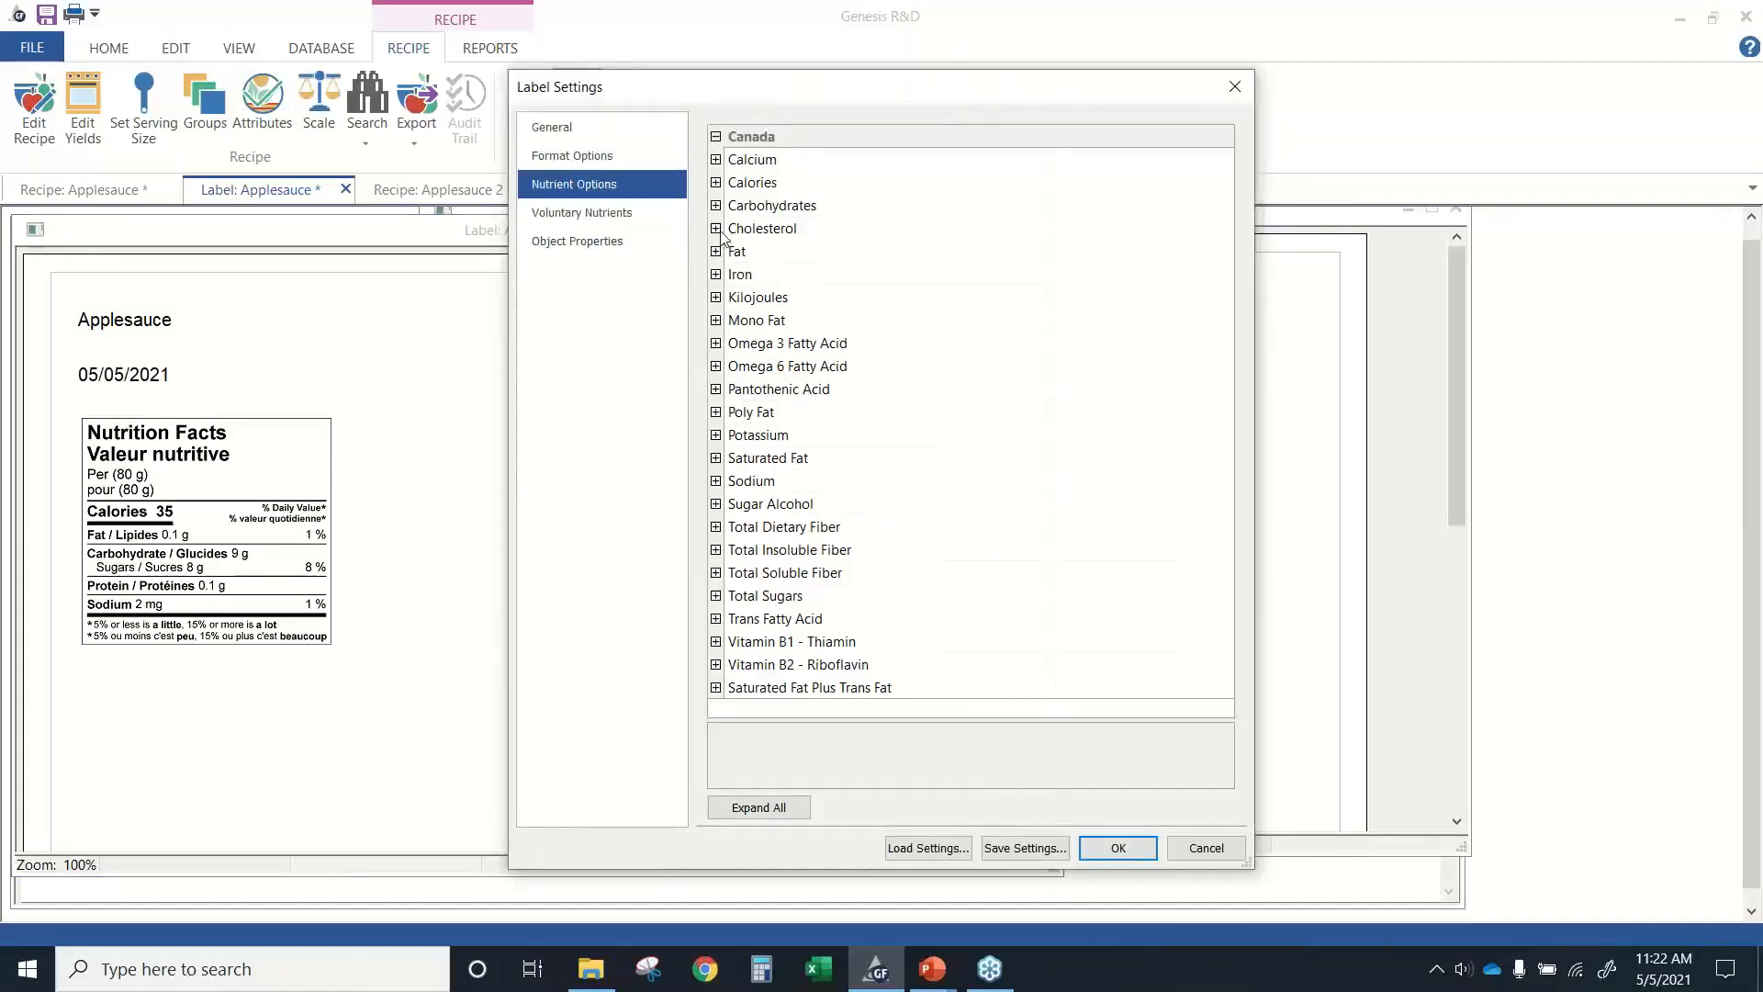
left_click(716, 229)
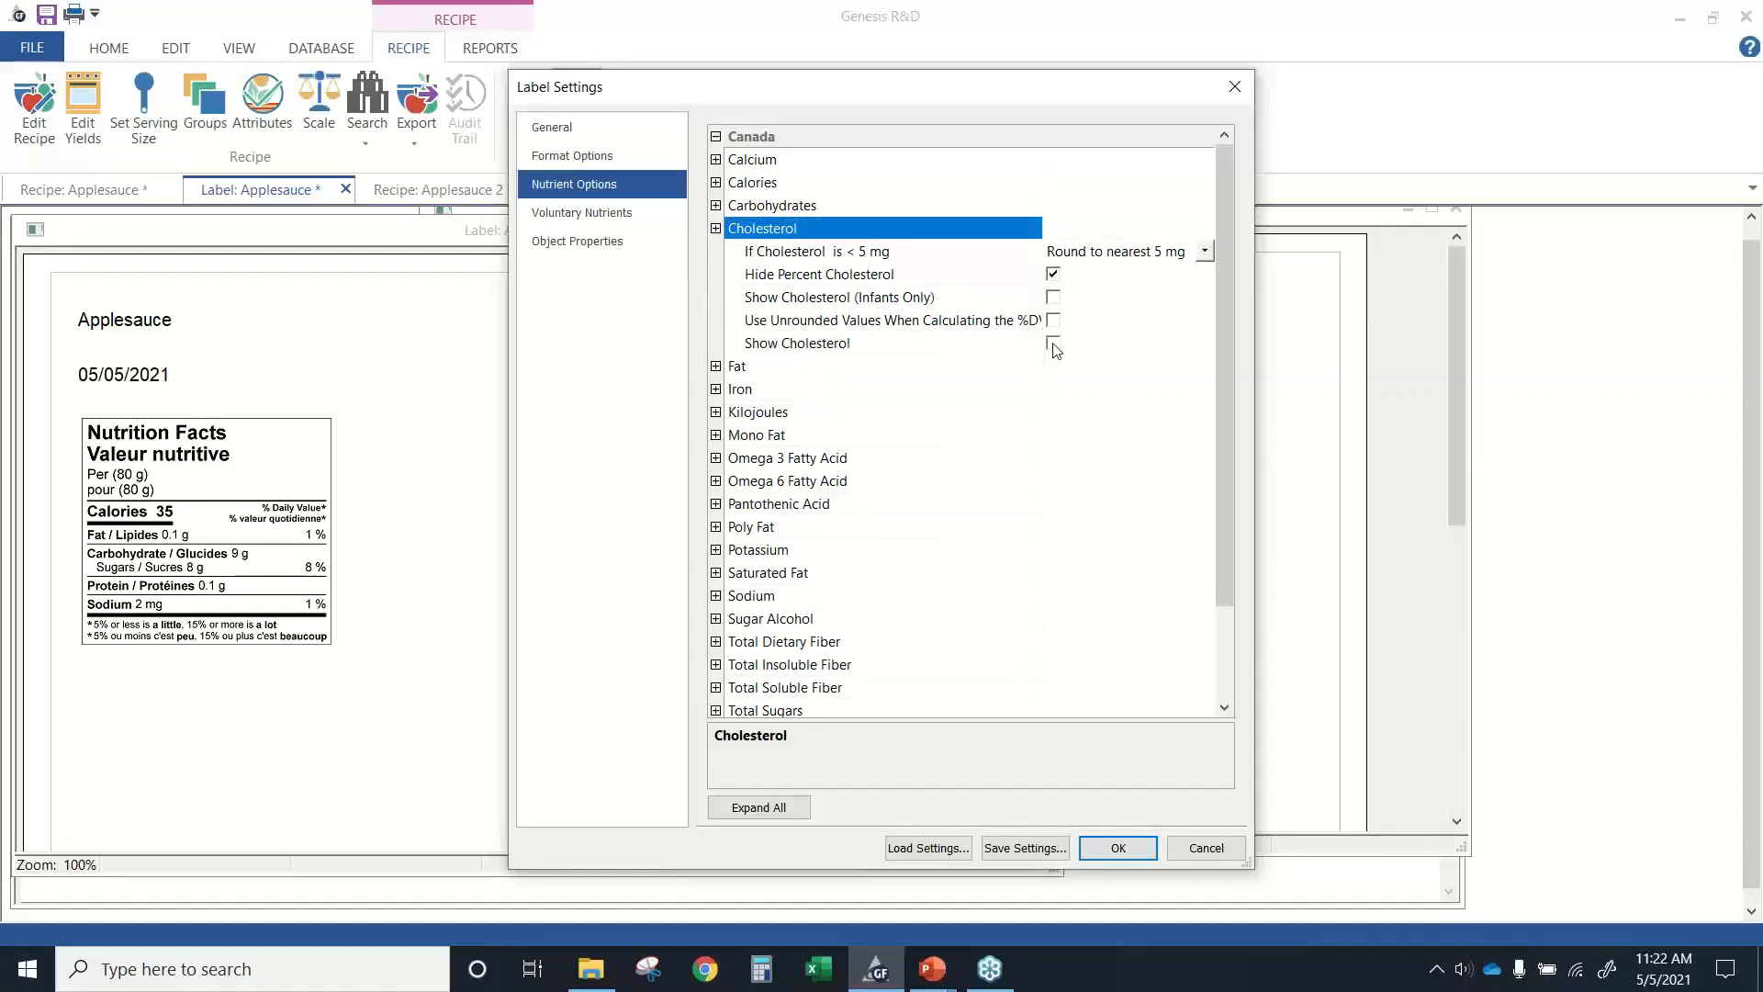
left_click(1119, 848)
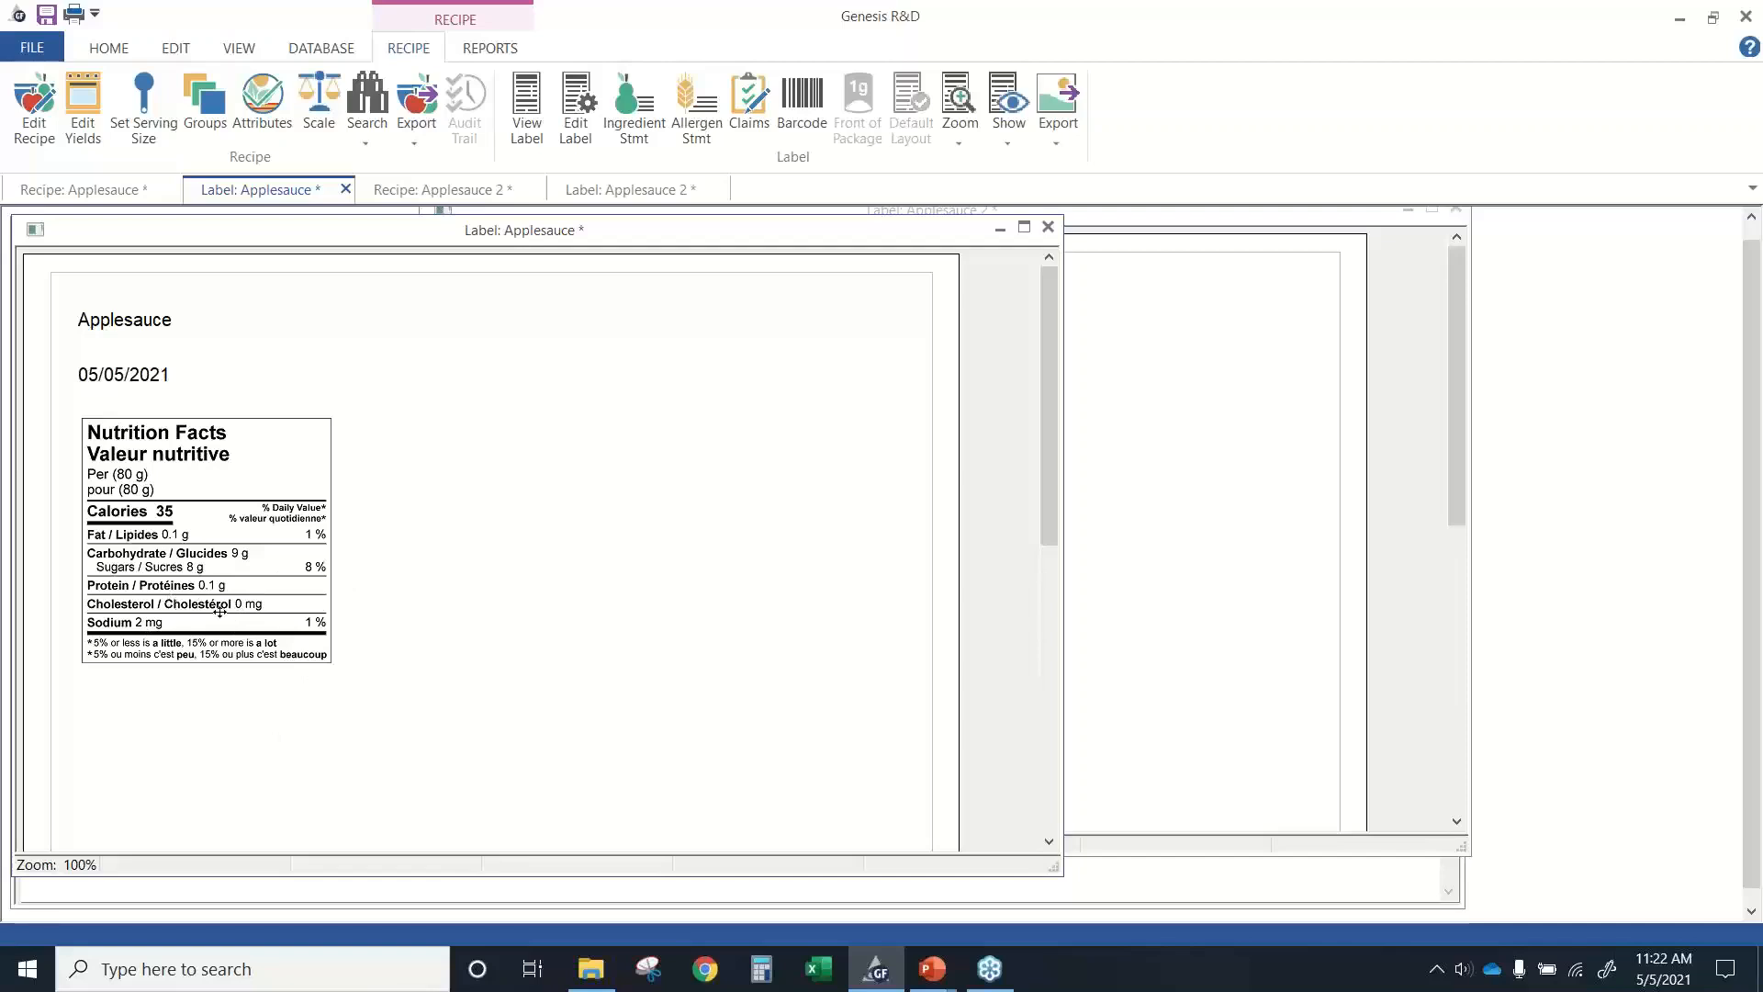
Set the Applesauce label's style to Tabular/Horizontal in the general label settings and apply it.
left_click(577, 134)
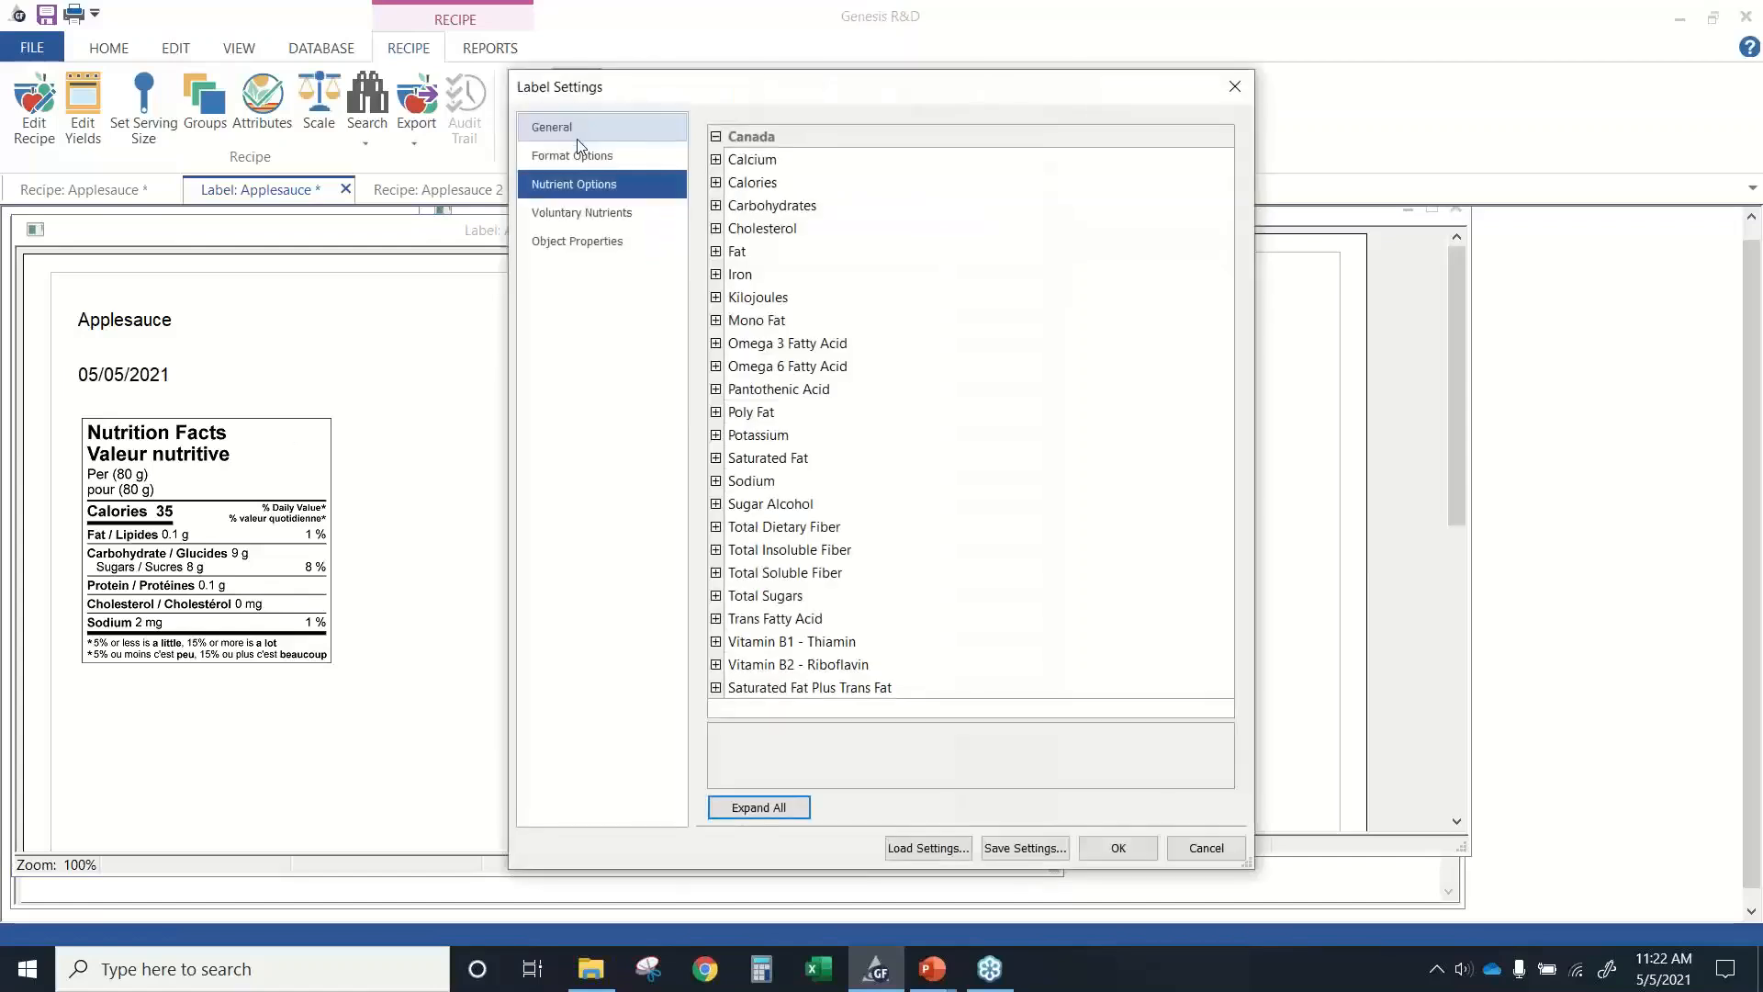
left_click(577, 131)
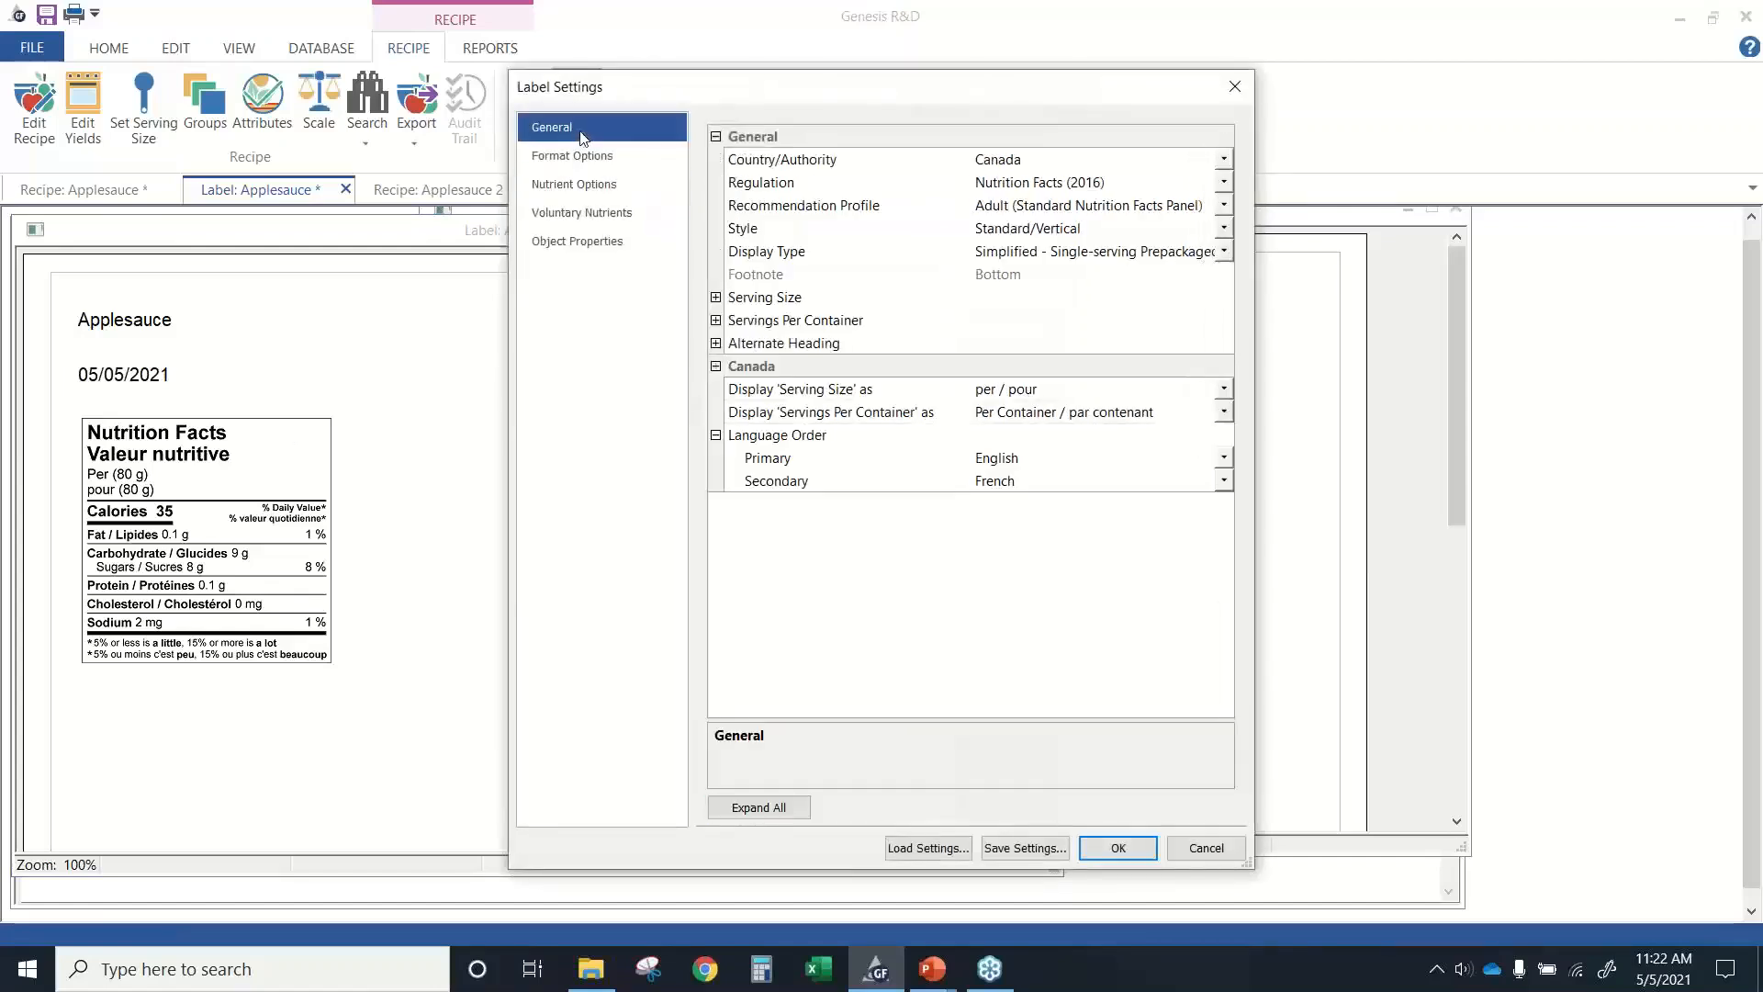
left_click(1224, 229)
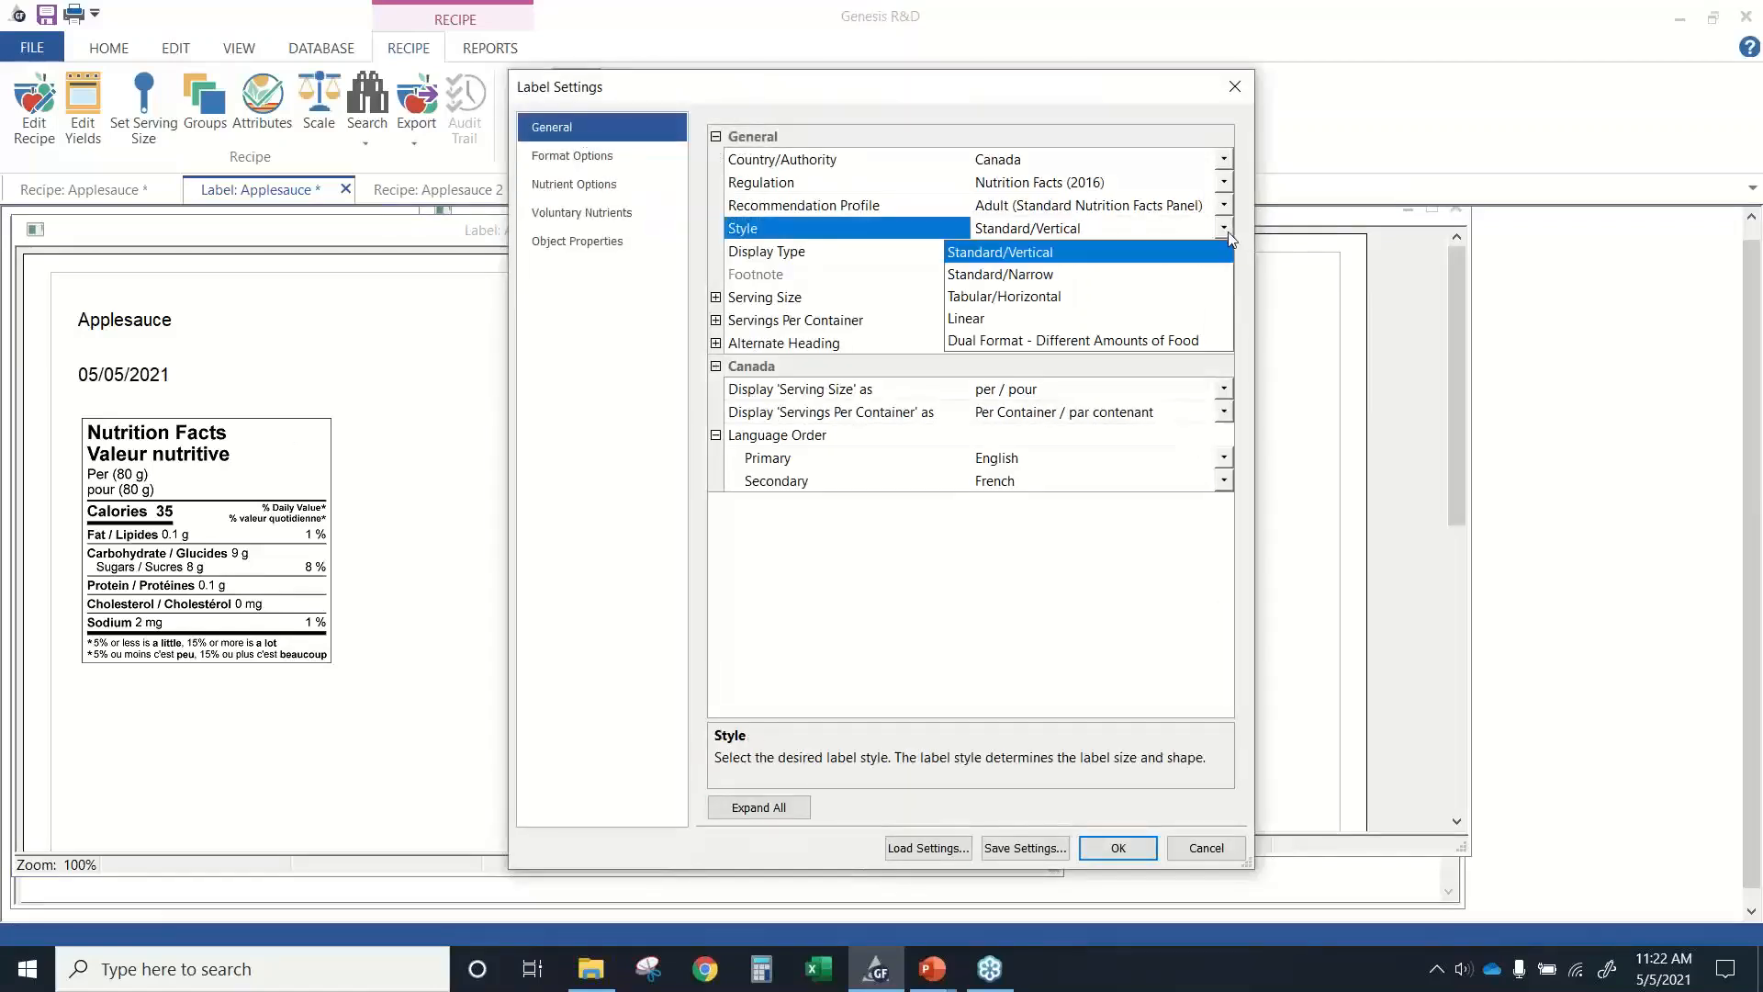
left_click(969, 298)
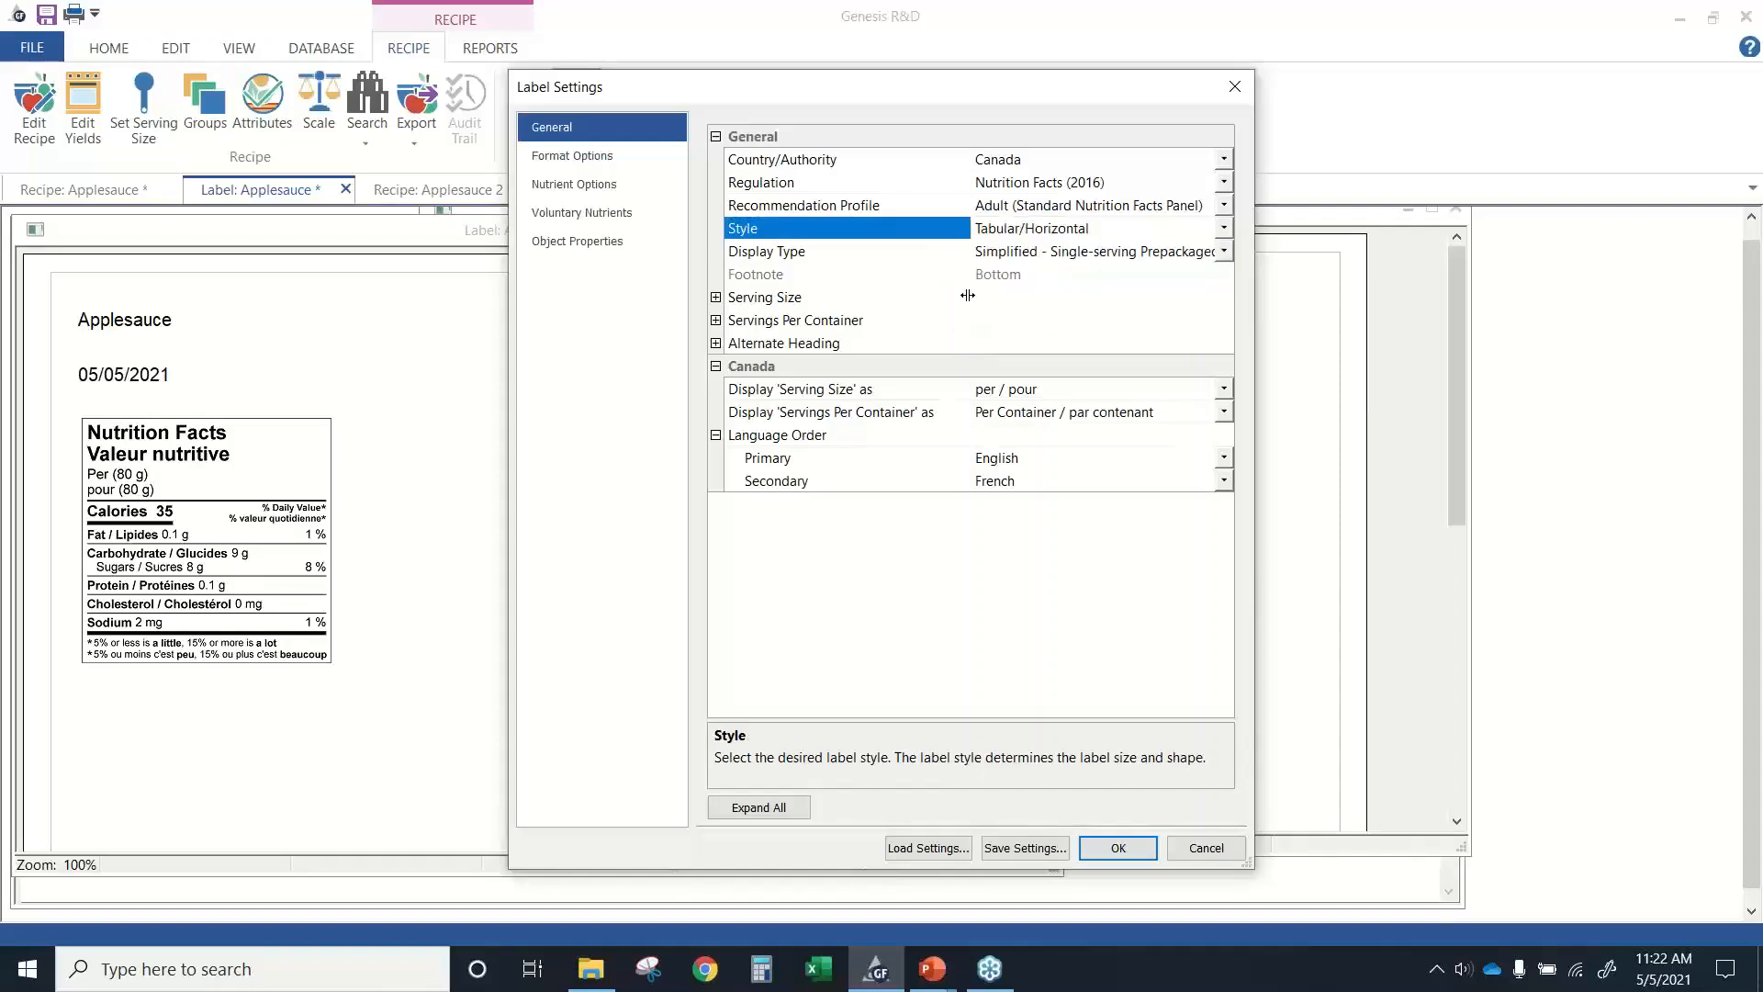
left_click(1118, 847)
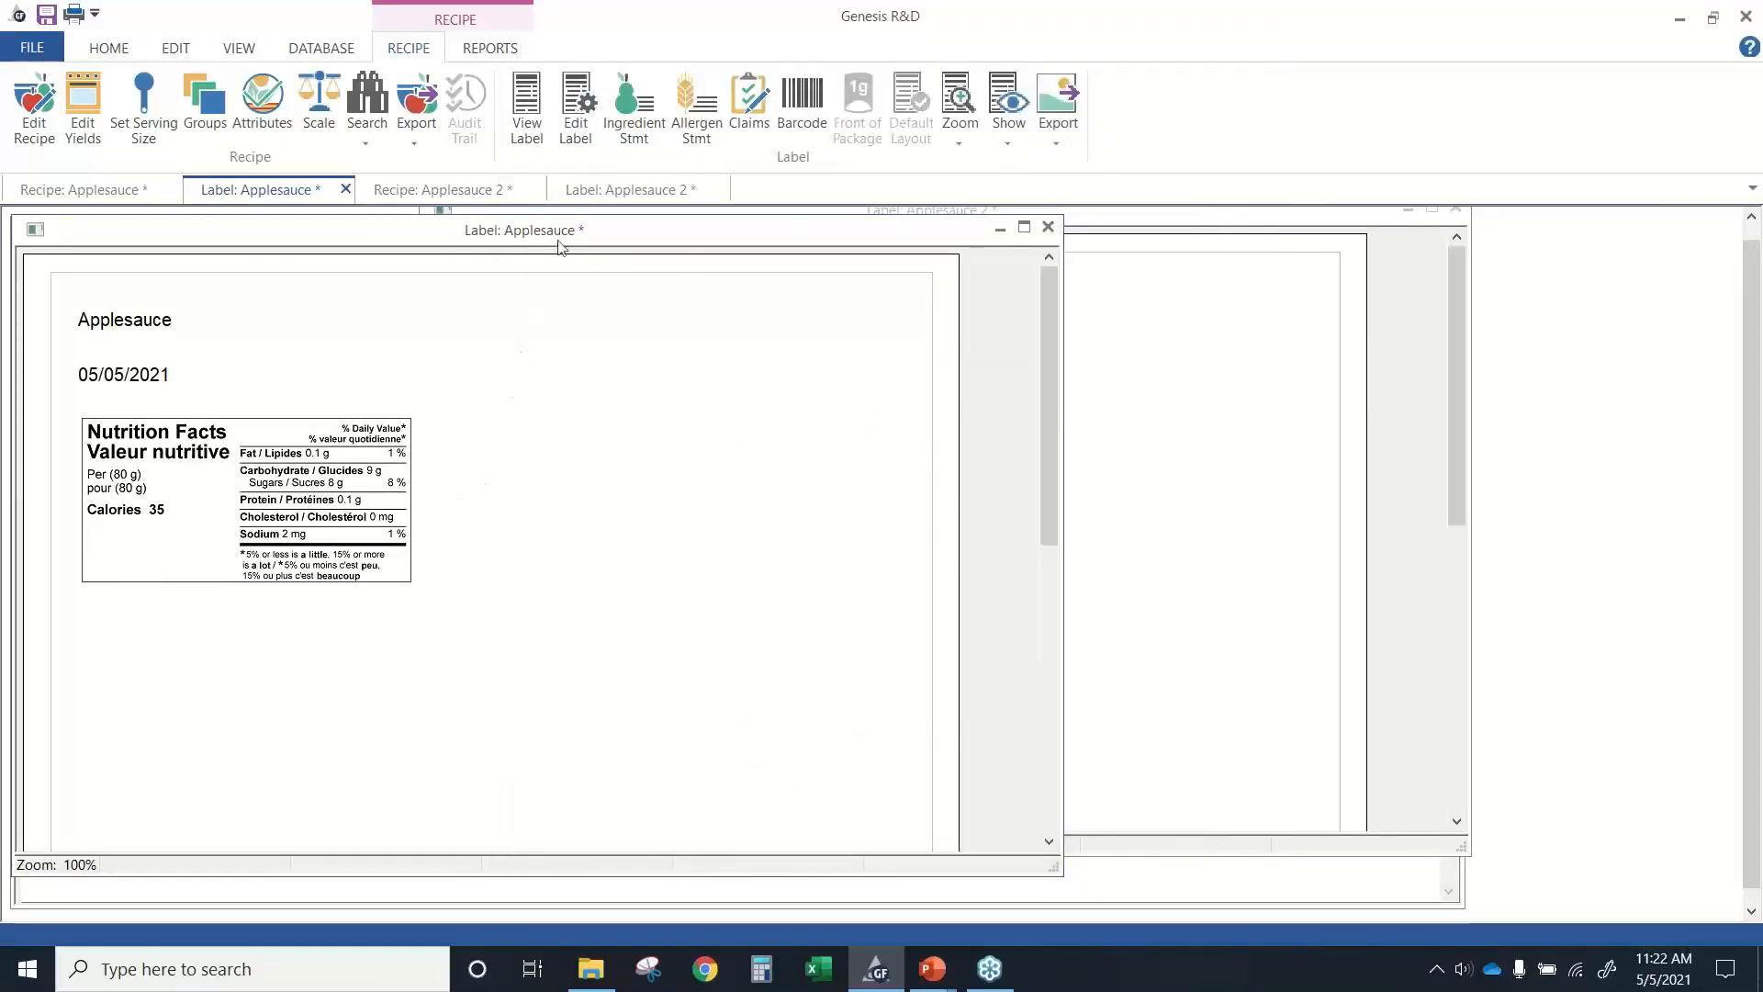
Change the Applesauce label's style to Linear and apply the settings.
left_click(579, 137)
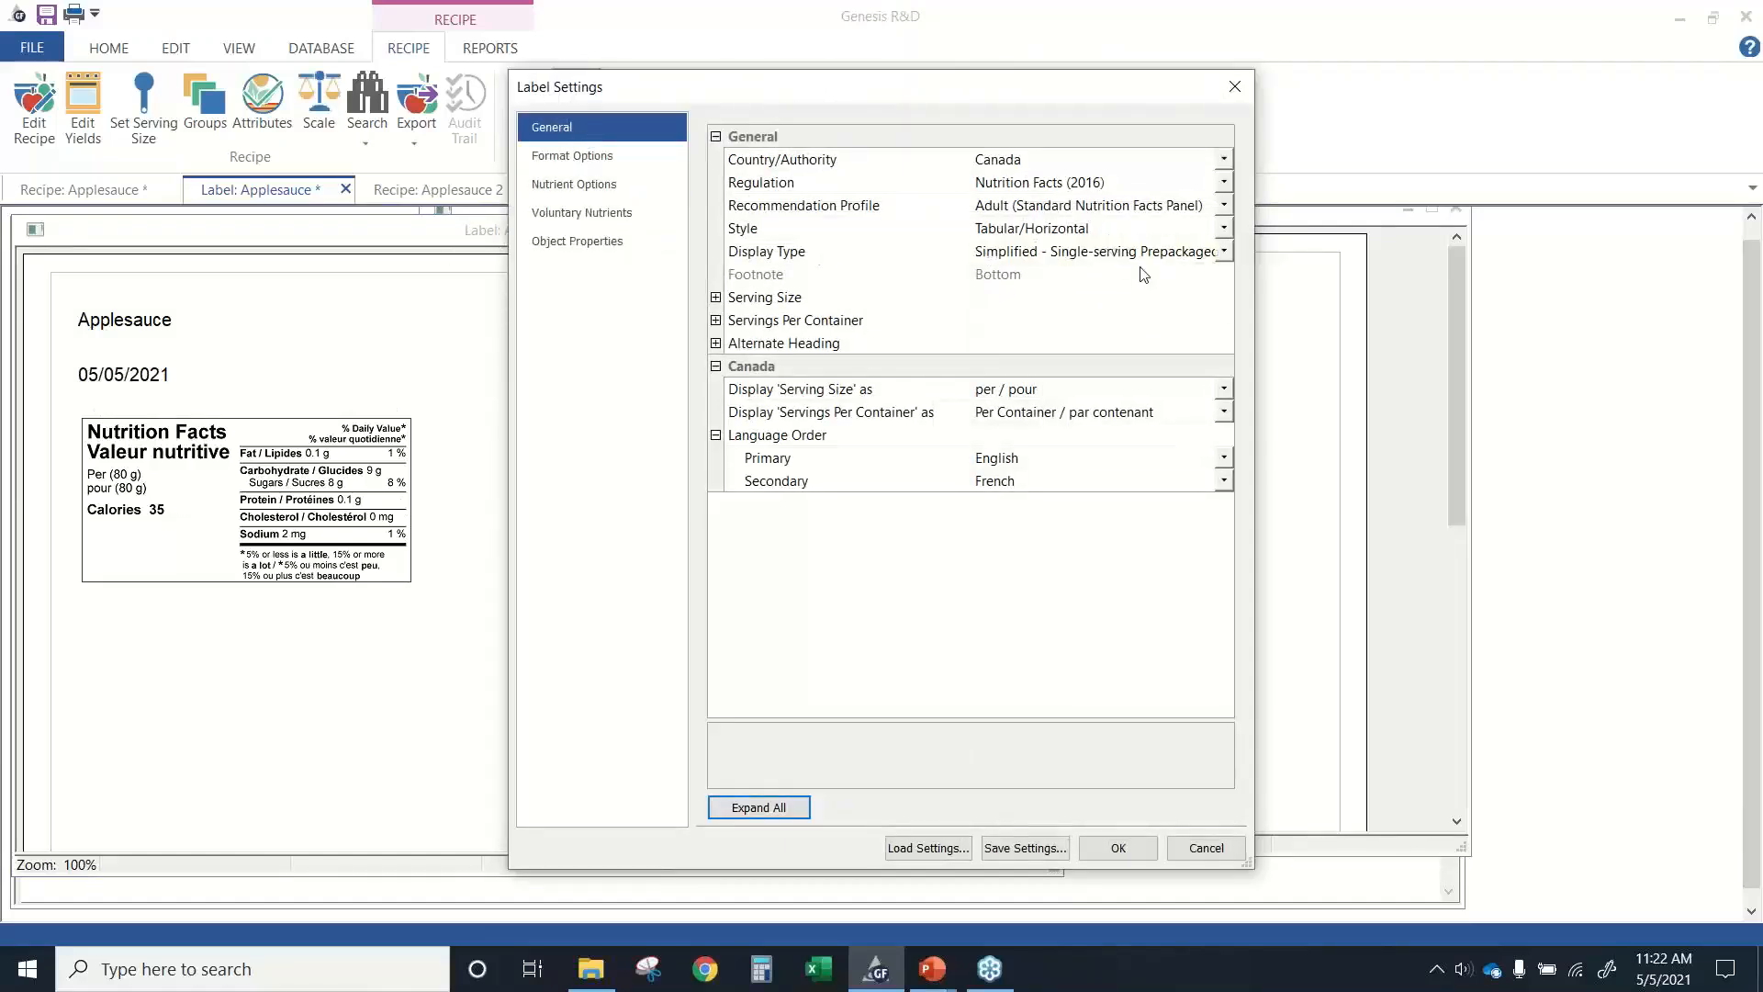
left_click(1224, 228)
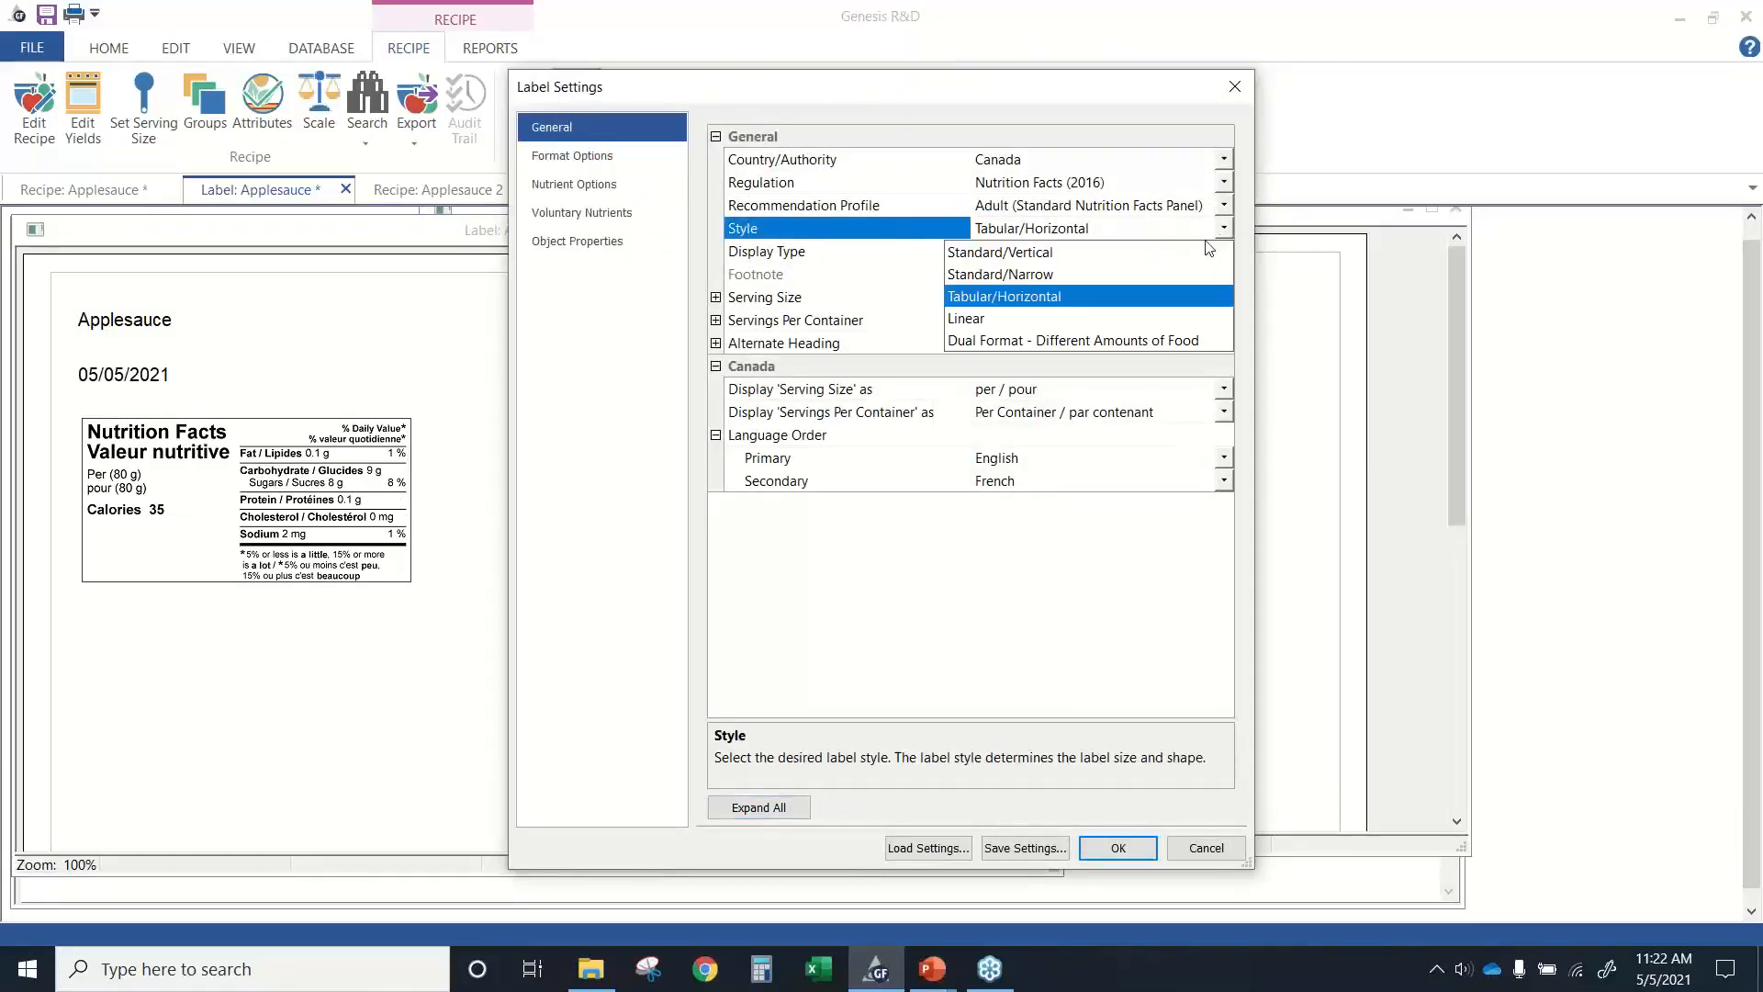
left_click(1010, 318)
left_click(1094, 851)
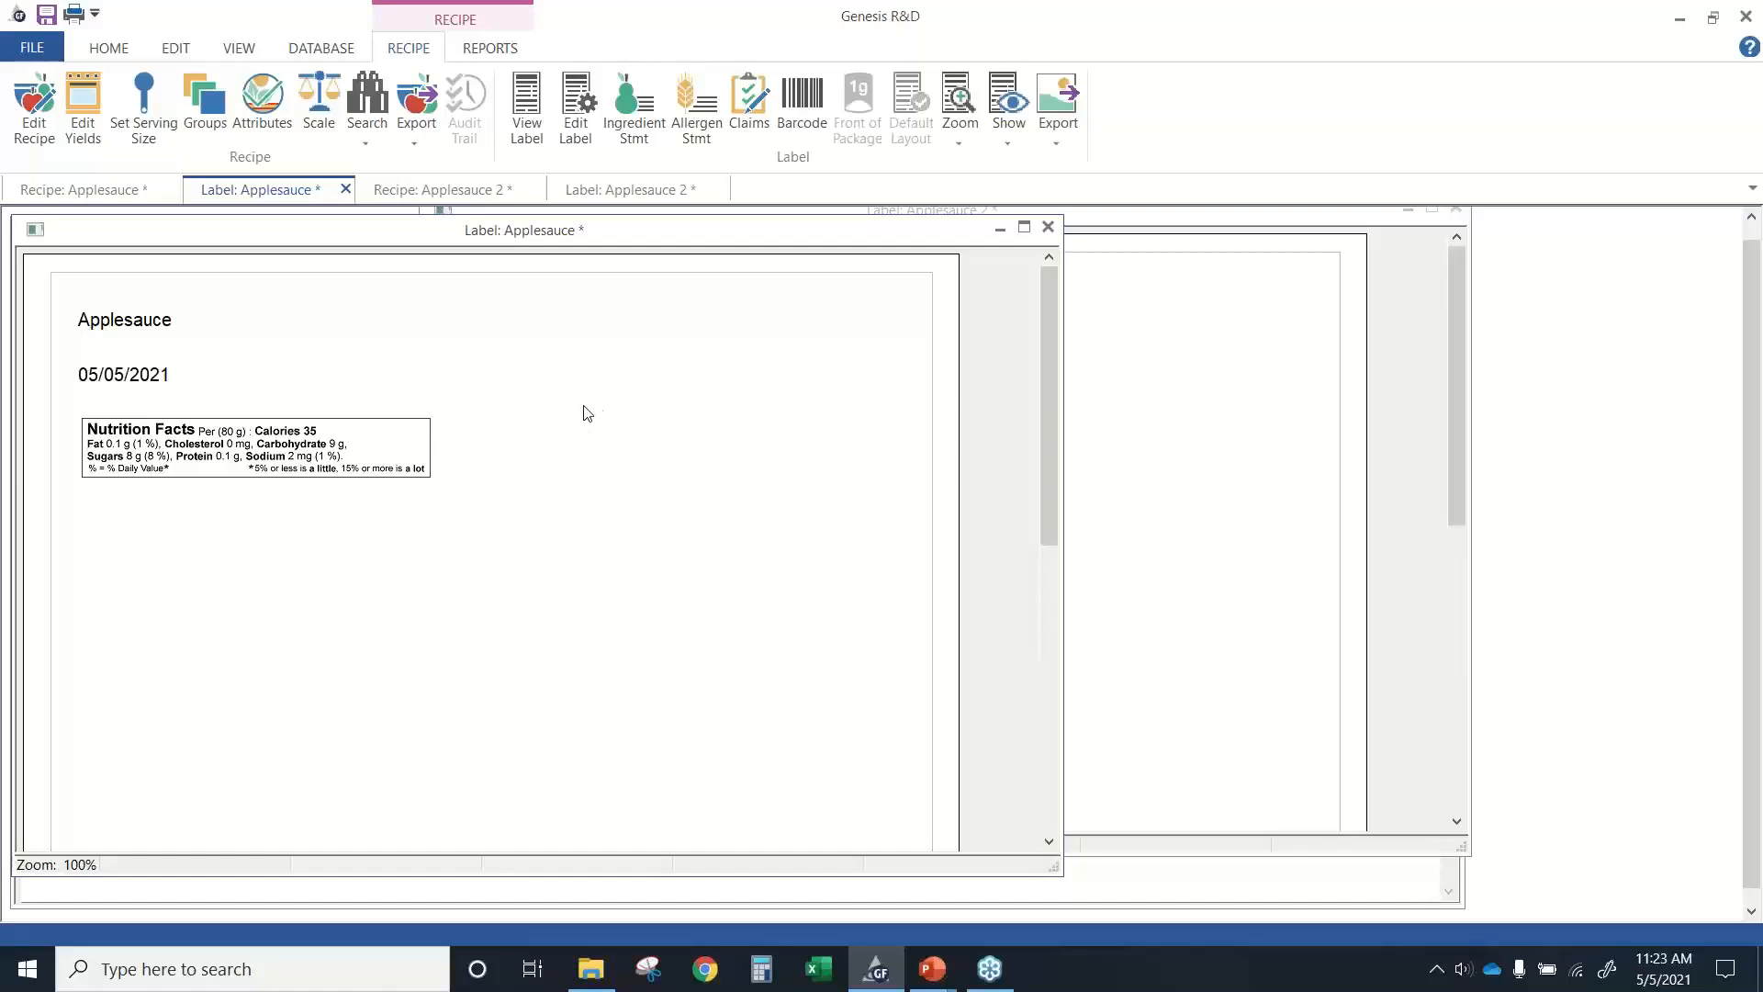
Inspect the Iron display option in the Applesauce label's nutrient options and close the settings without saving changes.
left_click(568, 130)
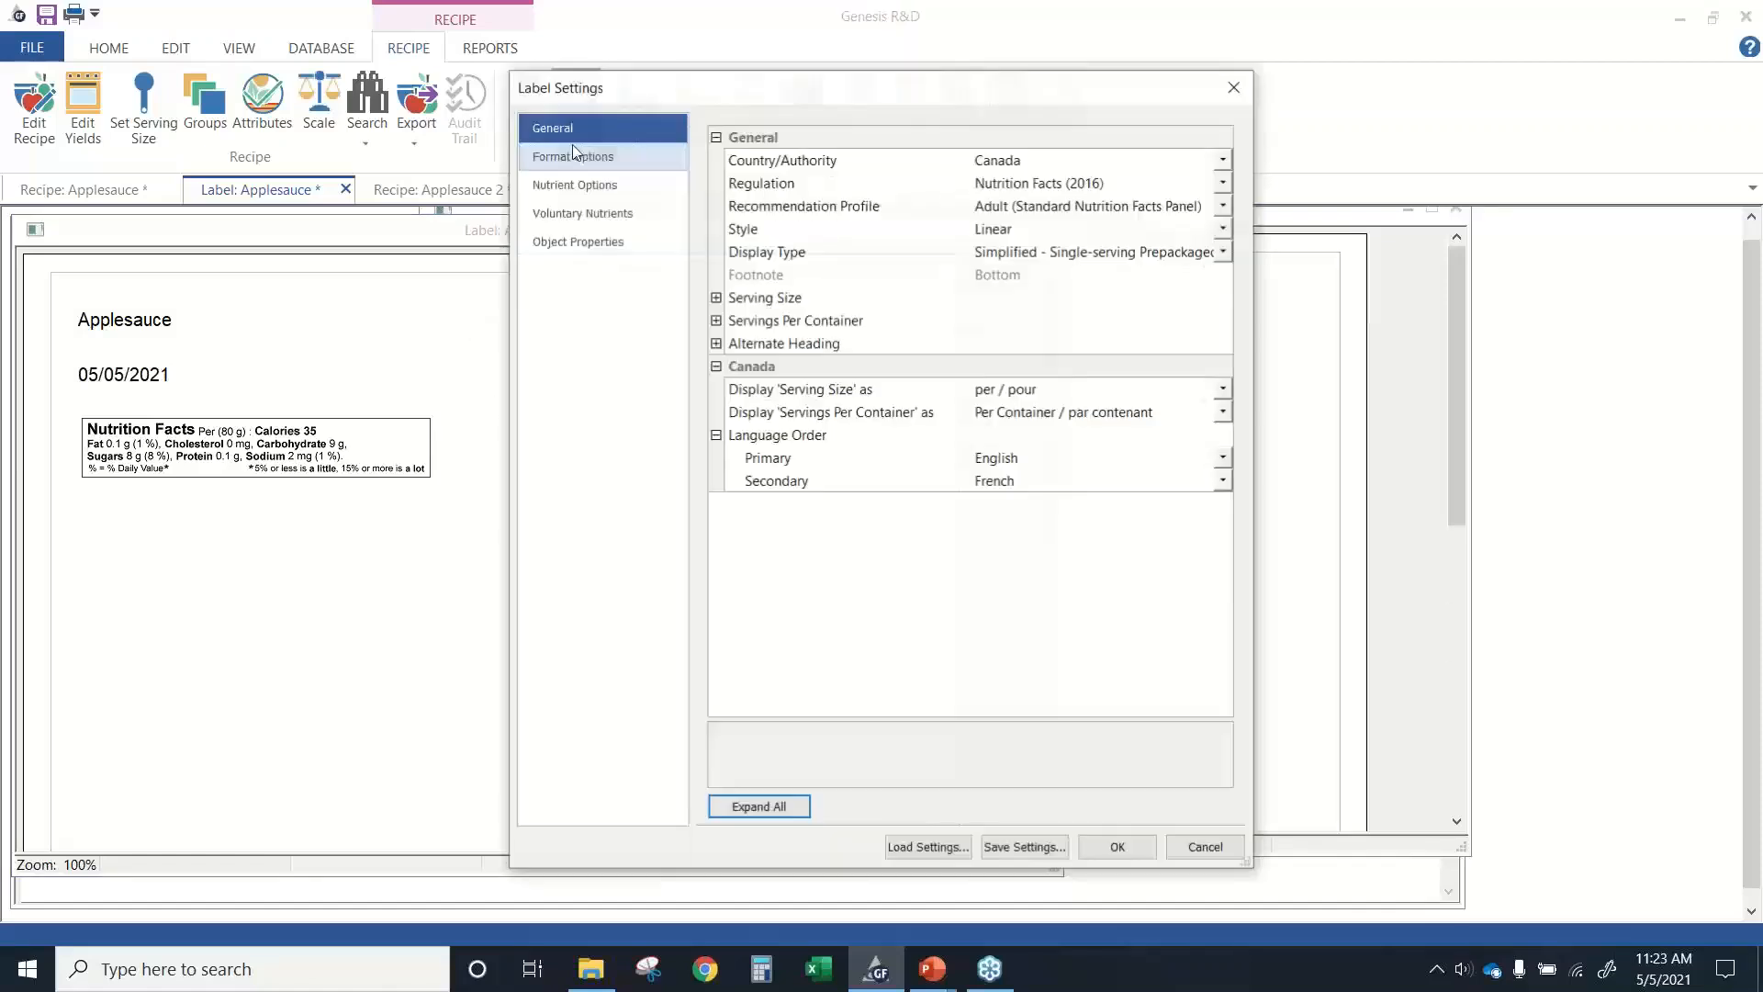
left_click(614, 186)
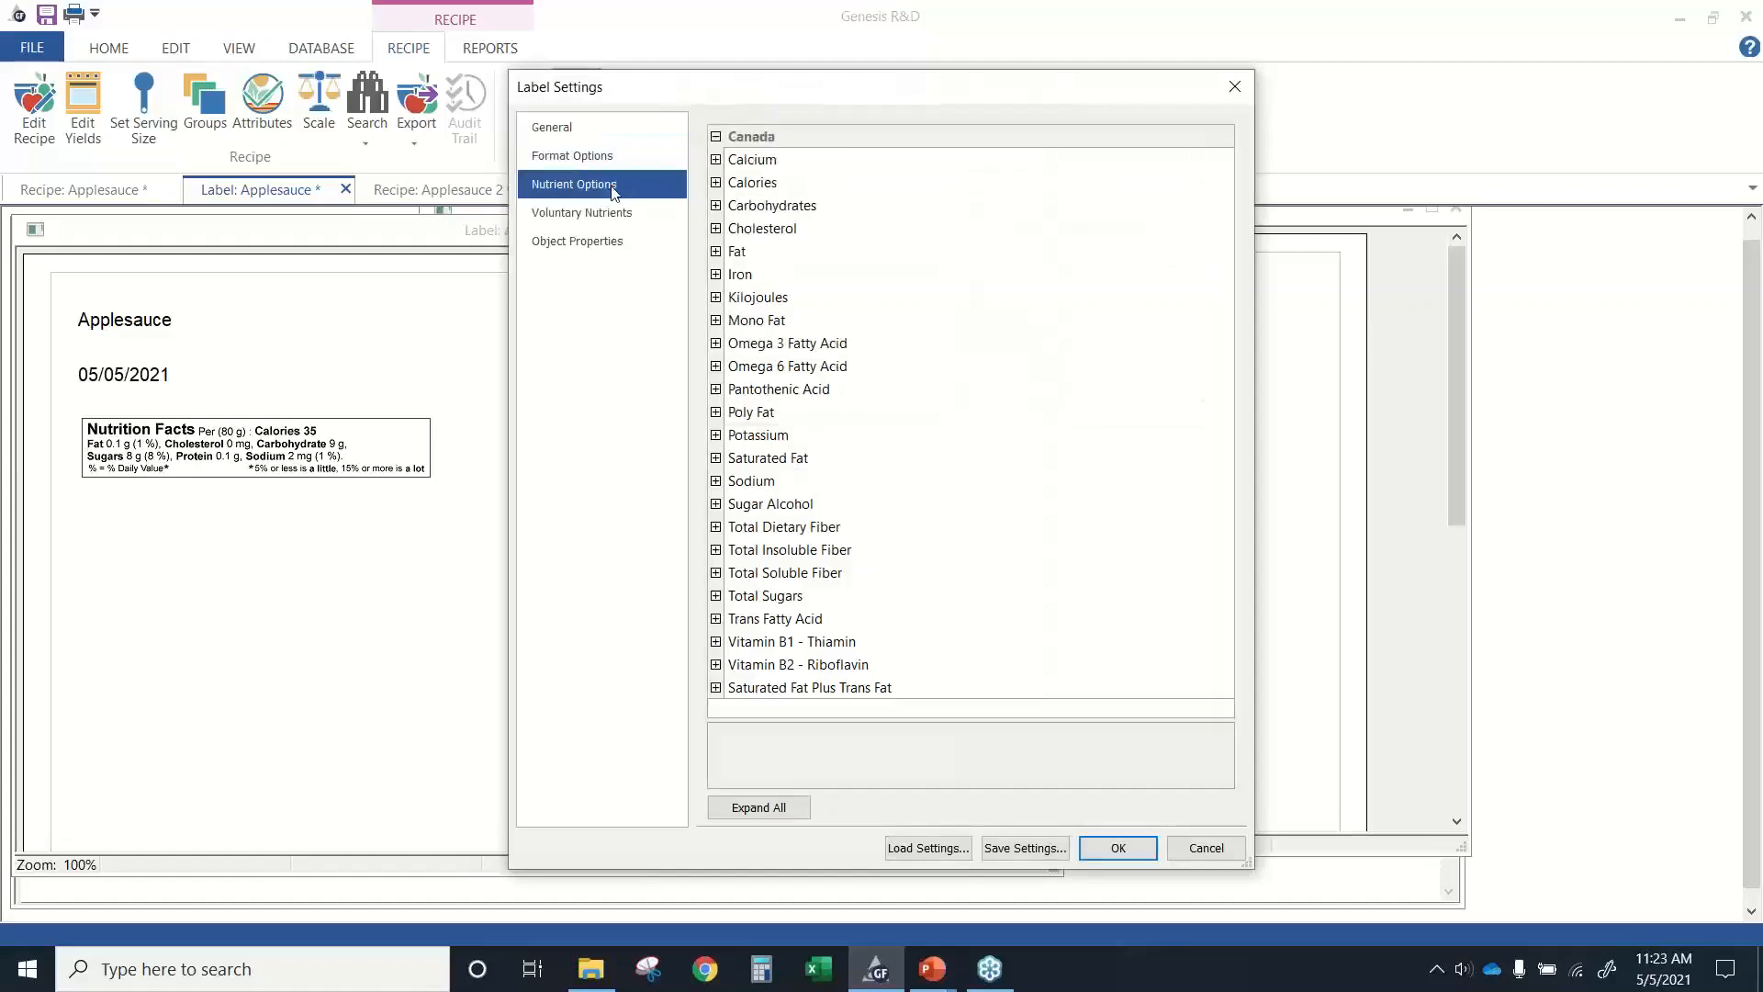
left_click(717, 275)
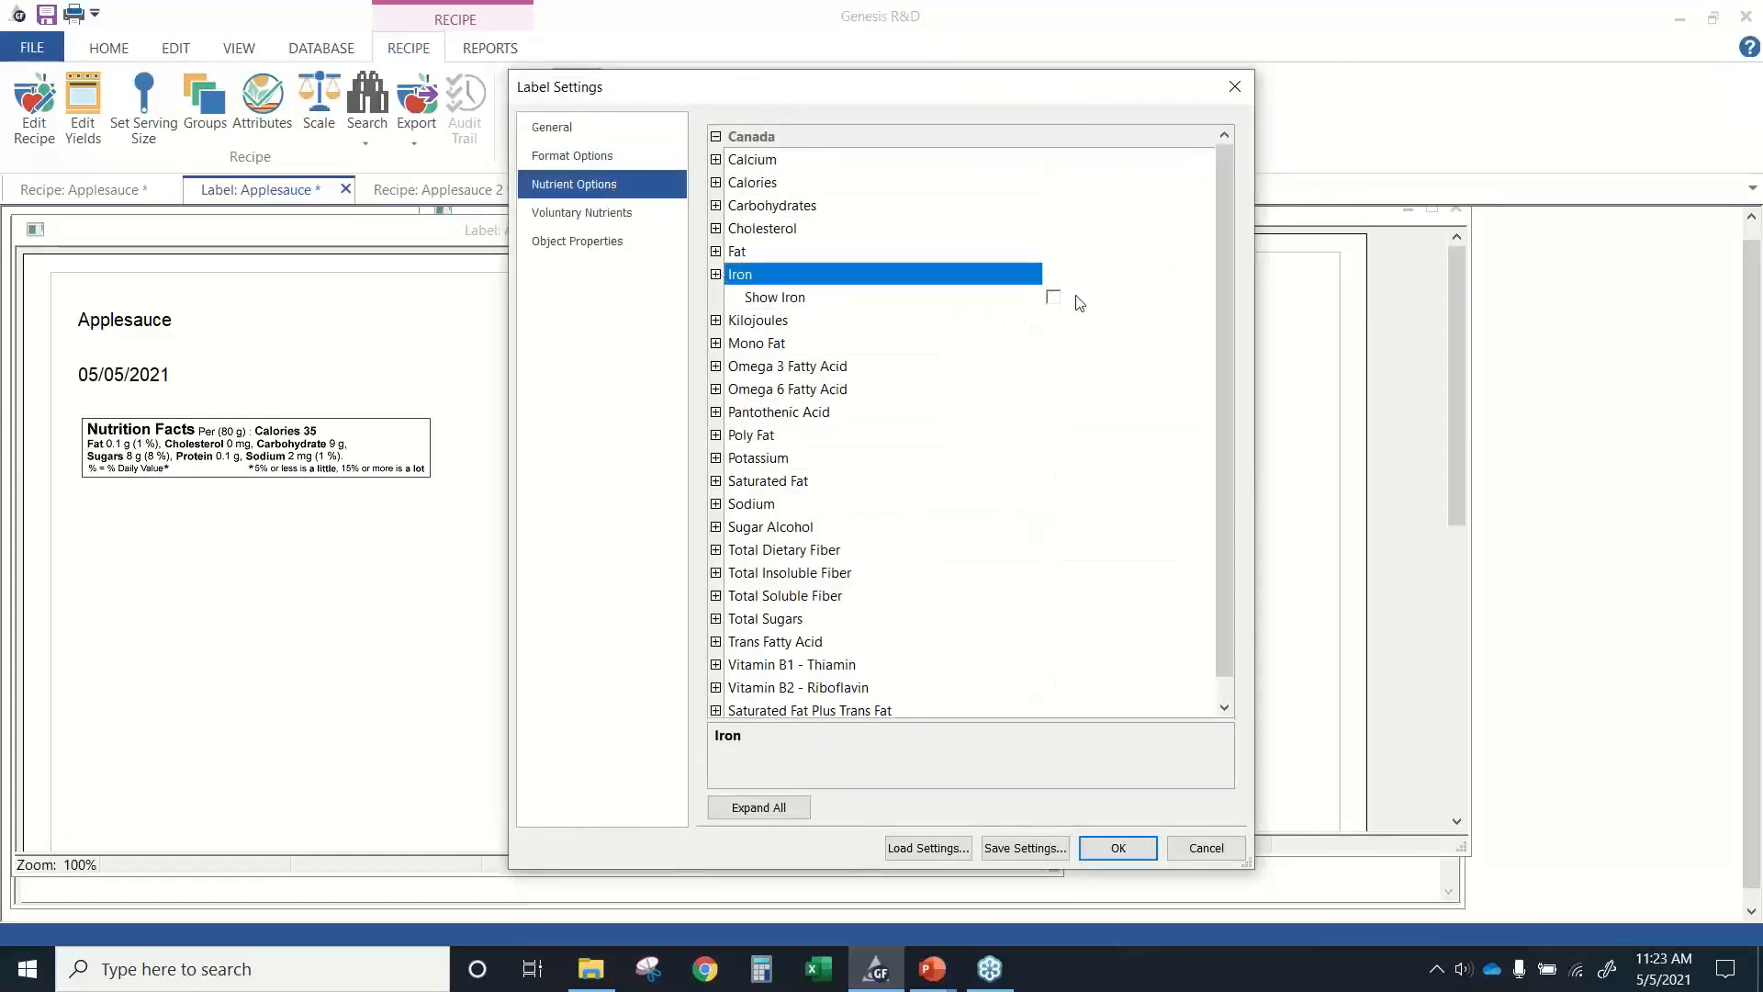
left_click(1199, 850)
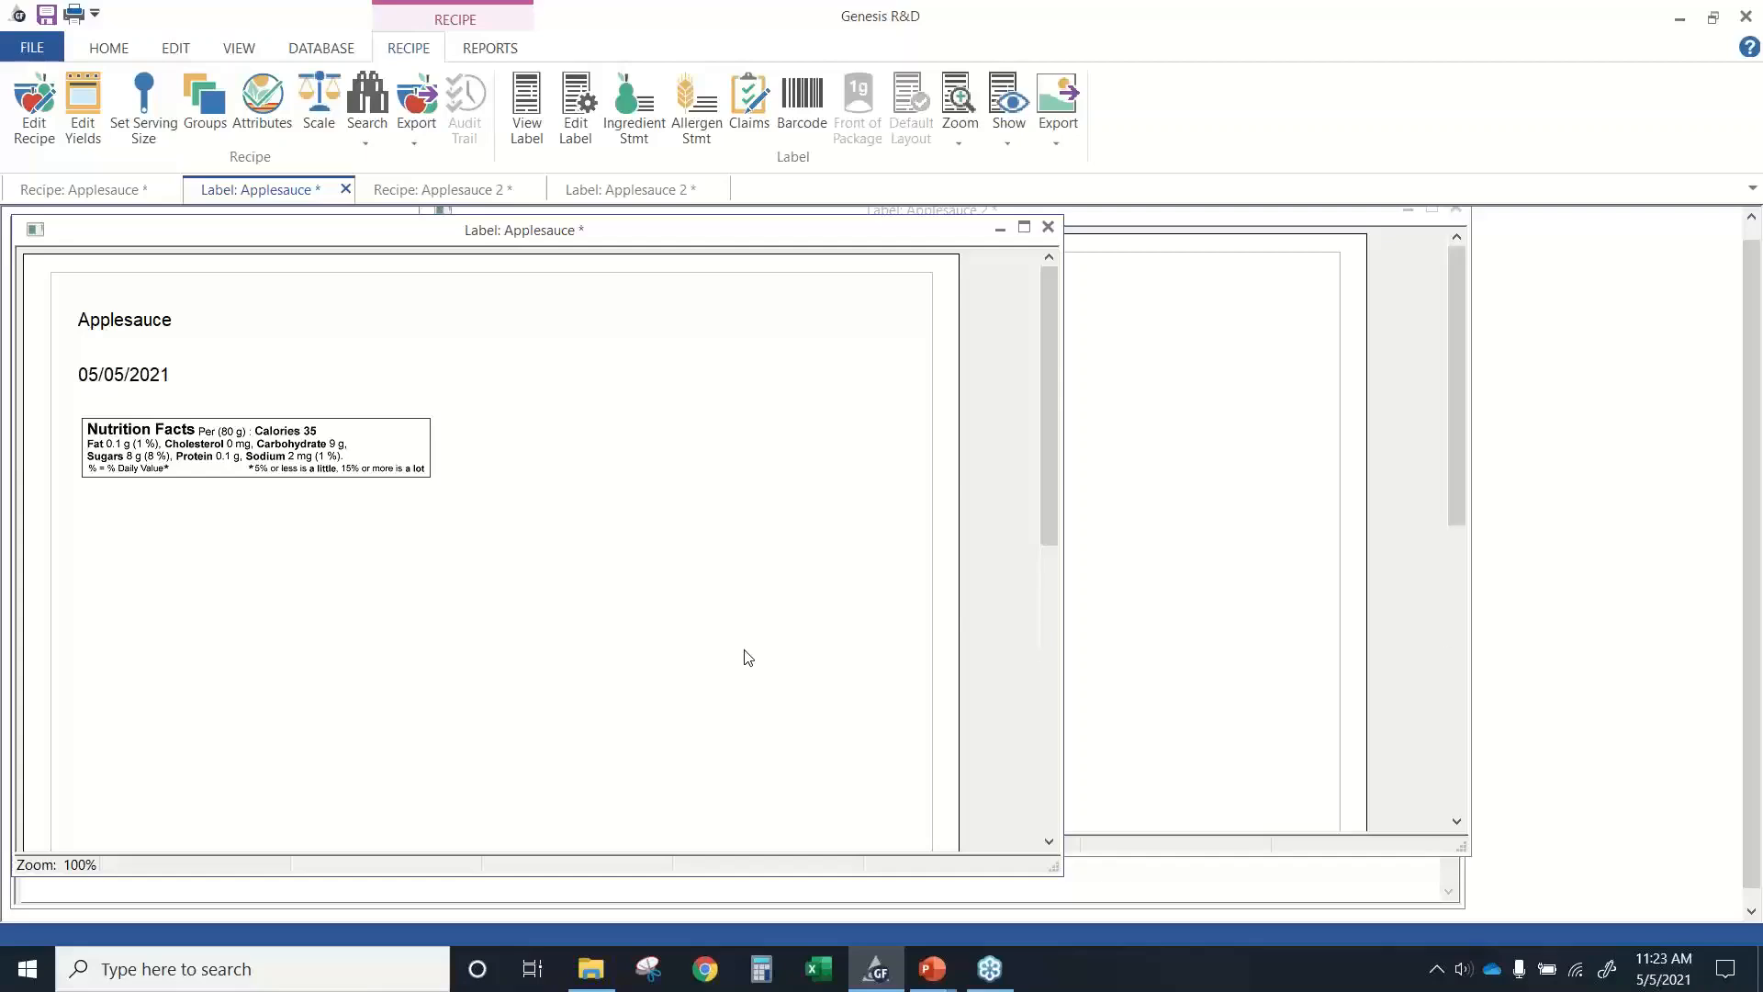
Switch to the PowerPoint slide show at the Genesis R&D API slide.
key("alt+Tab")
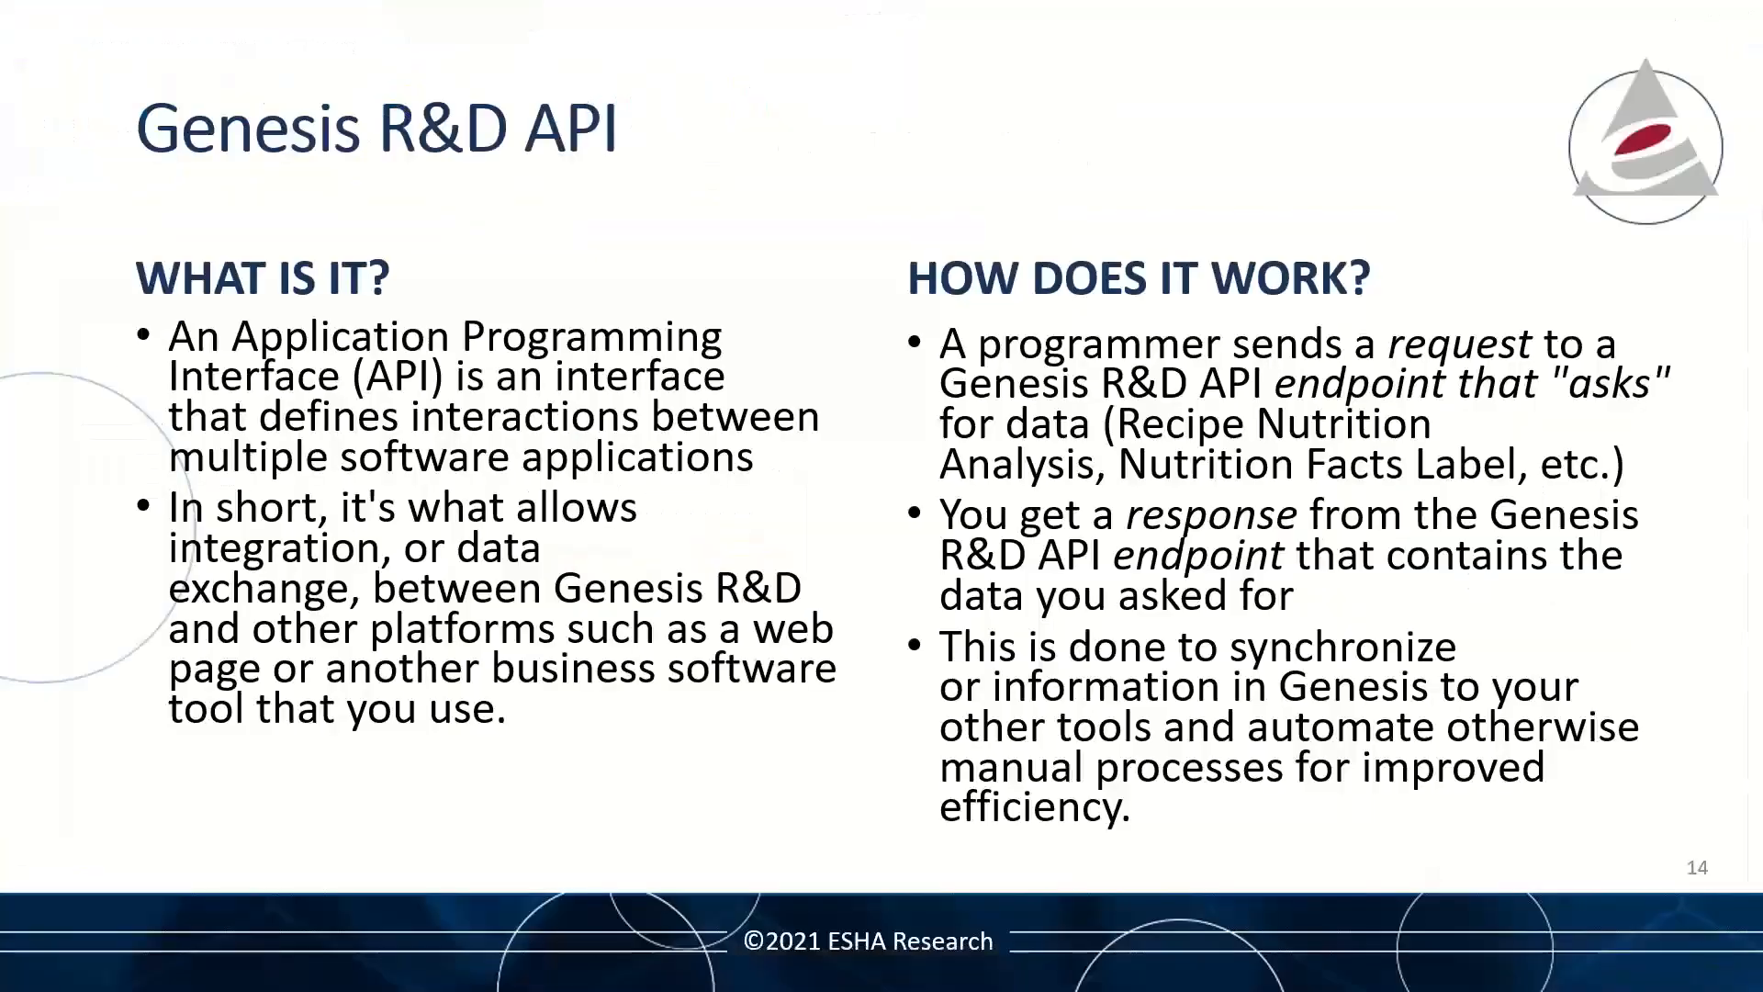
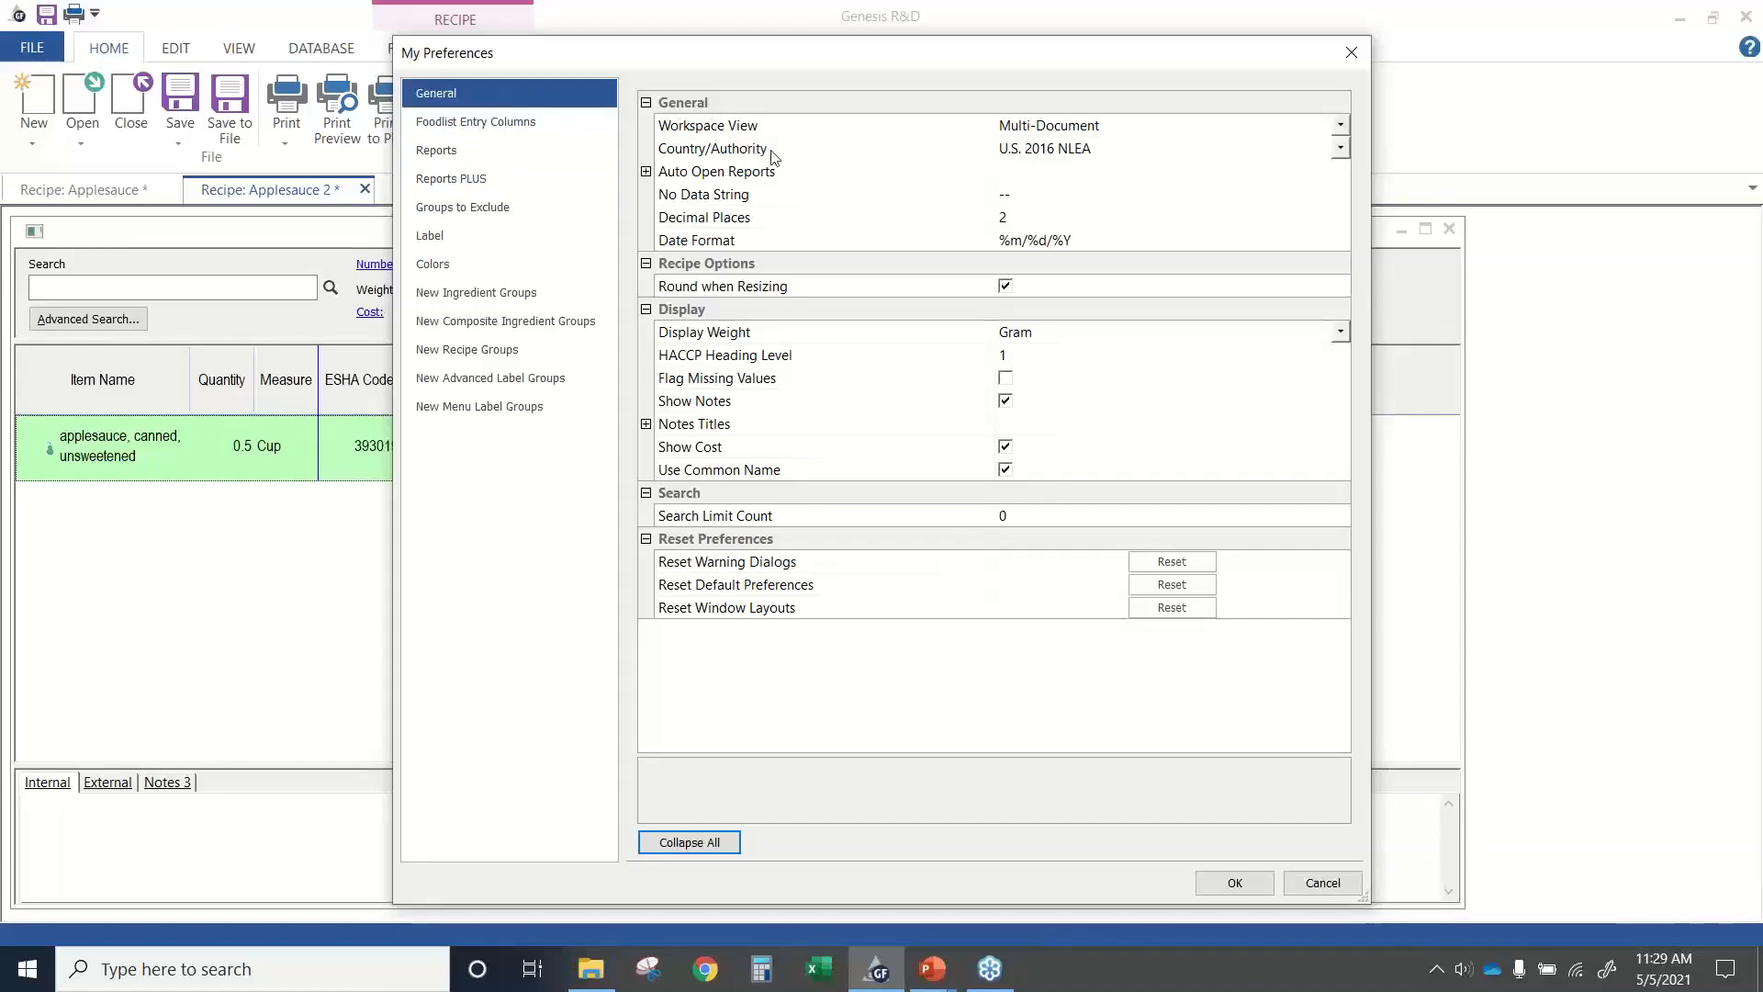
Choose Canada 2016 as the Country/Authority in the general preferences, and close the preferences without saving.
left_click(1340, 150)
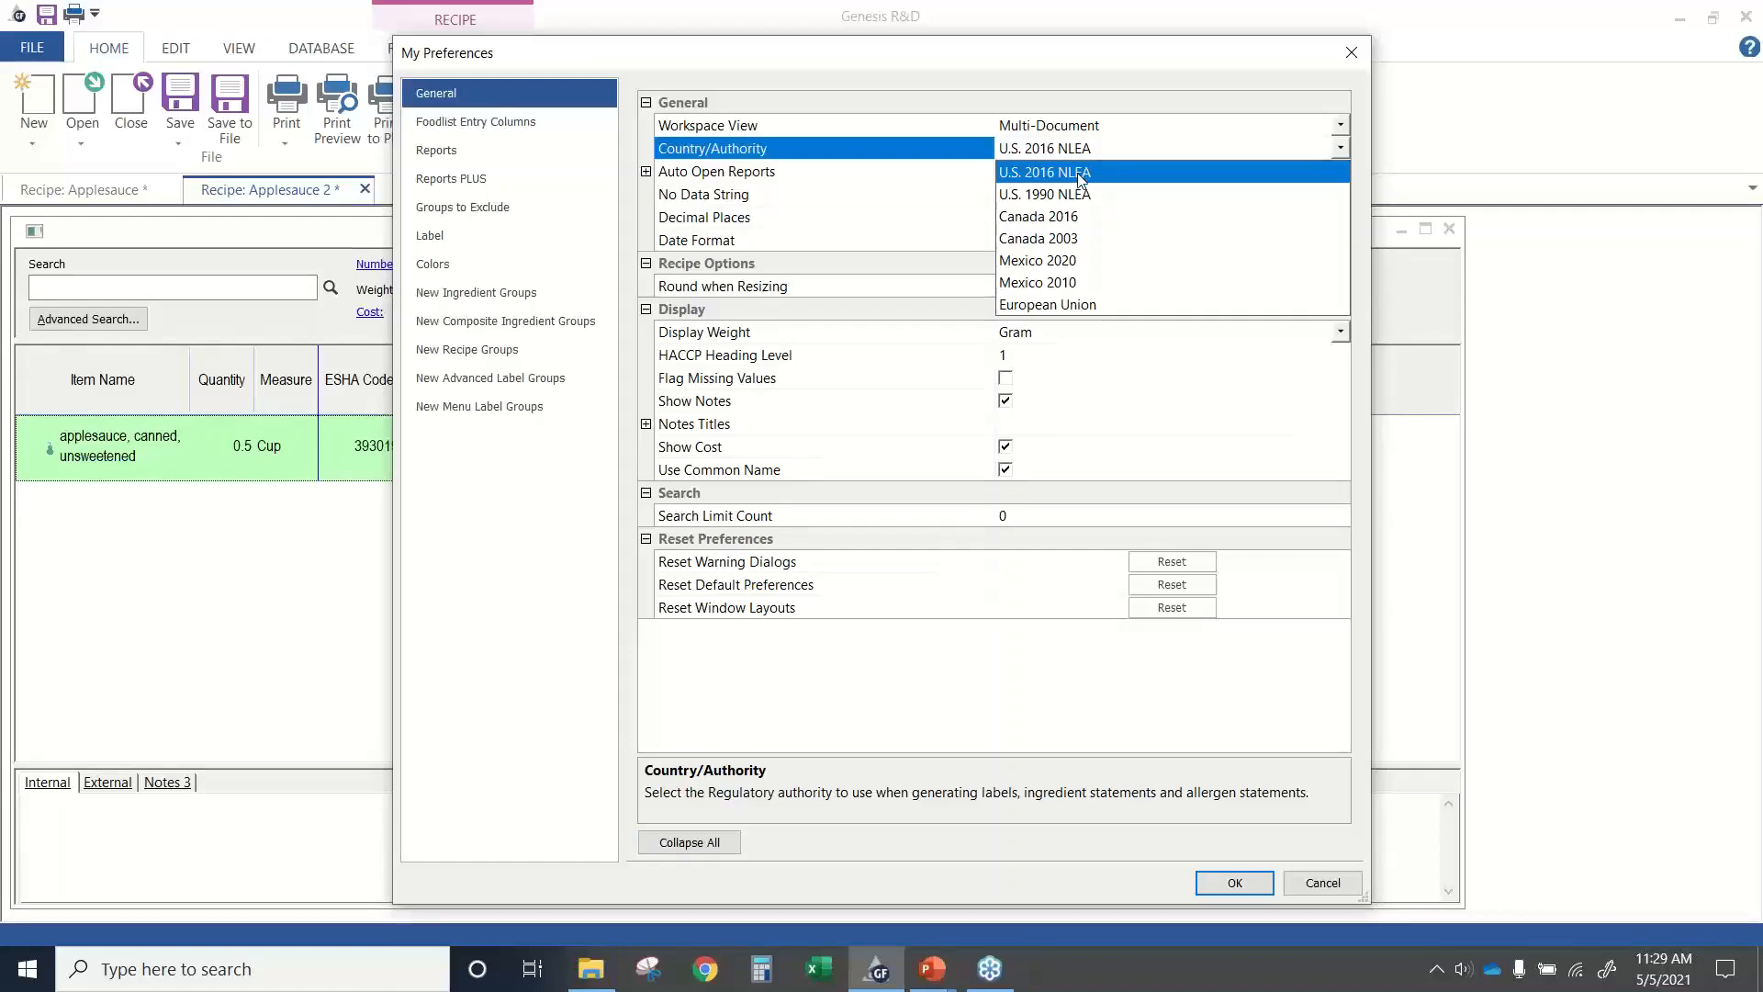
left_click(1047, 218)
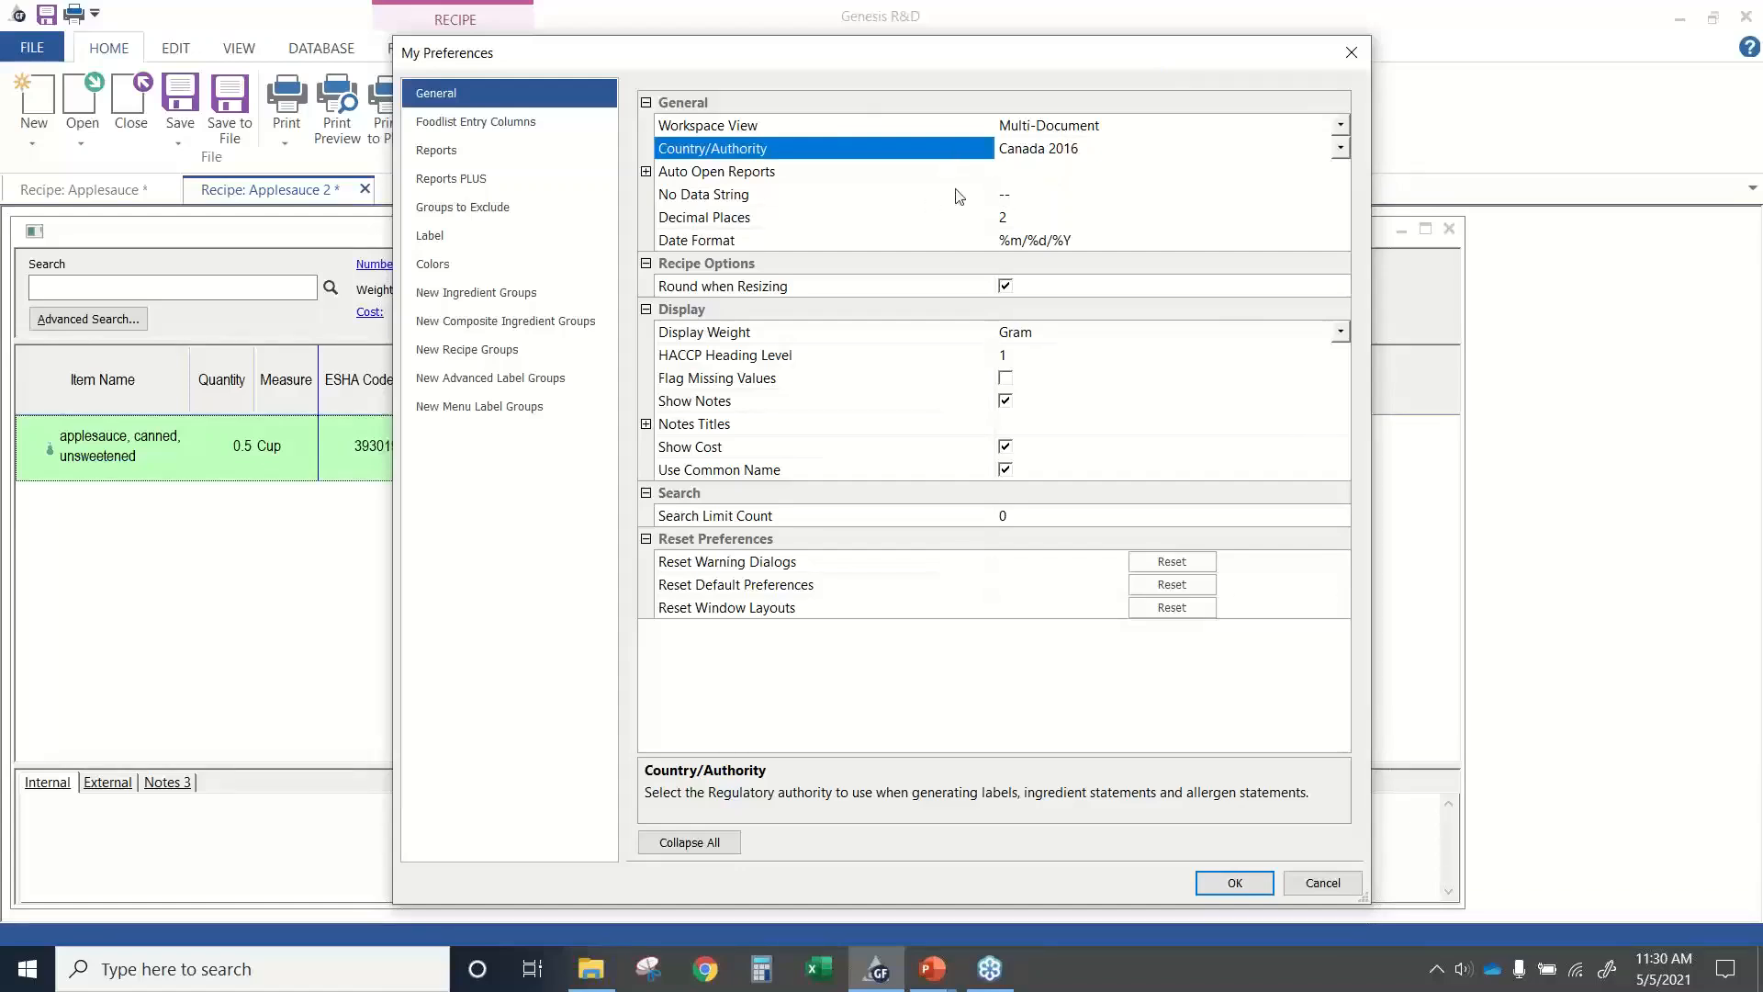
left_click(1323, 884)
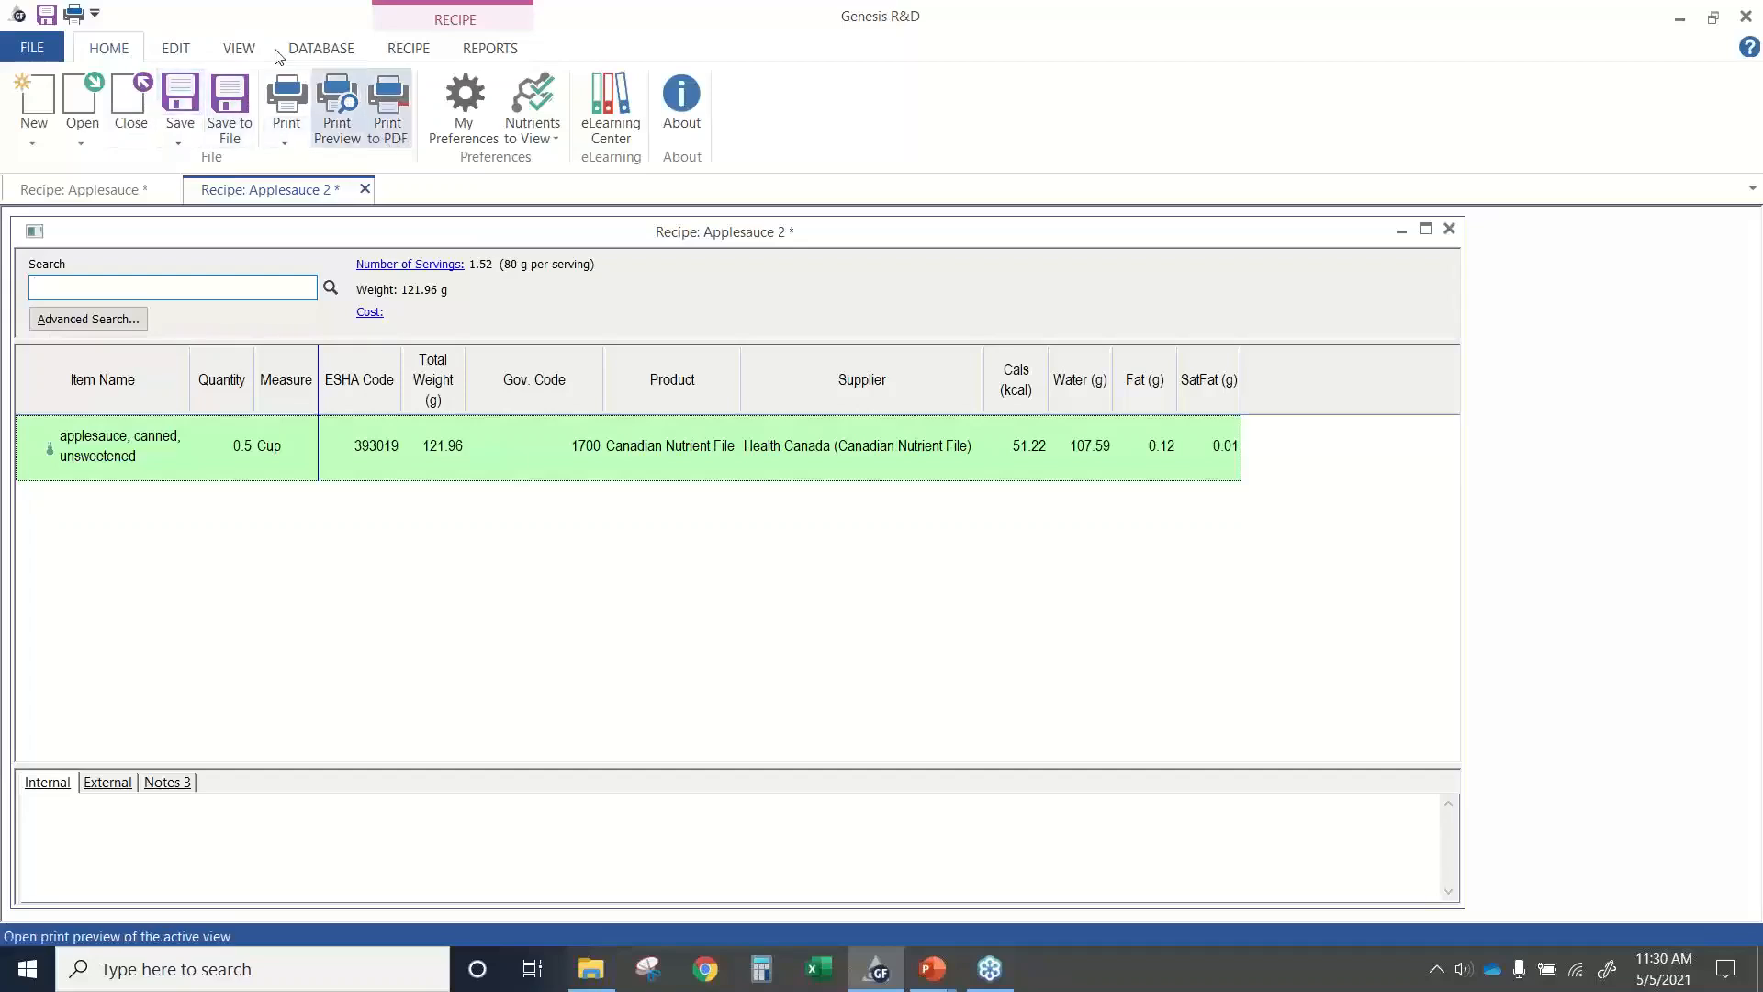
Review the Country/Authority choices in the Applesauce 2 recipe's label settings, keeping Canada, and close the settings without saving.
left_click(404, 51)
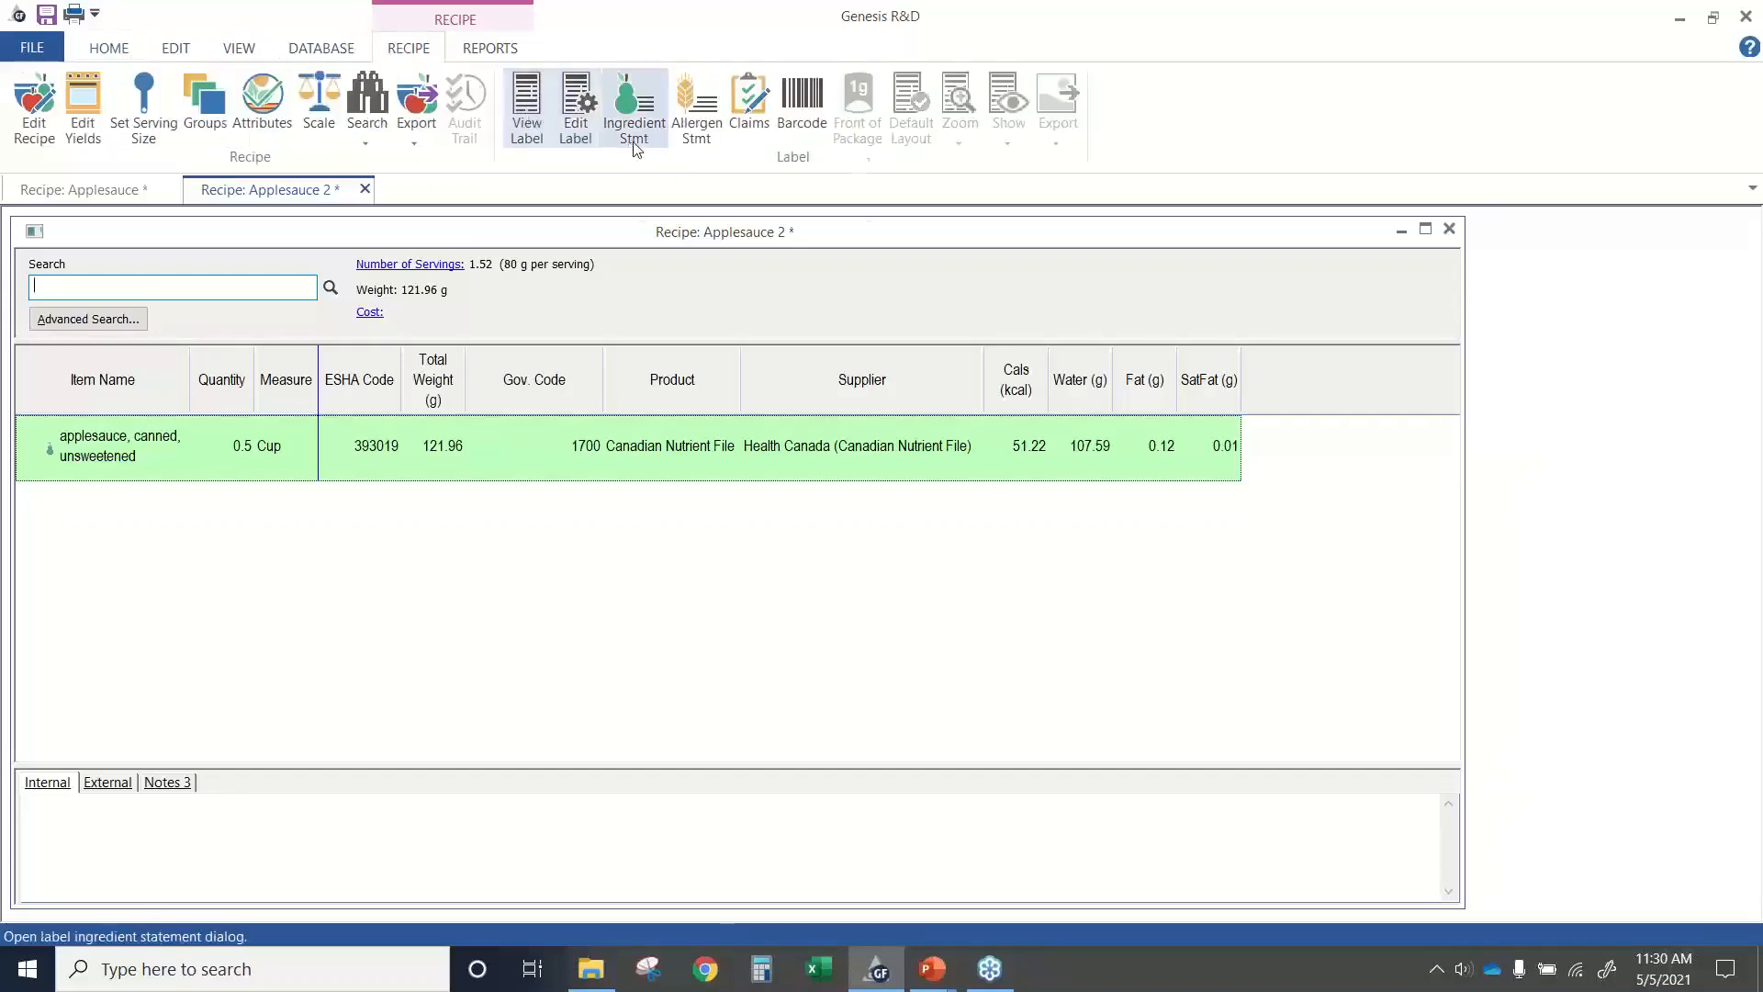
left_click(577, 115)
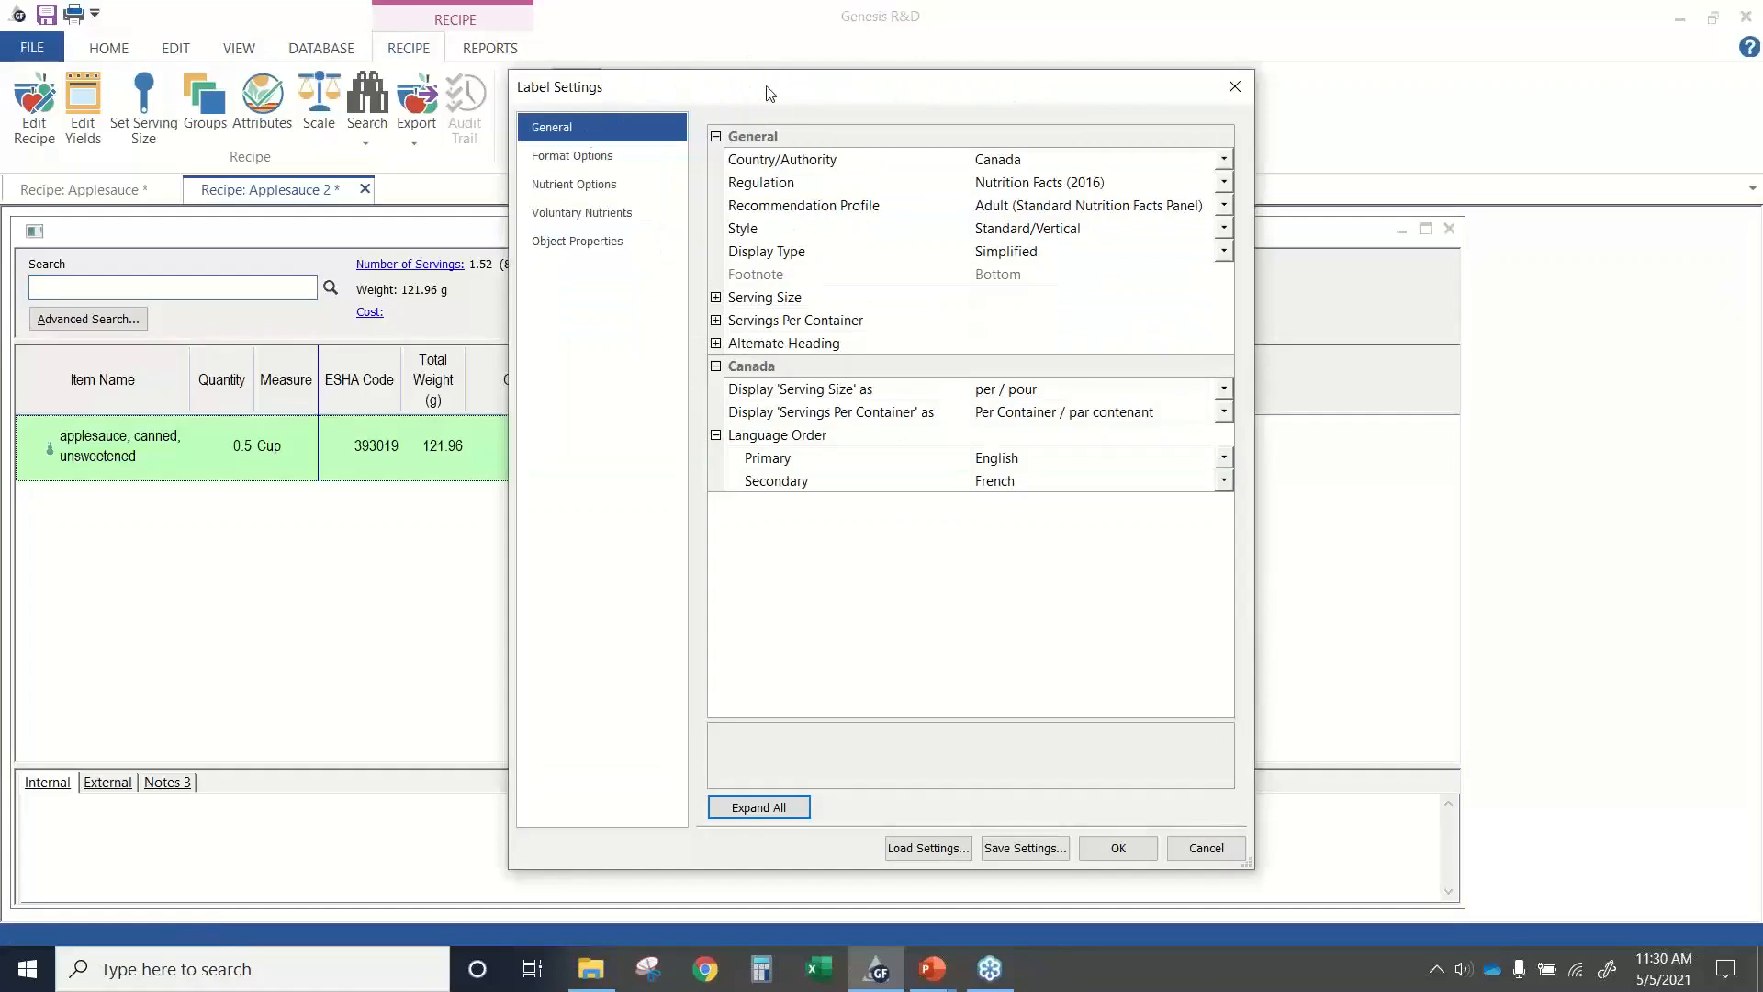
left_click_drag(767, 90, 661, 69)
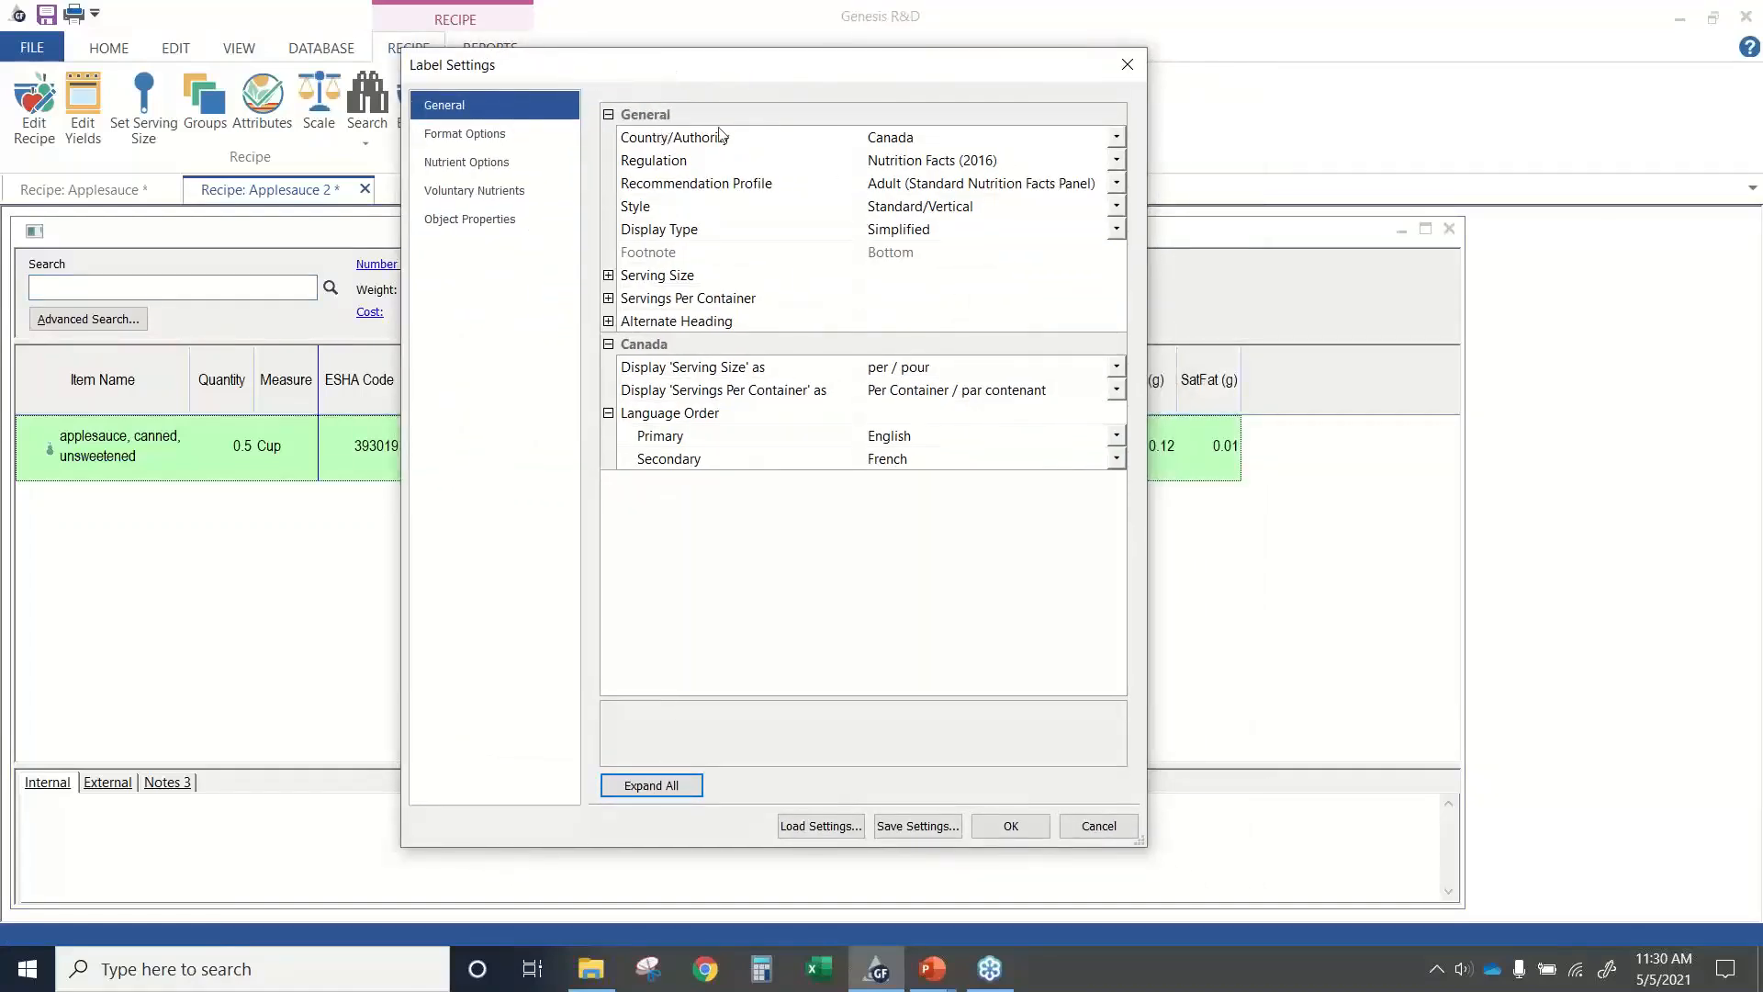
left_click(1117, 137)
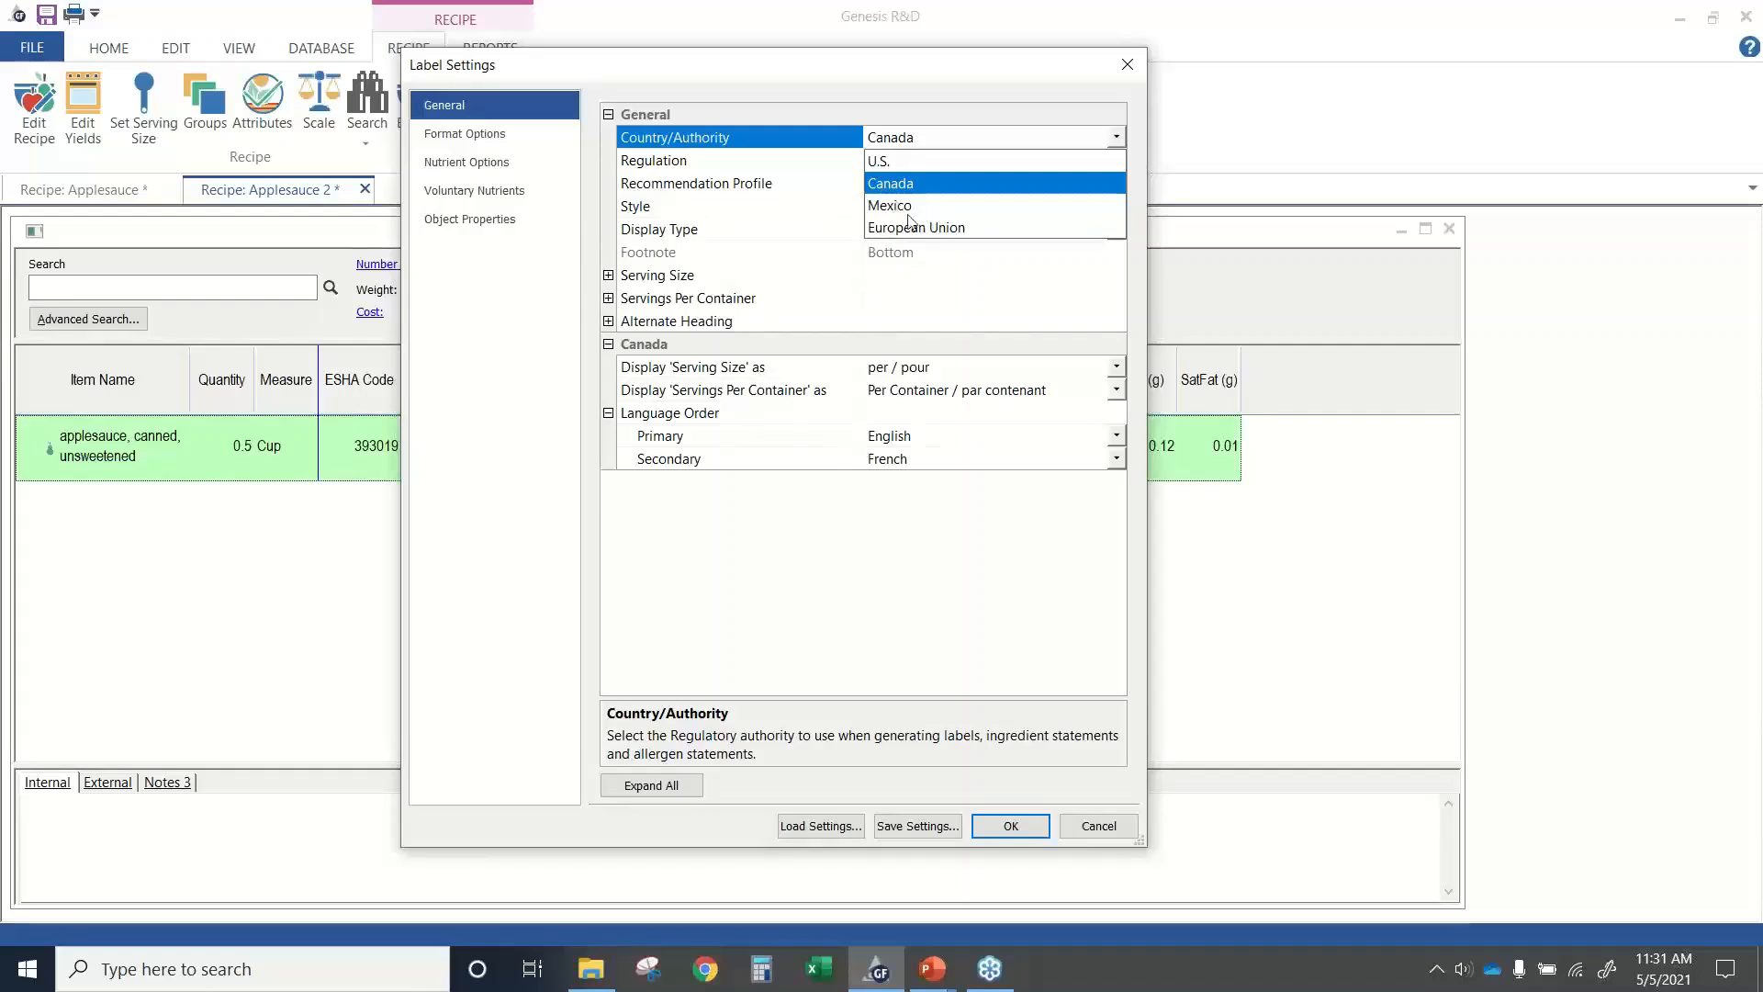
left_click(1006, 184)
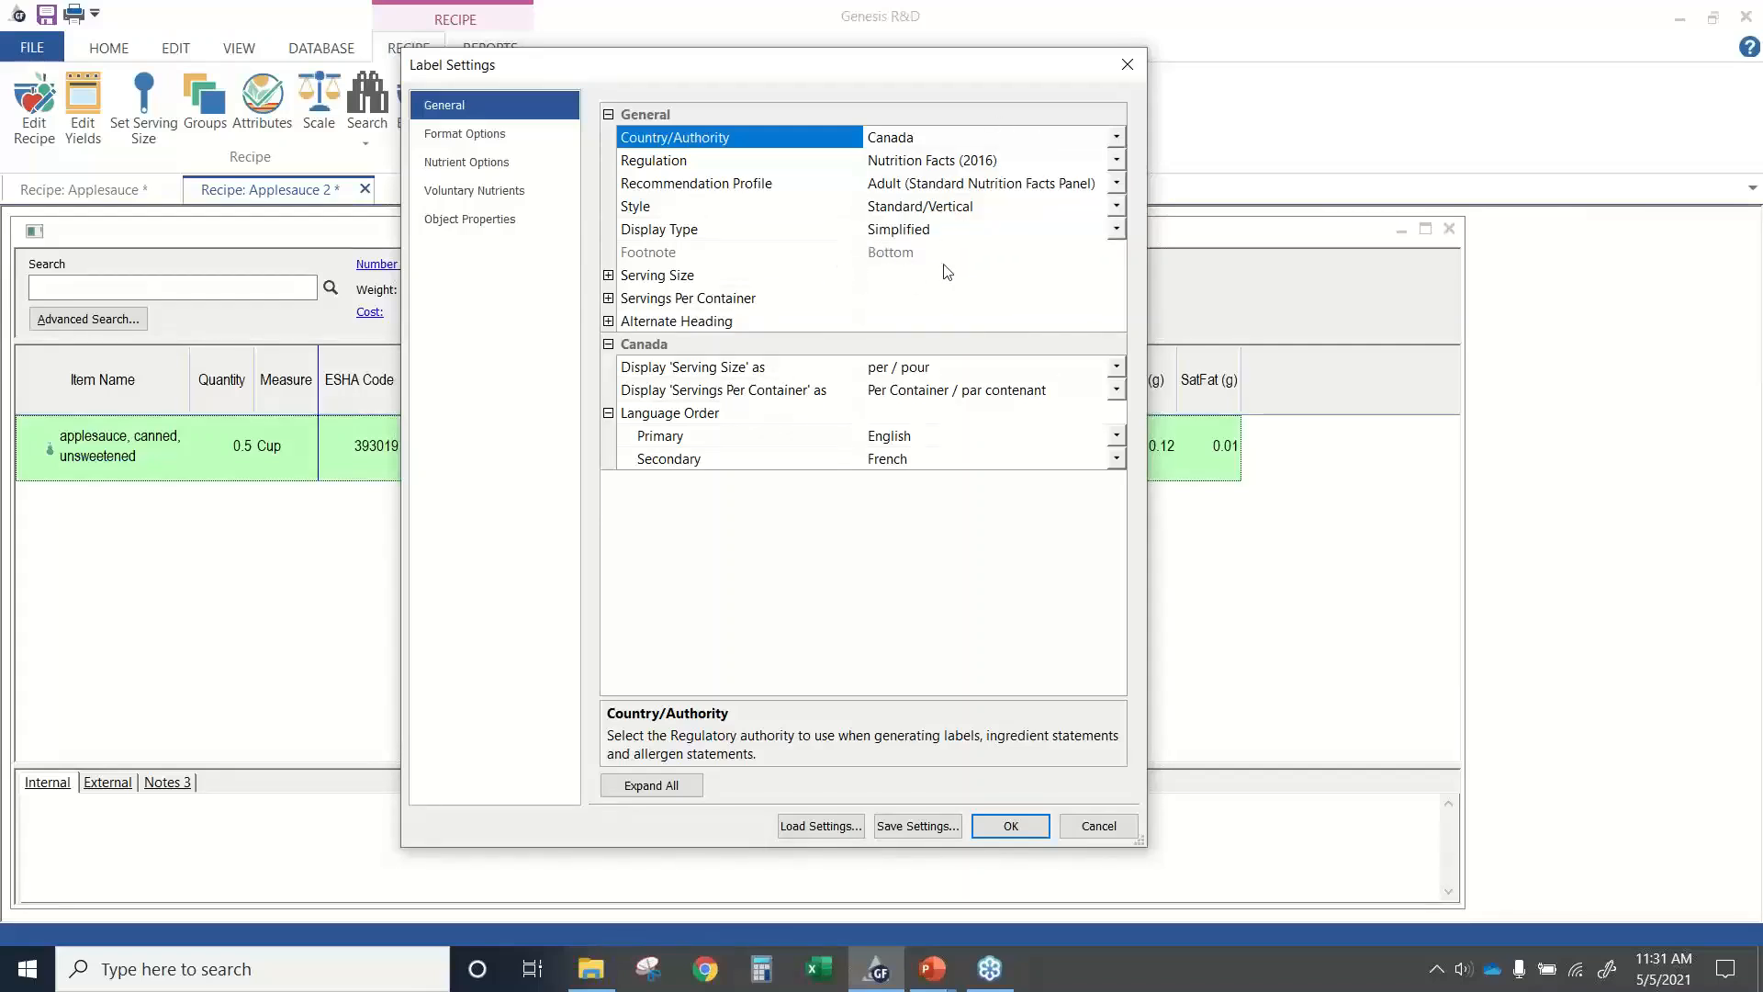
left_click(1117, 138)
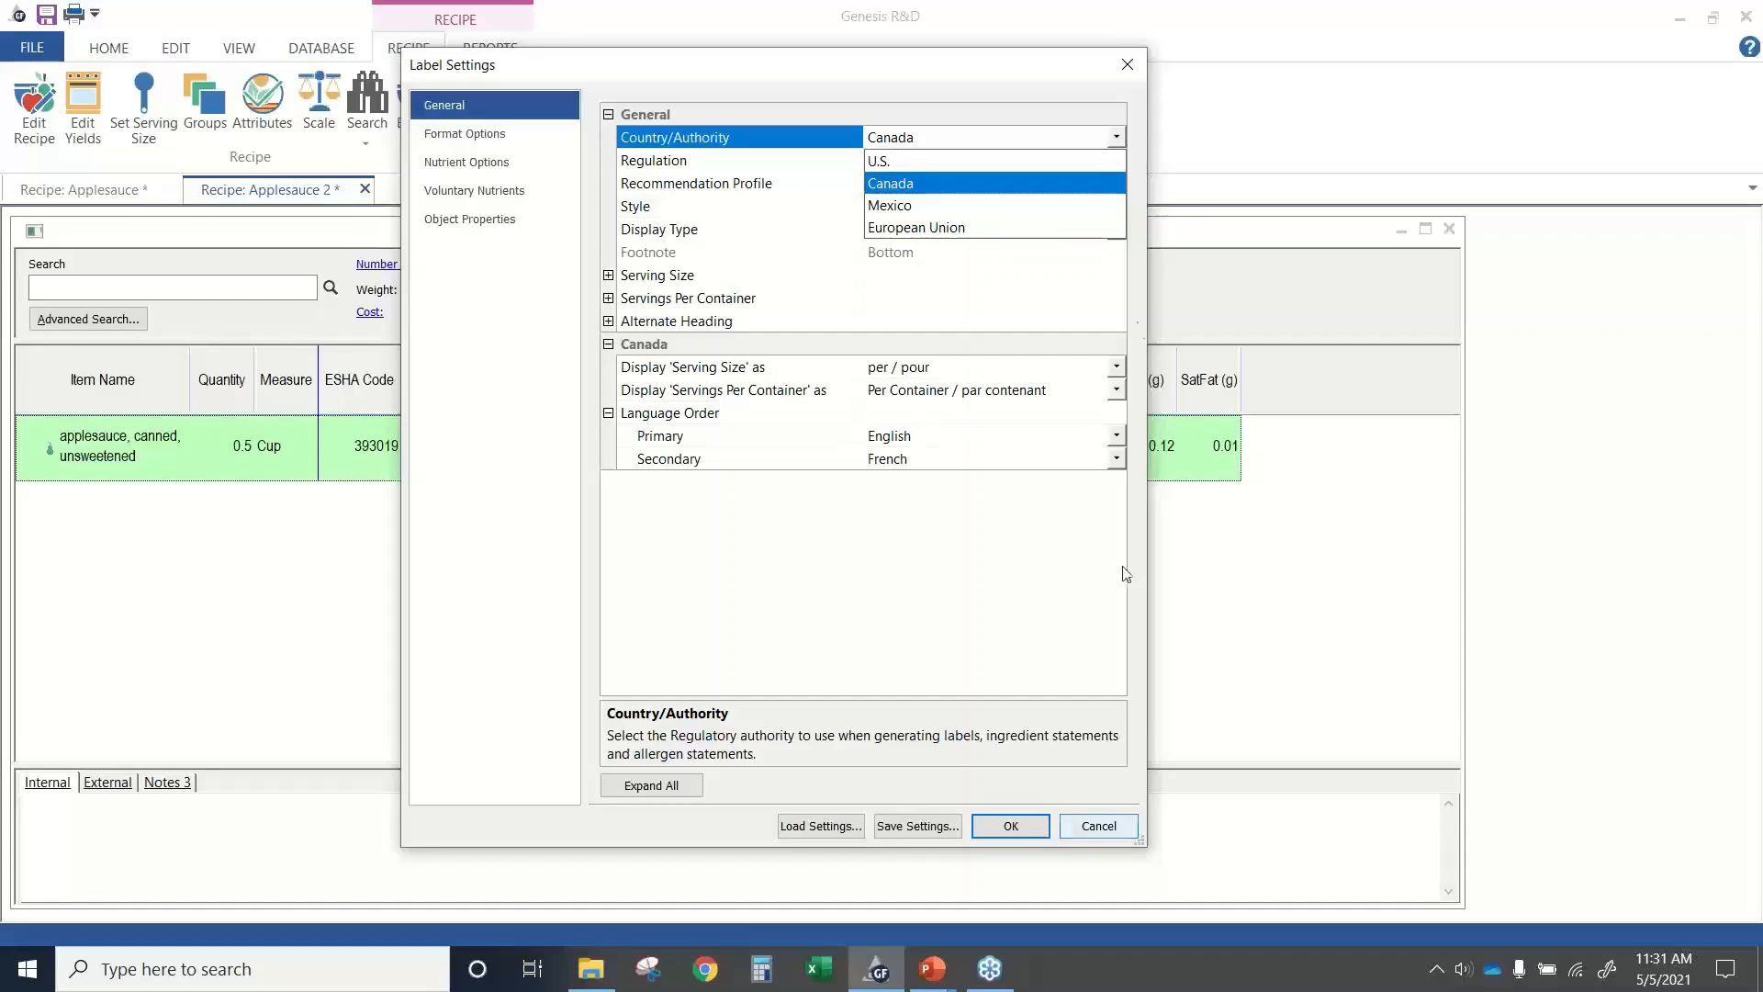
left_click(980, 675)
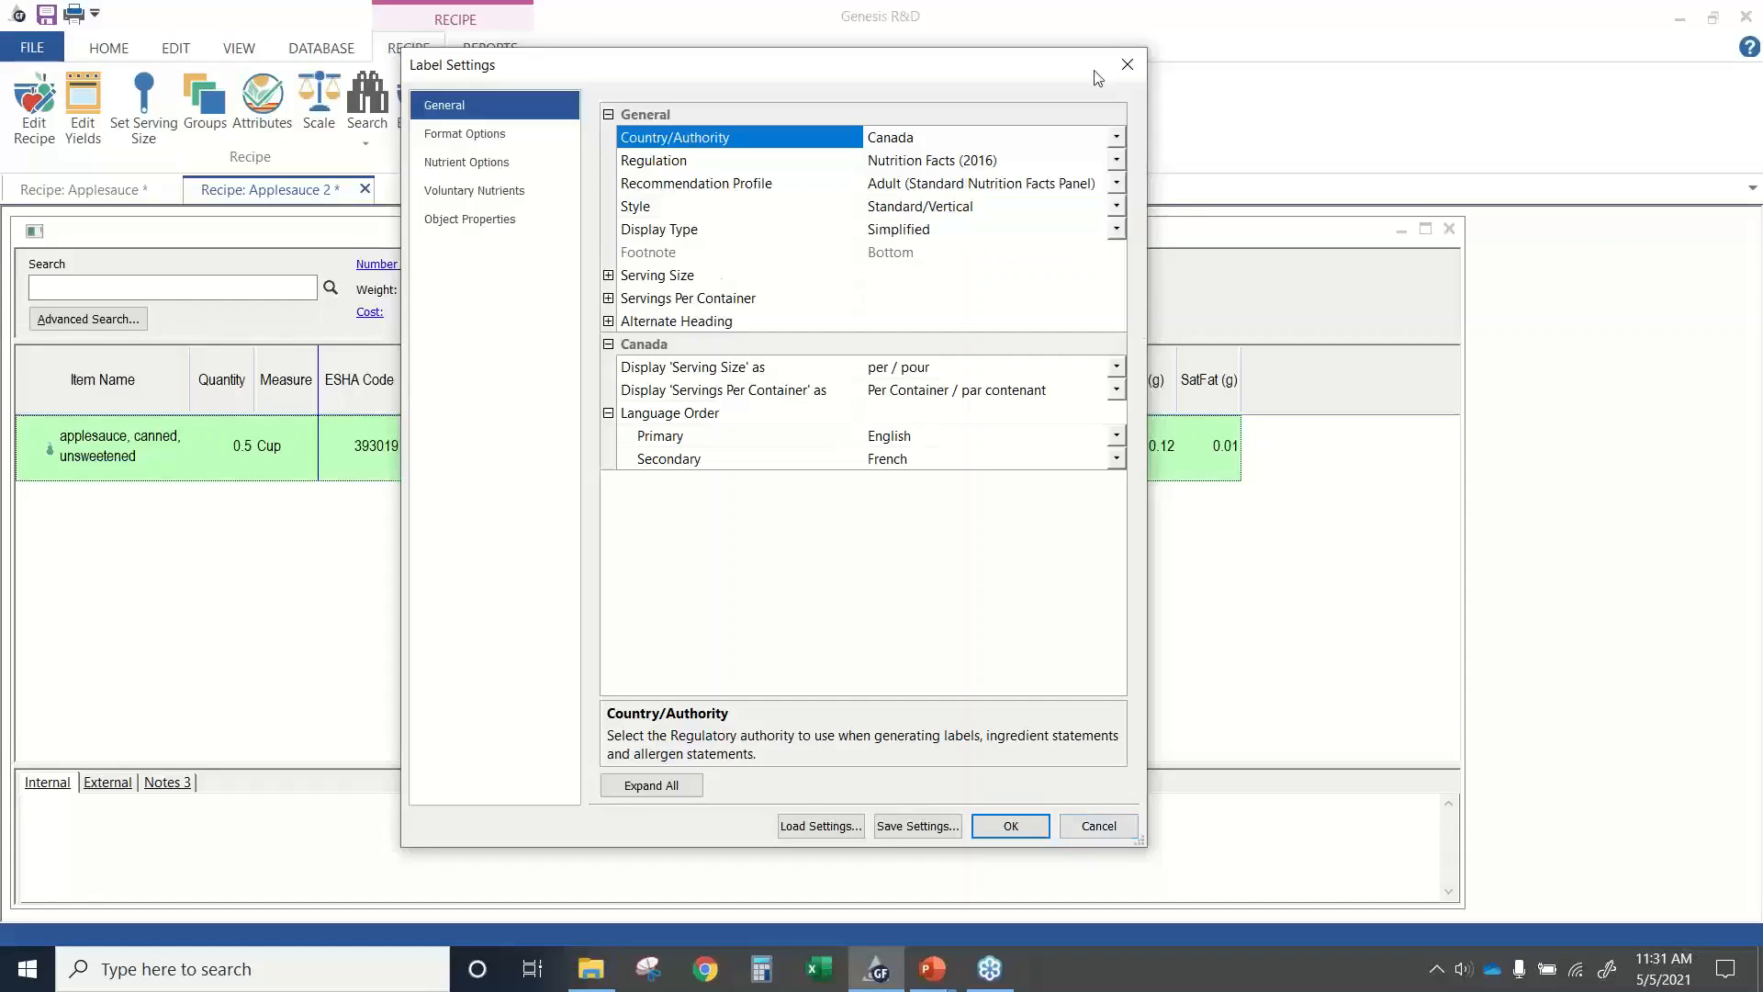
left_click(1090, 830)
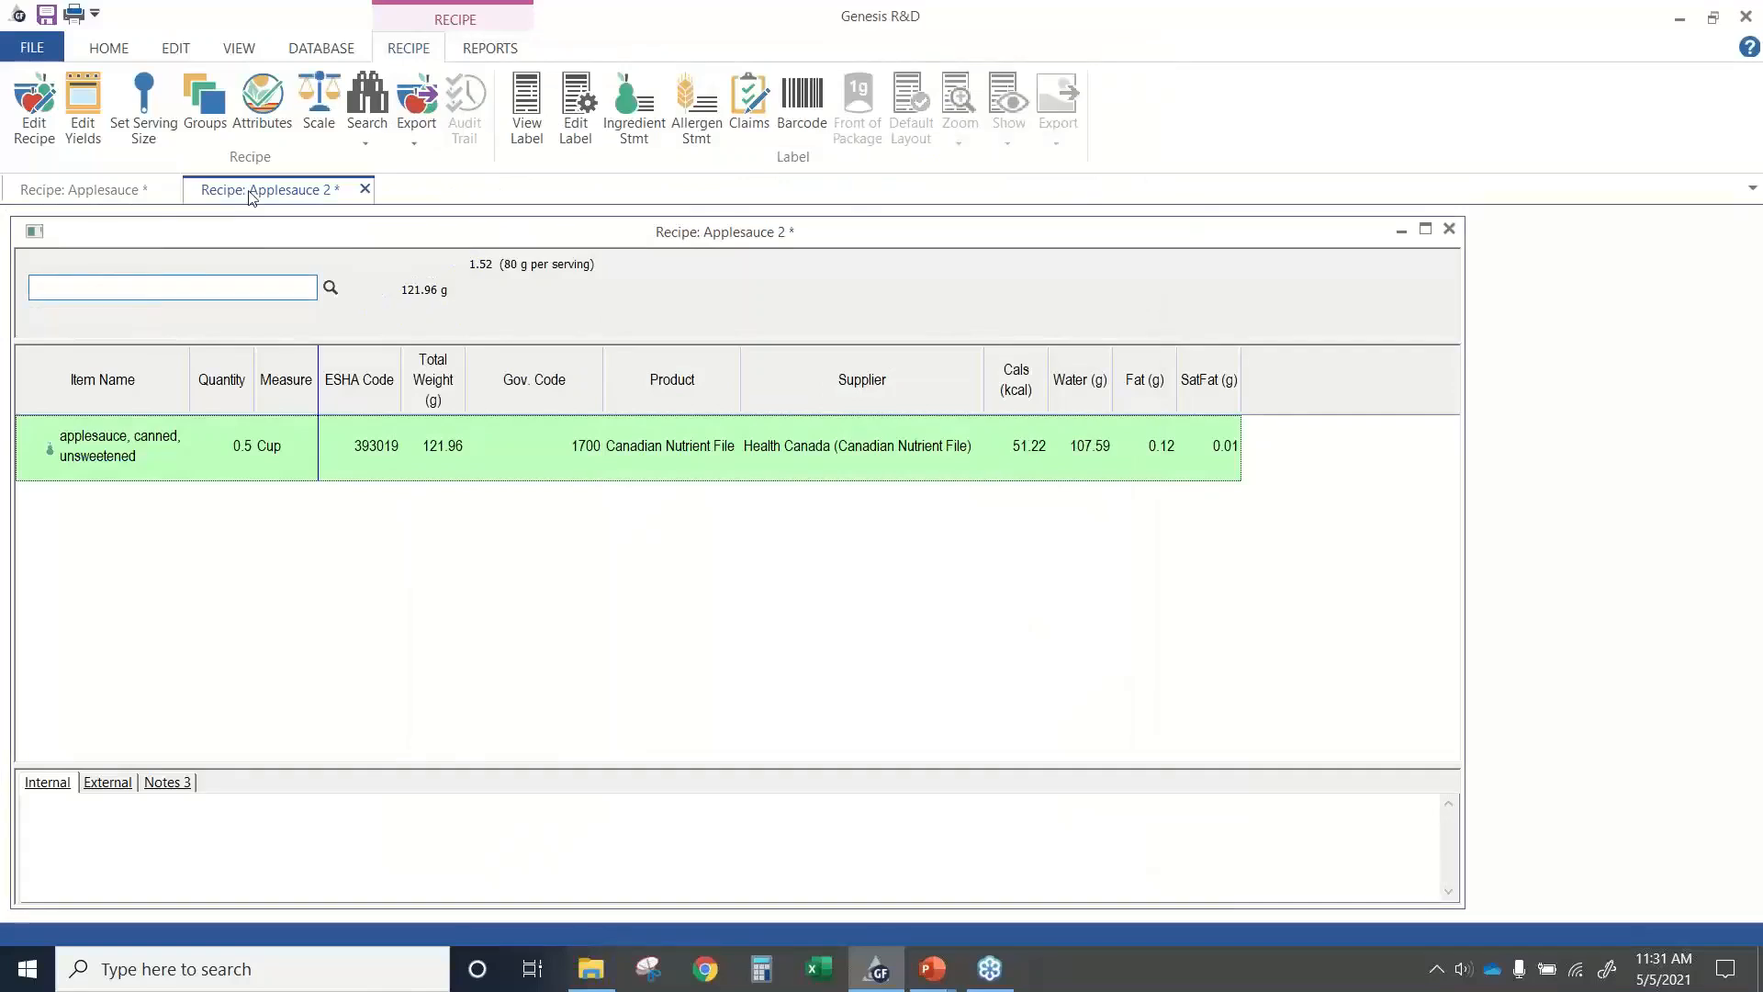
Close the Applesauce 2 recipe without saving changes and open the label view of the Applesauce recipe.
left_click(364, 189)
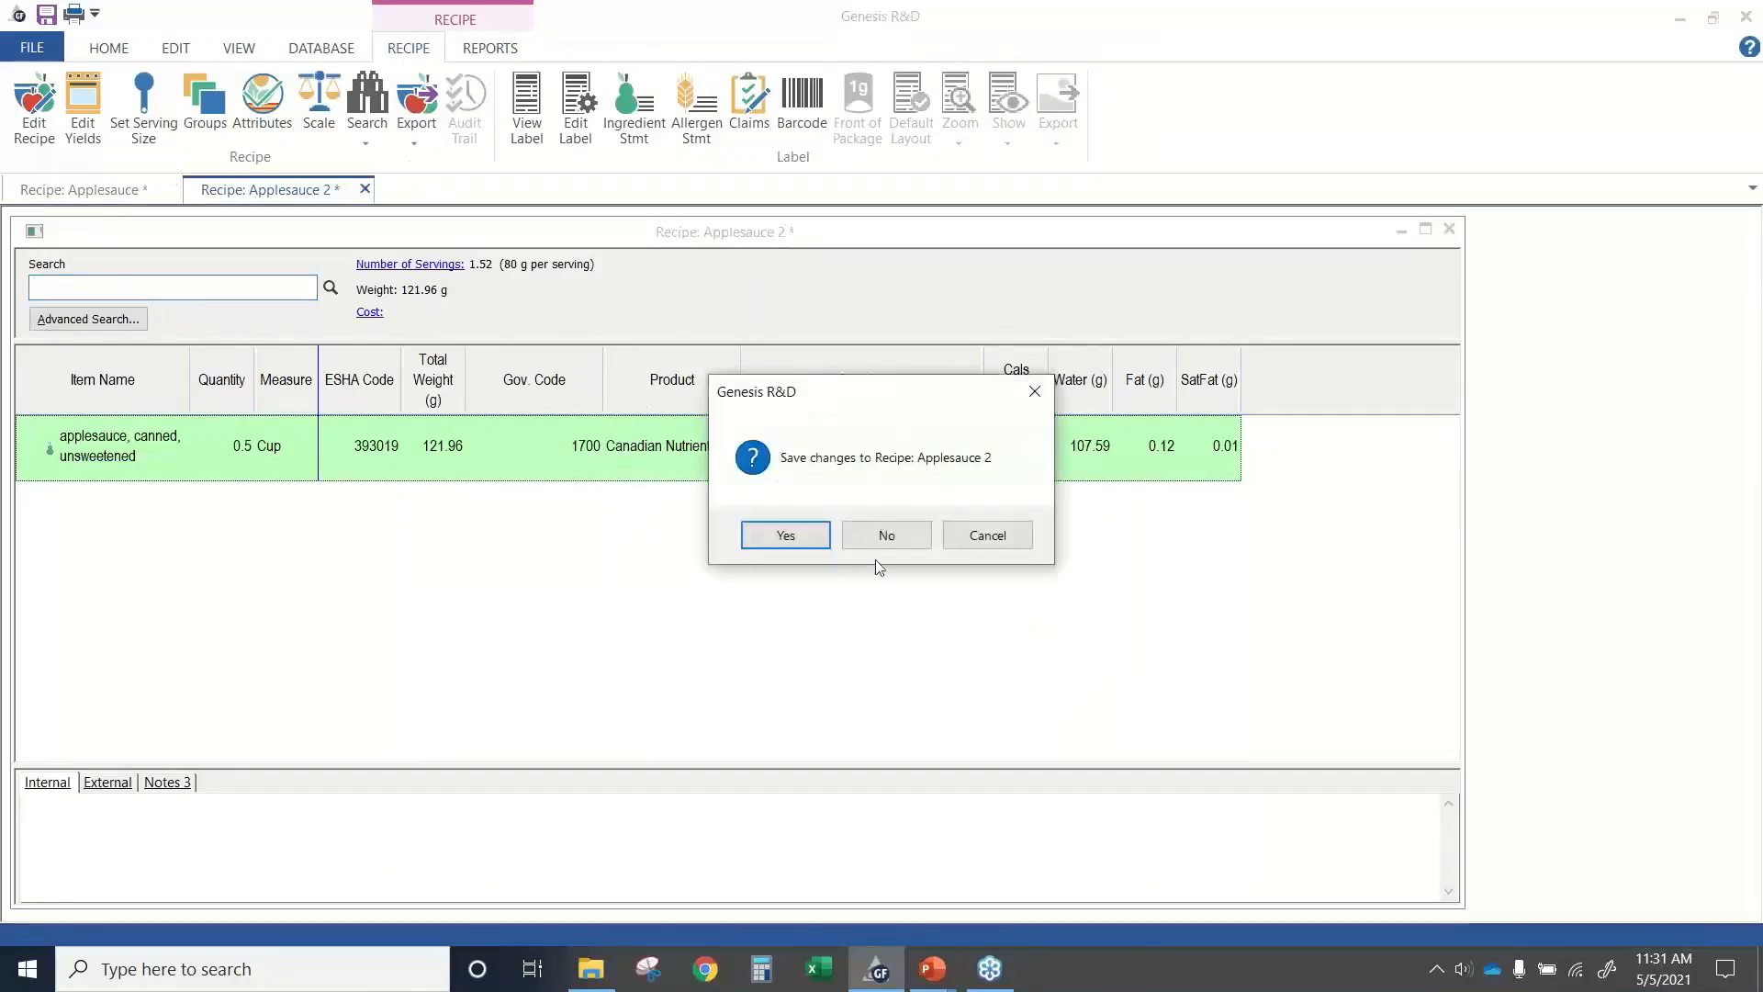
left_click(871, 535)
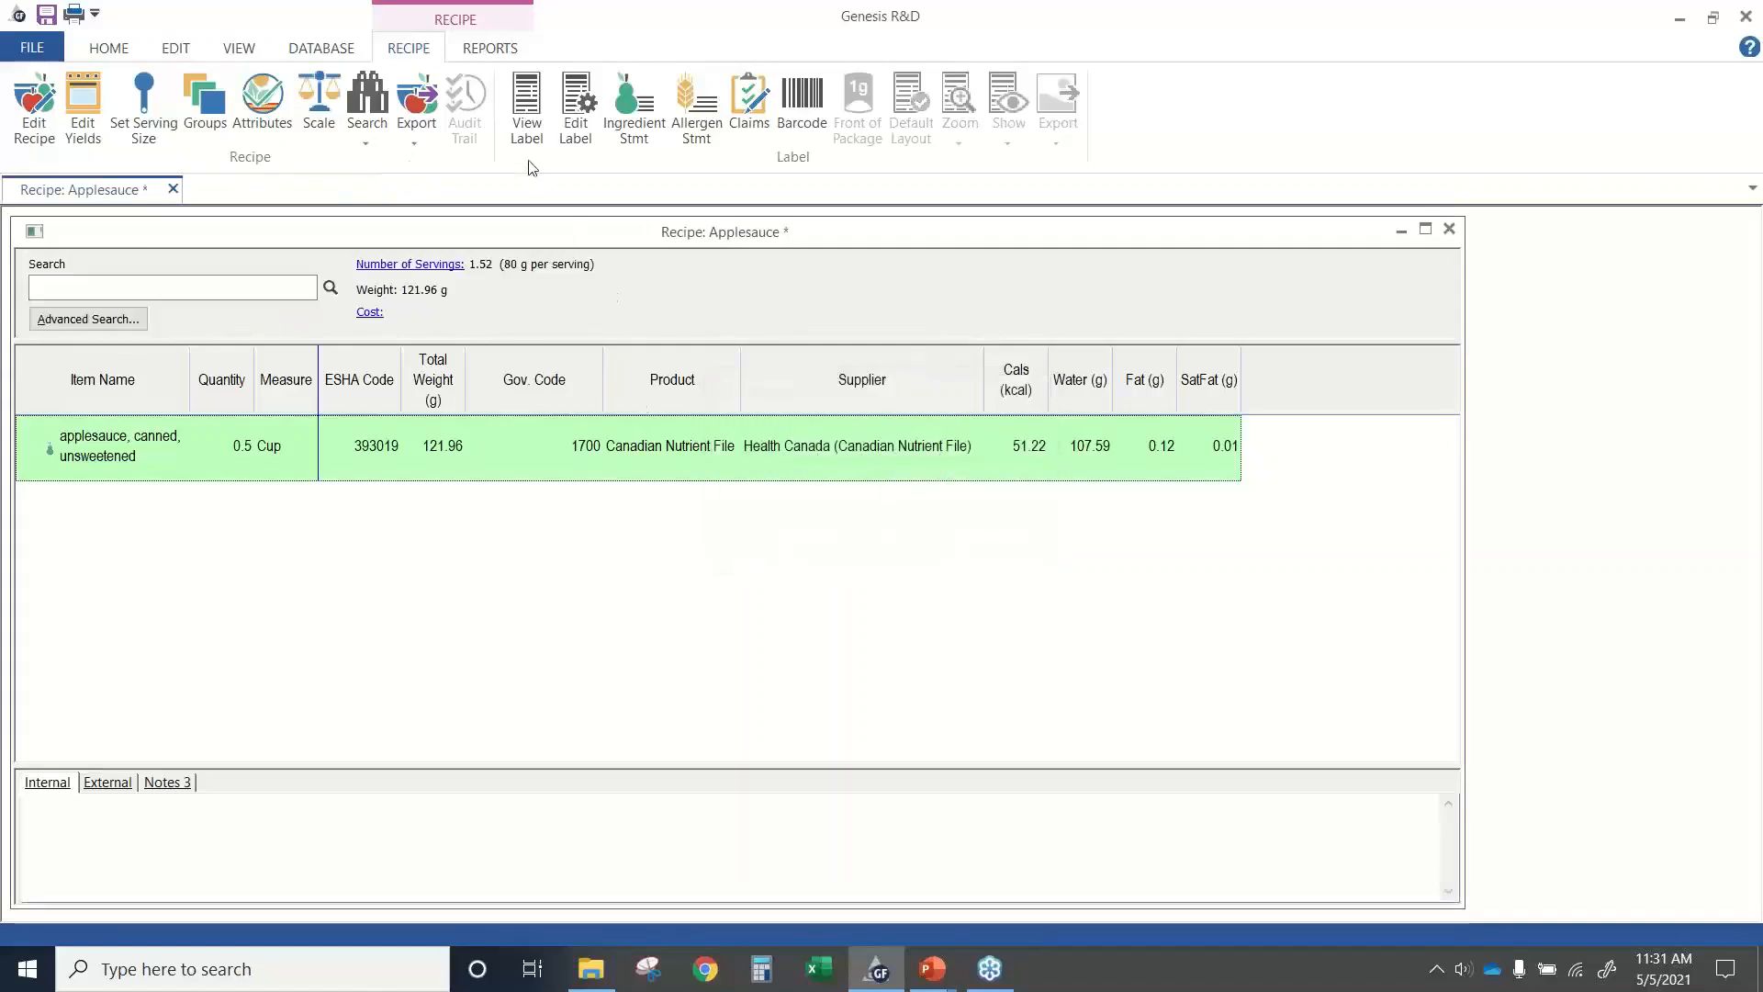
left_click(526, 128)
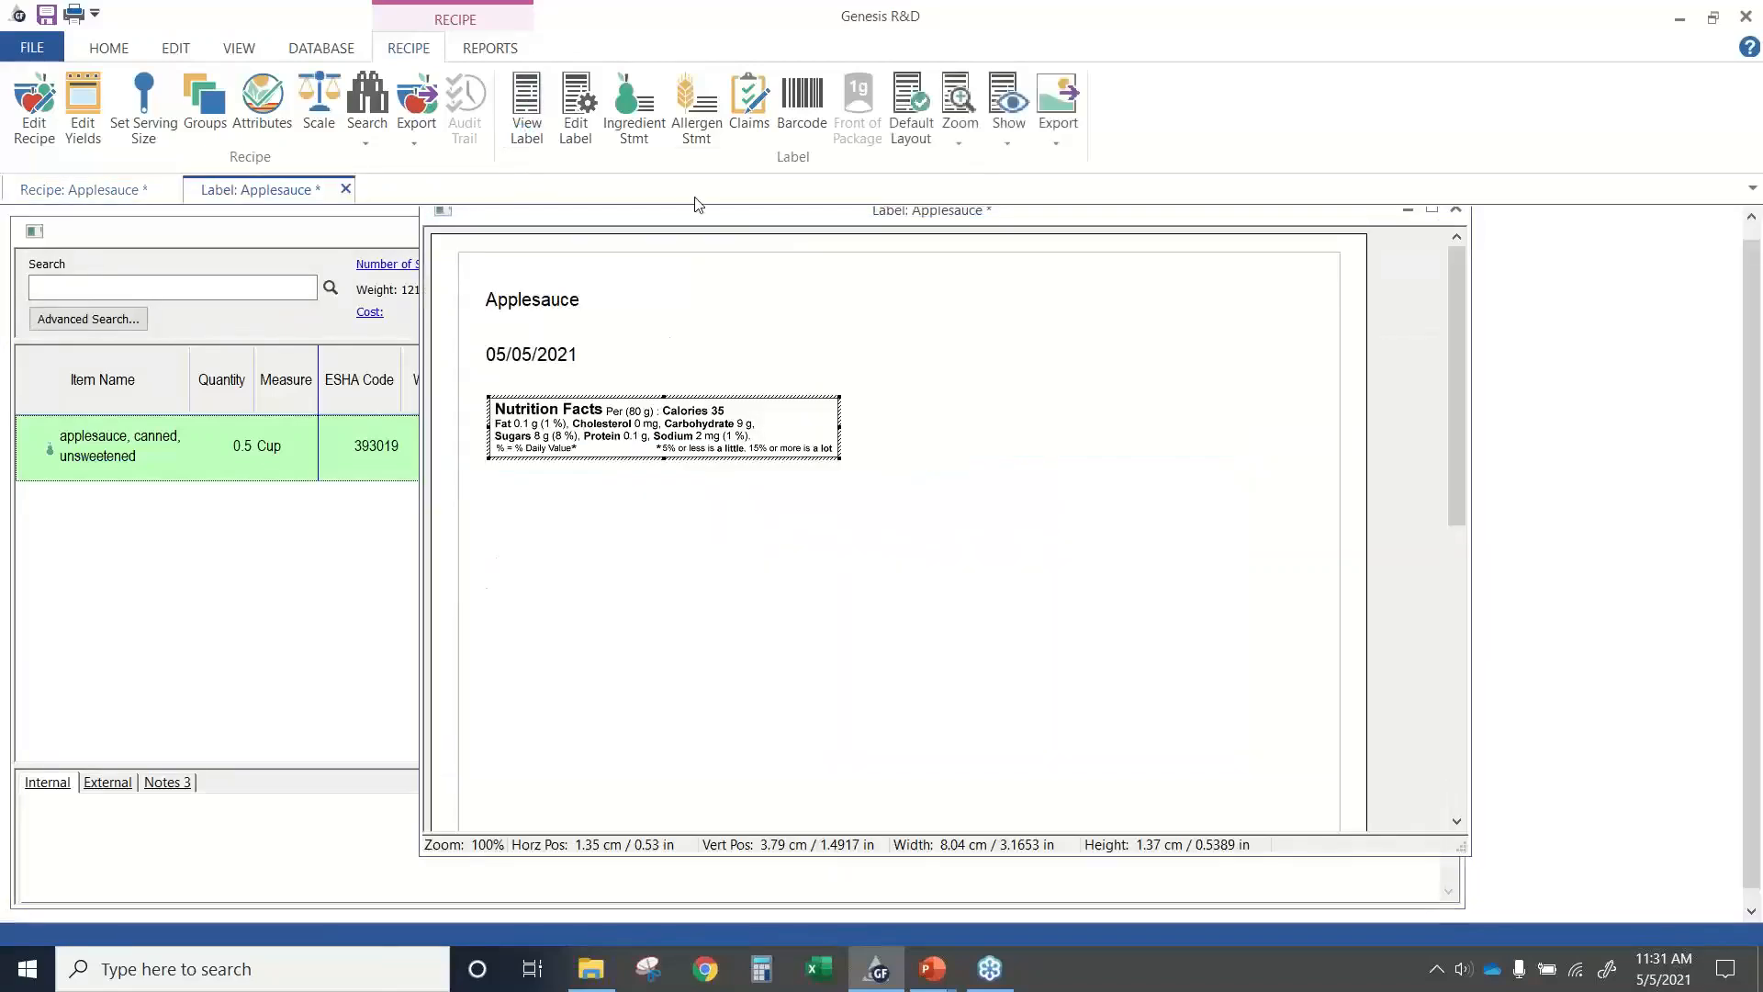
Set the Applesauce label's style to Standard/Vertical and its display type to Full, and apply the settings.
left_click(573, 136)
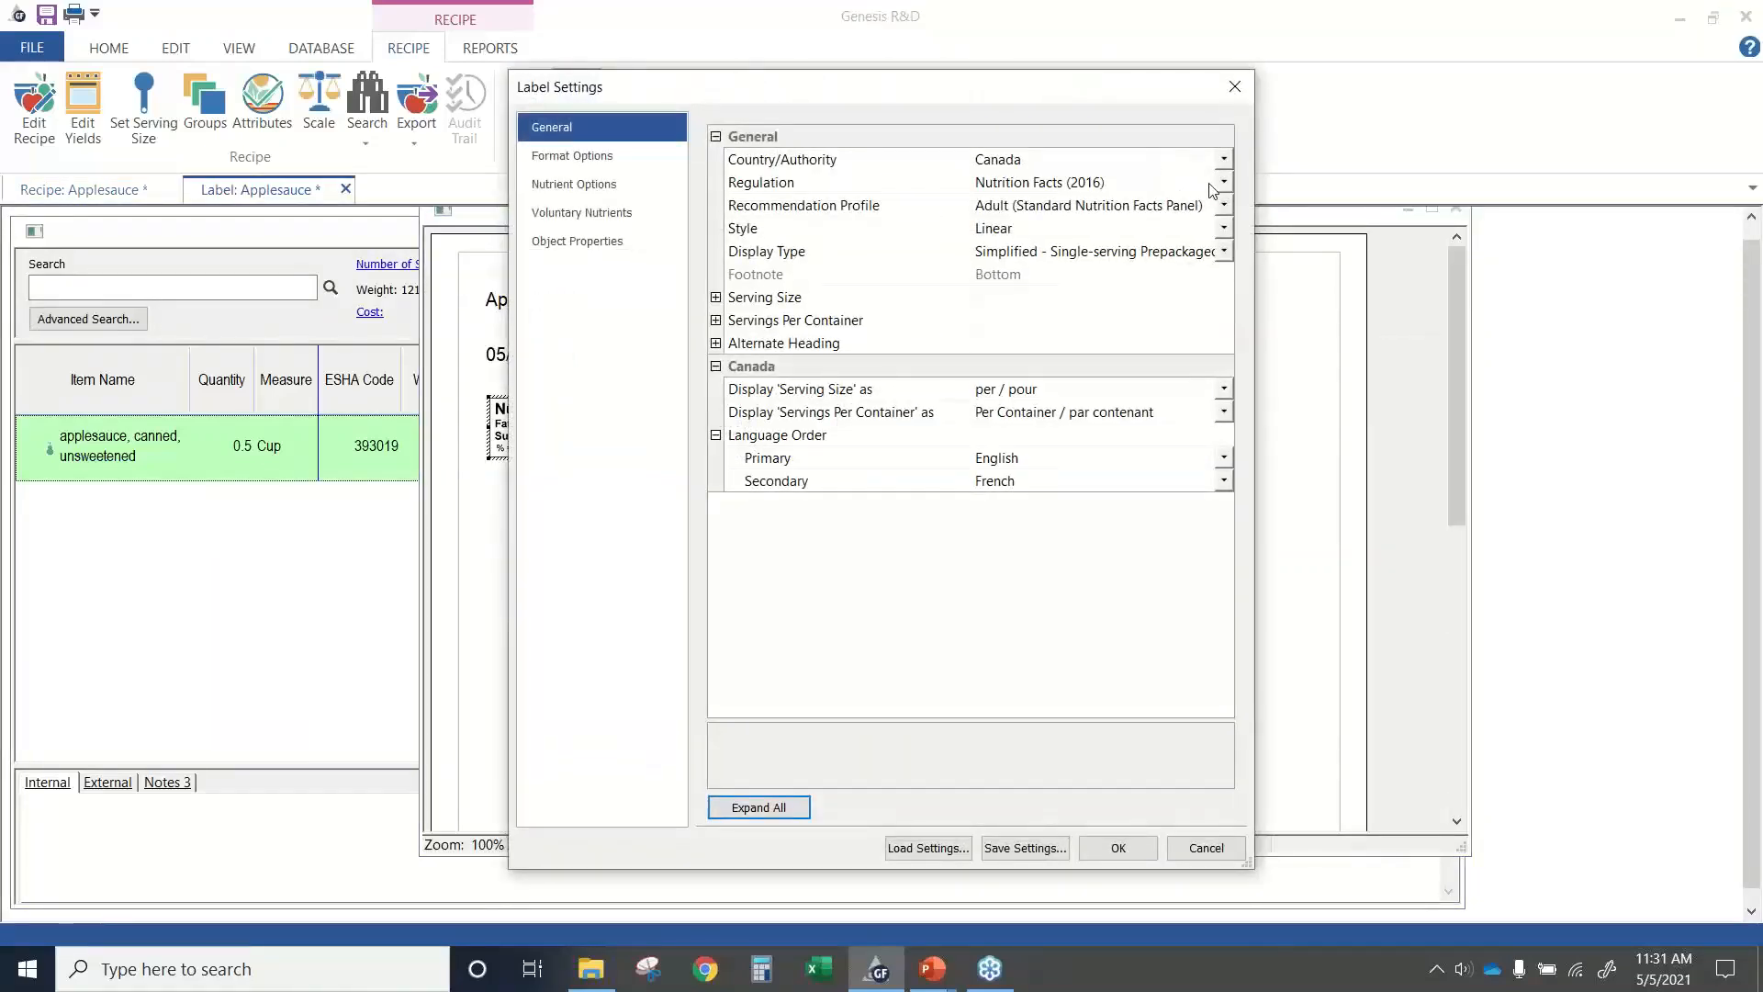
left_click(1224, 228)
left_click(1184, 250)
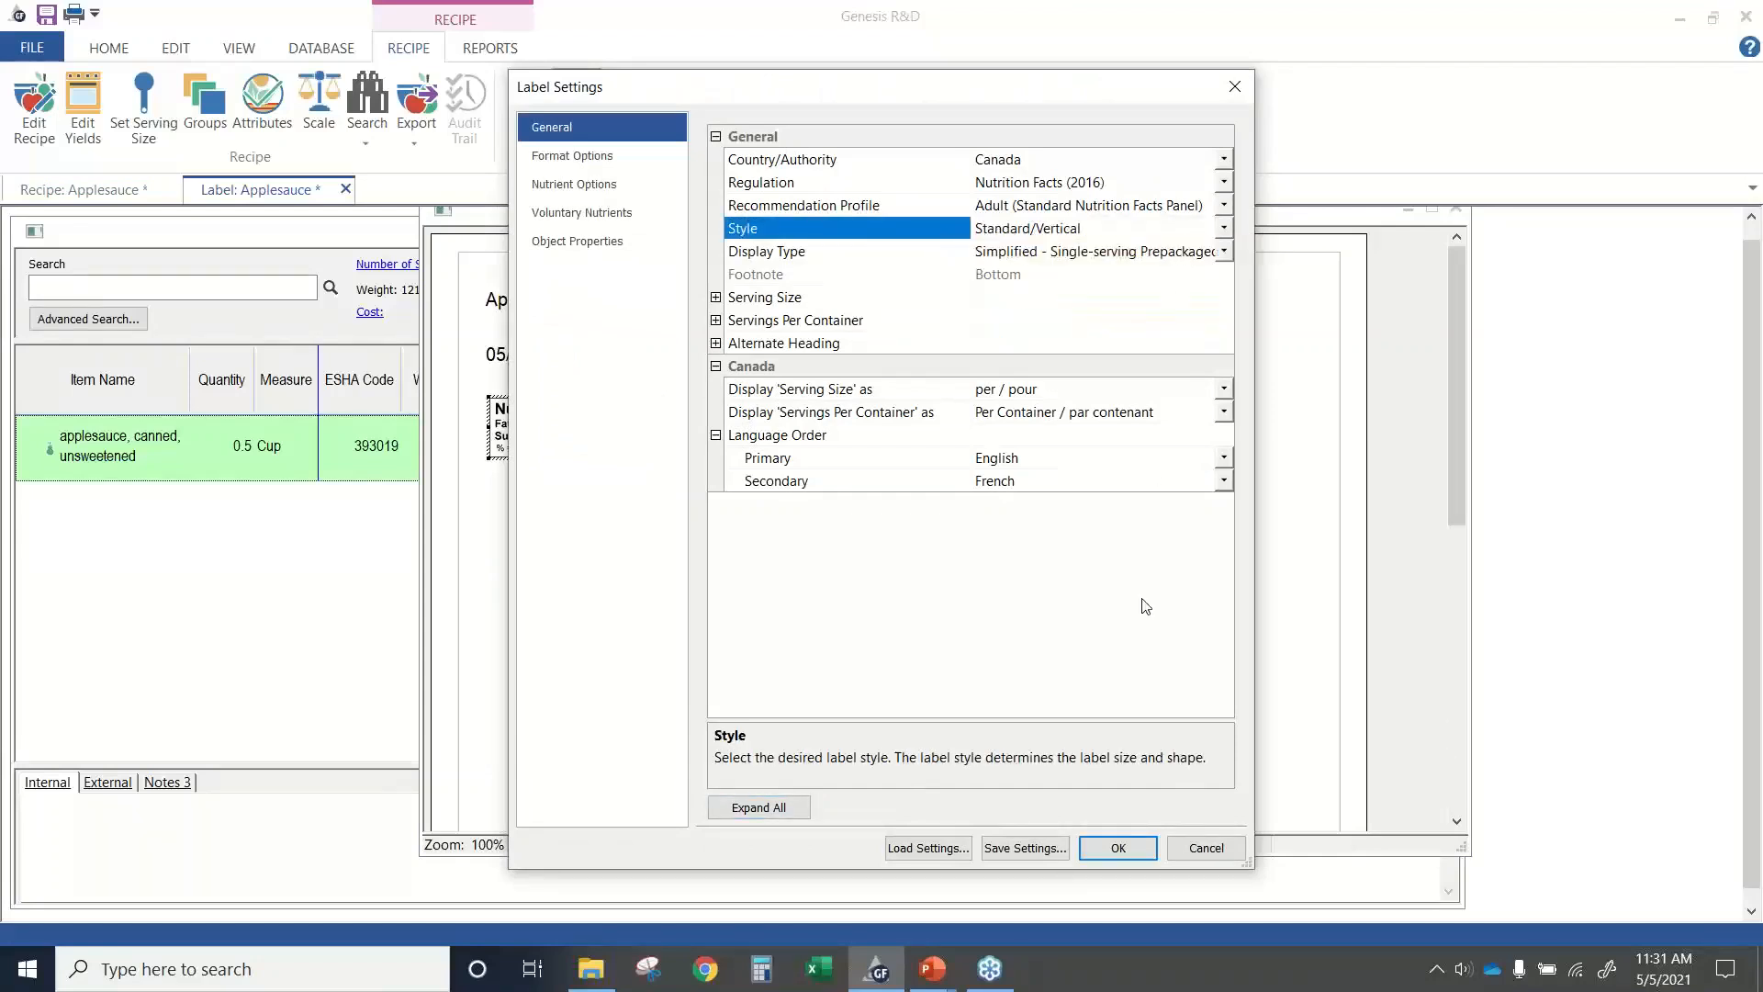
left_click(1226, 254)
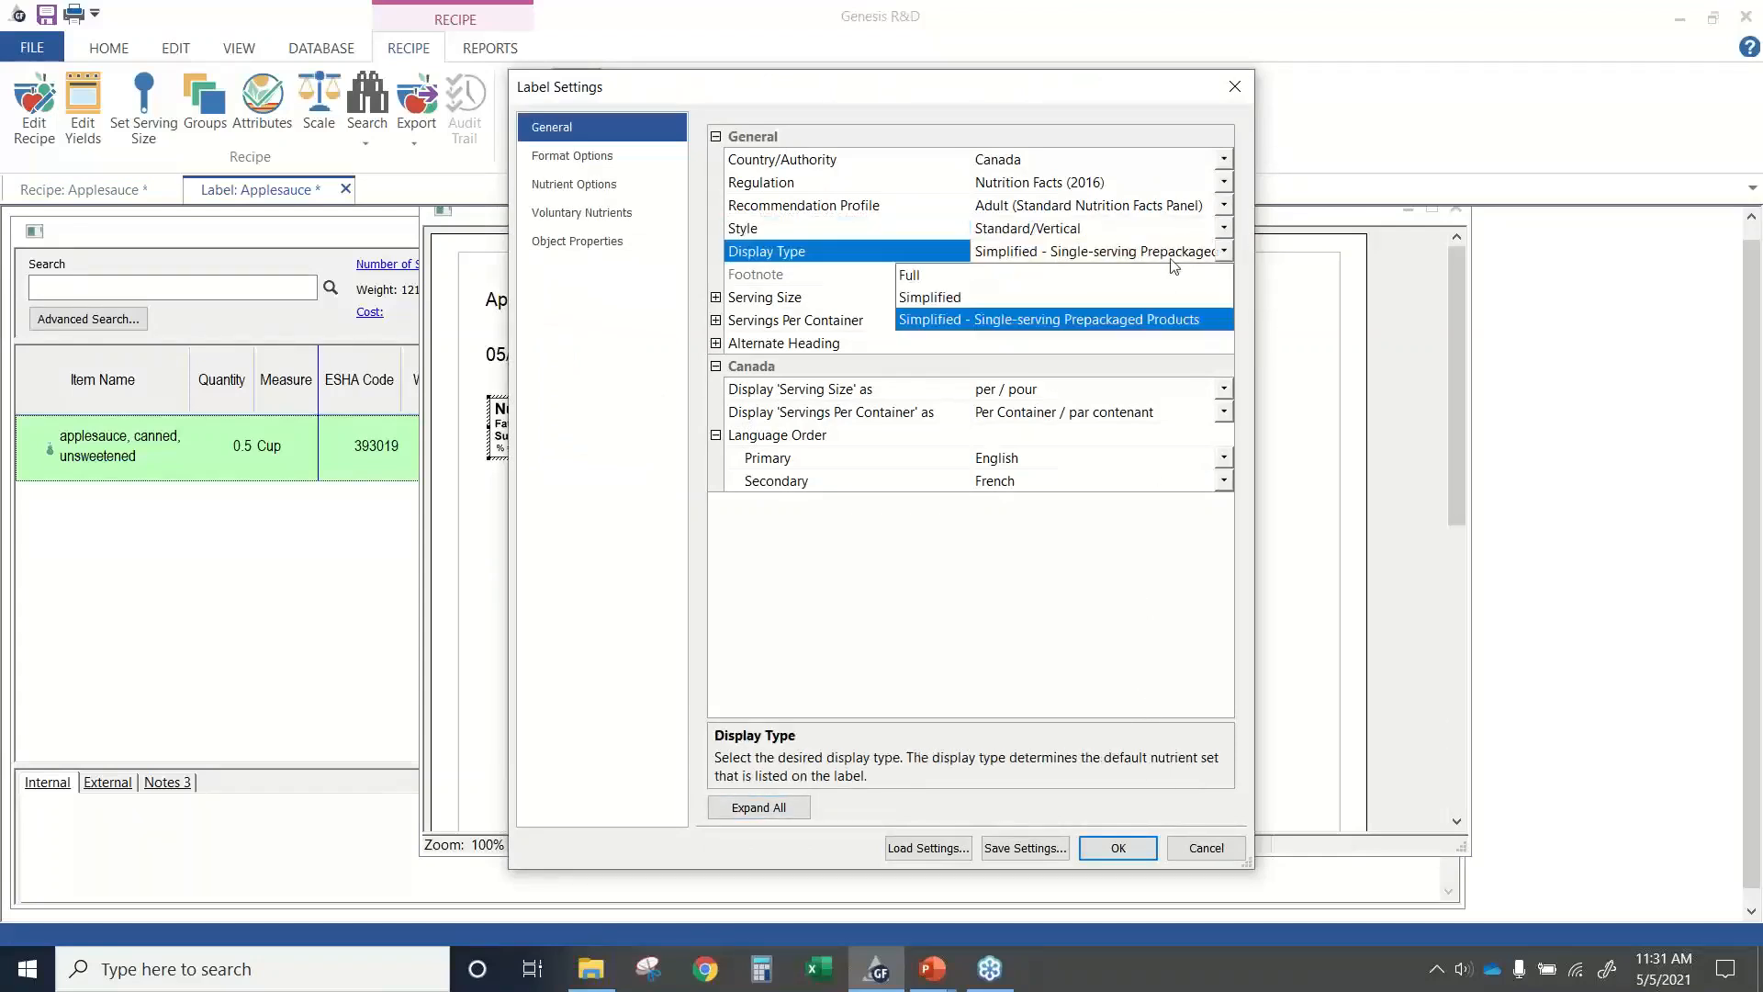
left_click(1074, 273)
left_click(1105, 852)
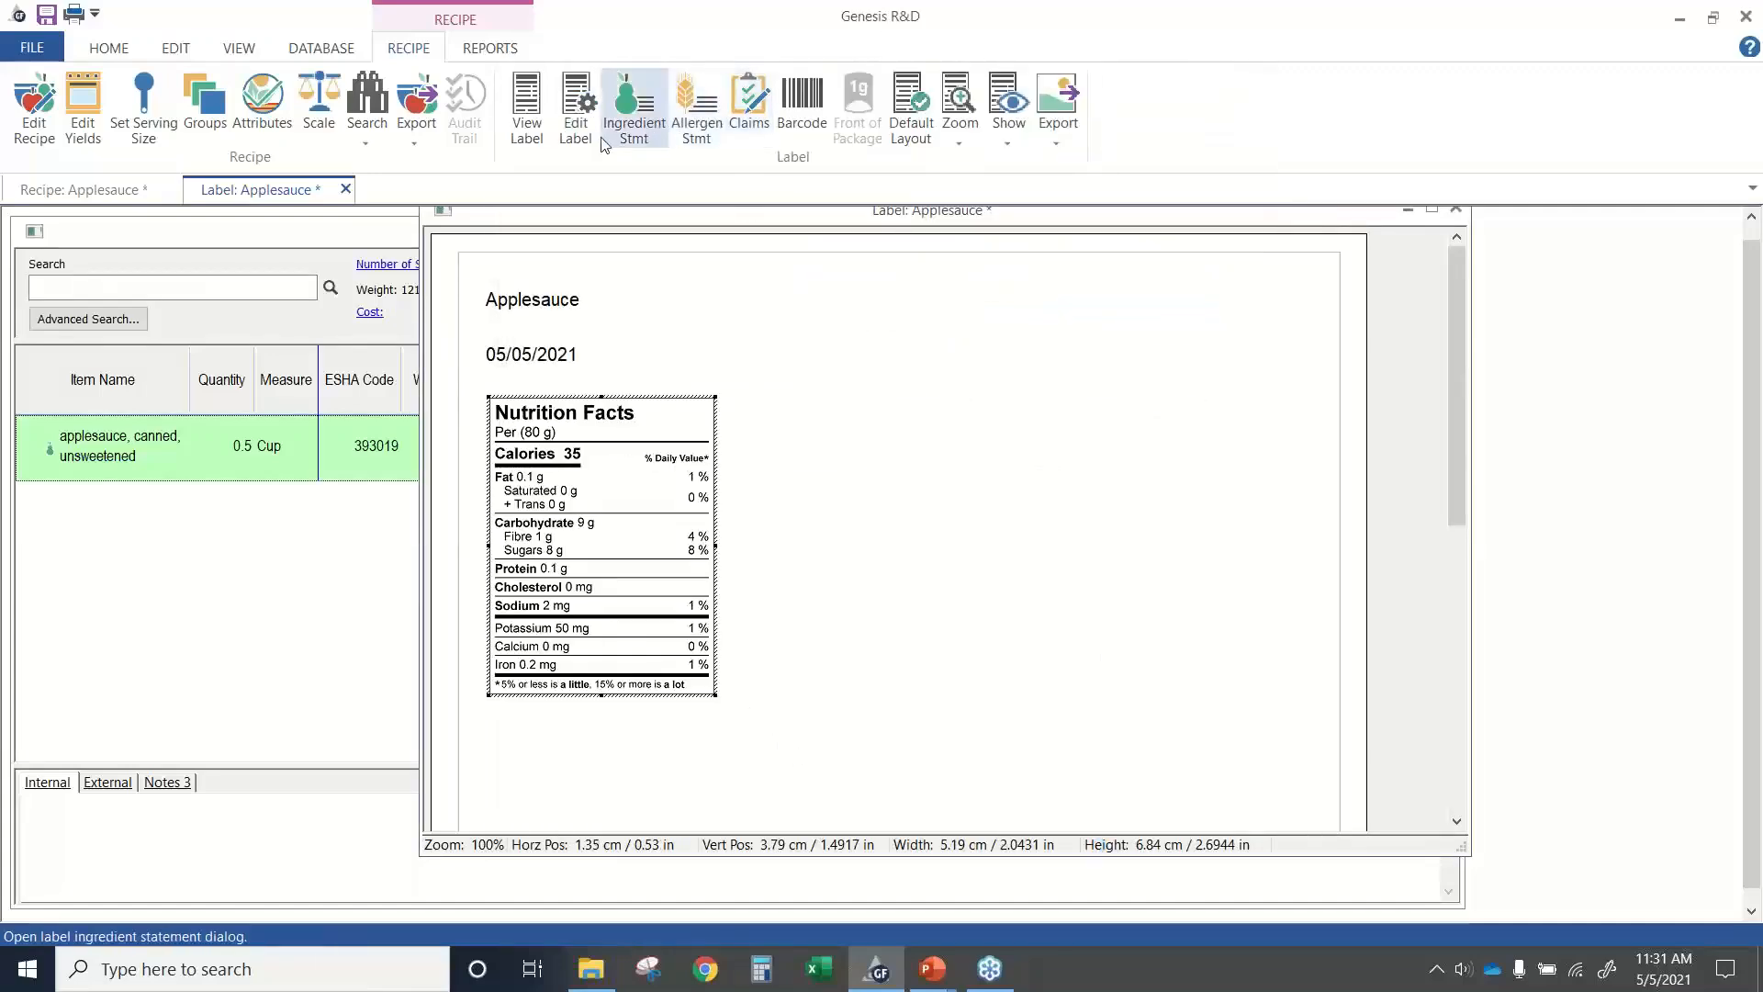
Switch the Applesauce label's regulation to Nutrition Facts (2003), apply it, and reposition the label window for viewing.
left_click(576, 114)
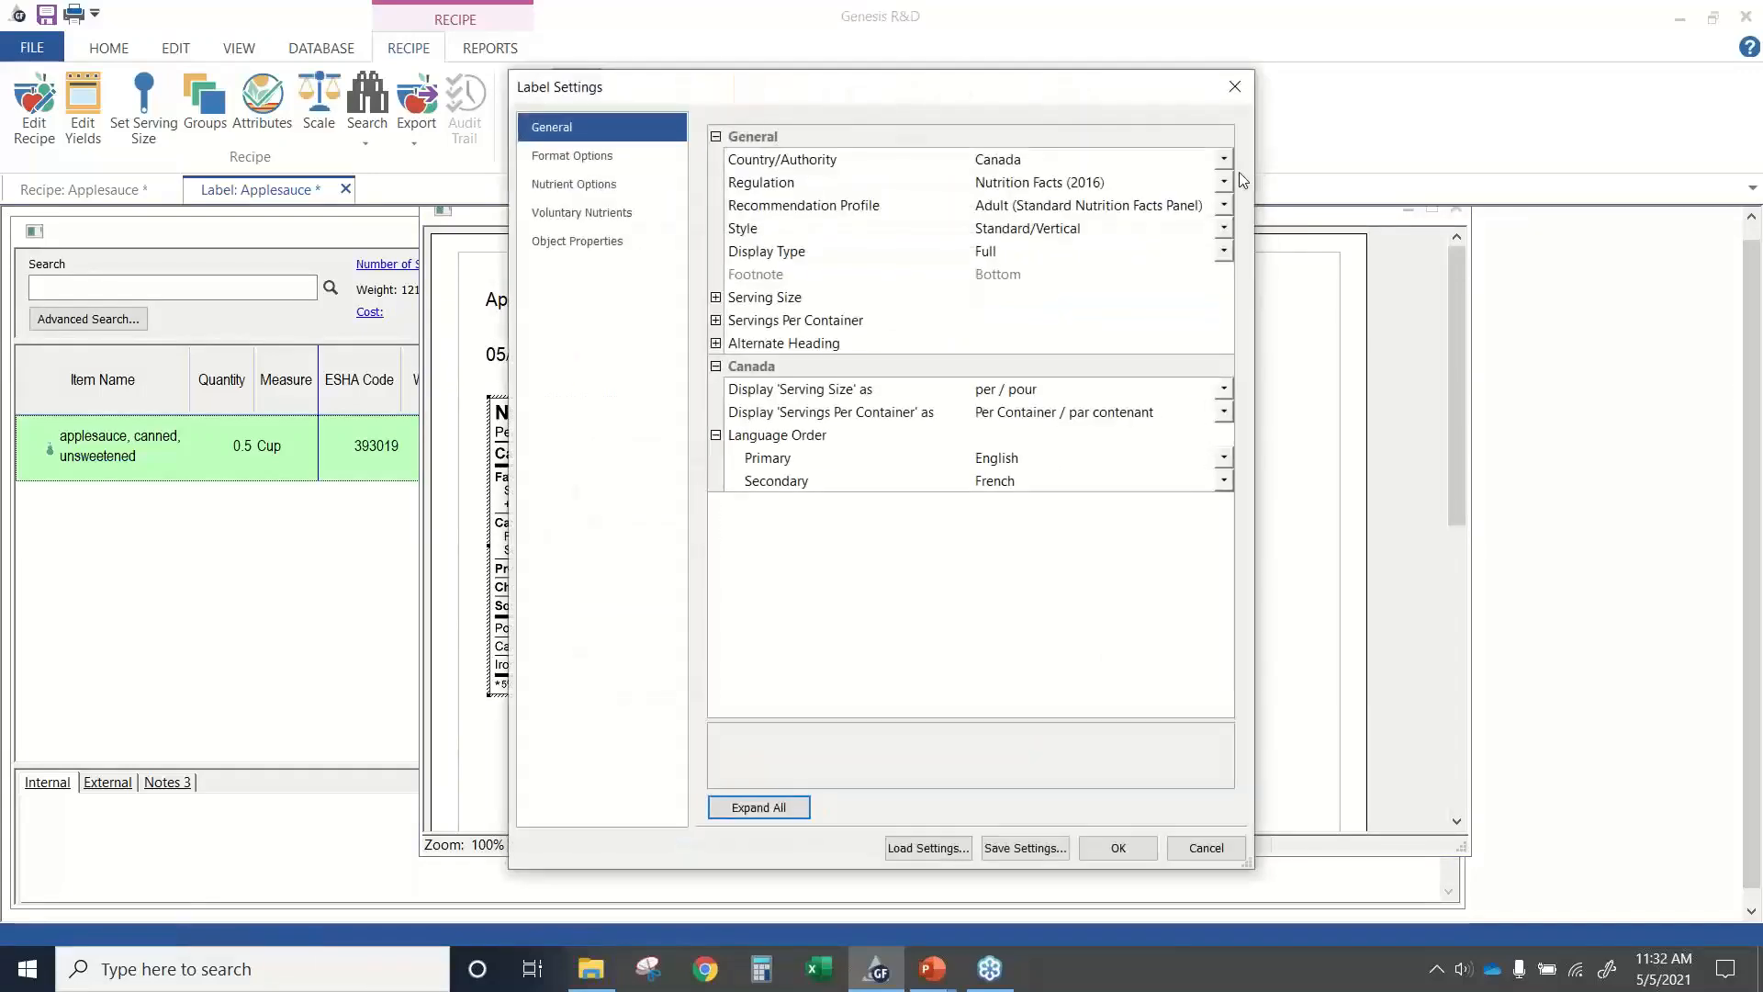
left_click_drag(1101, 85, 1277, 55)
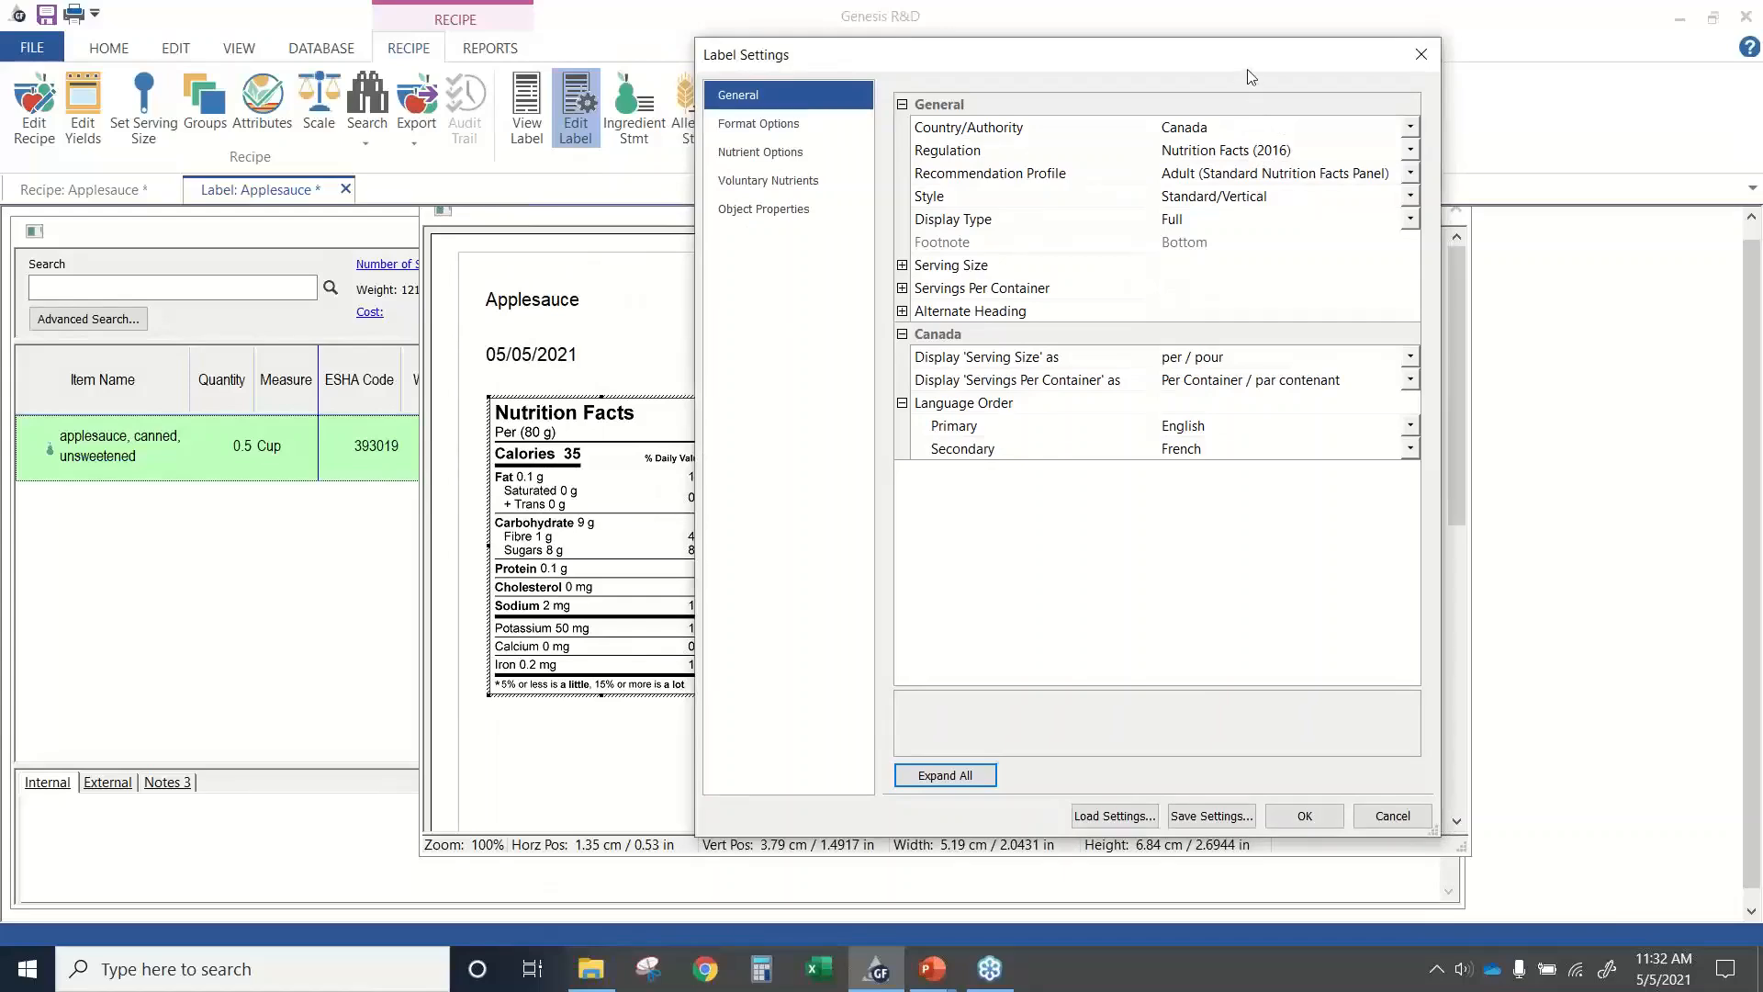
left_click_drag(1245, 63, 1065, 64)
left_click(1231, 151)
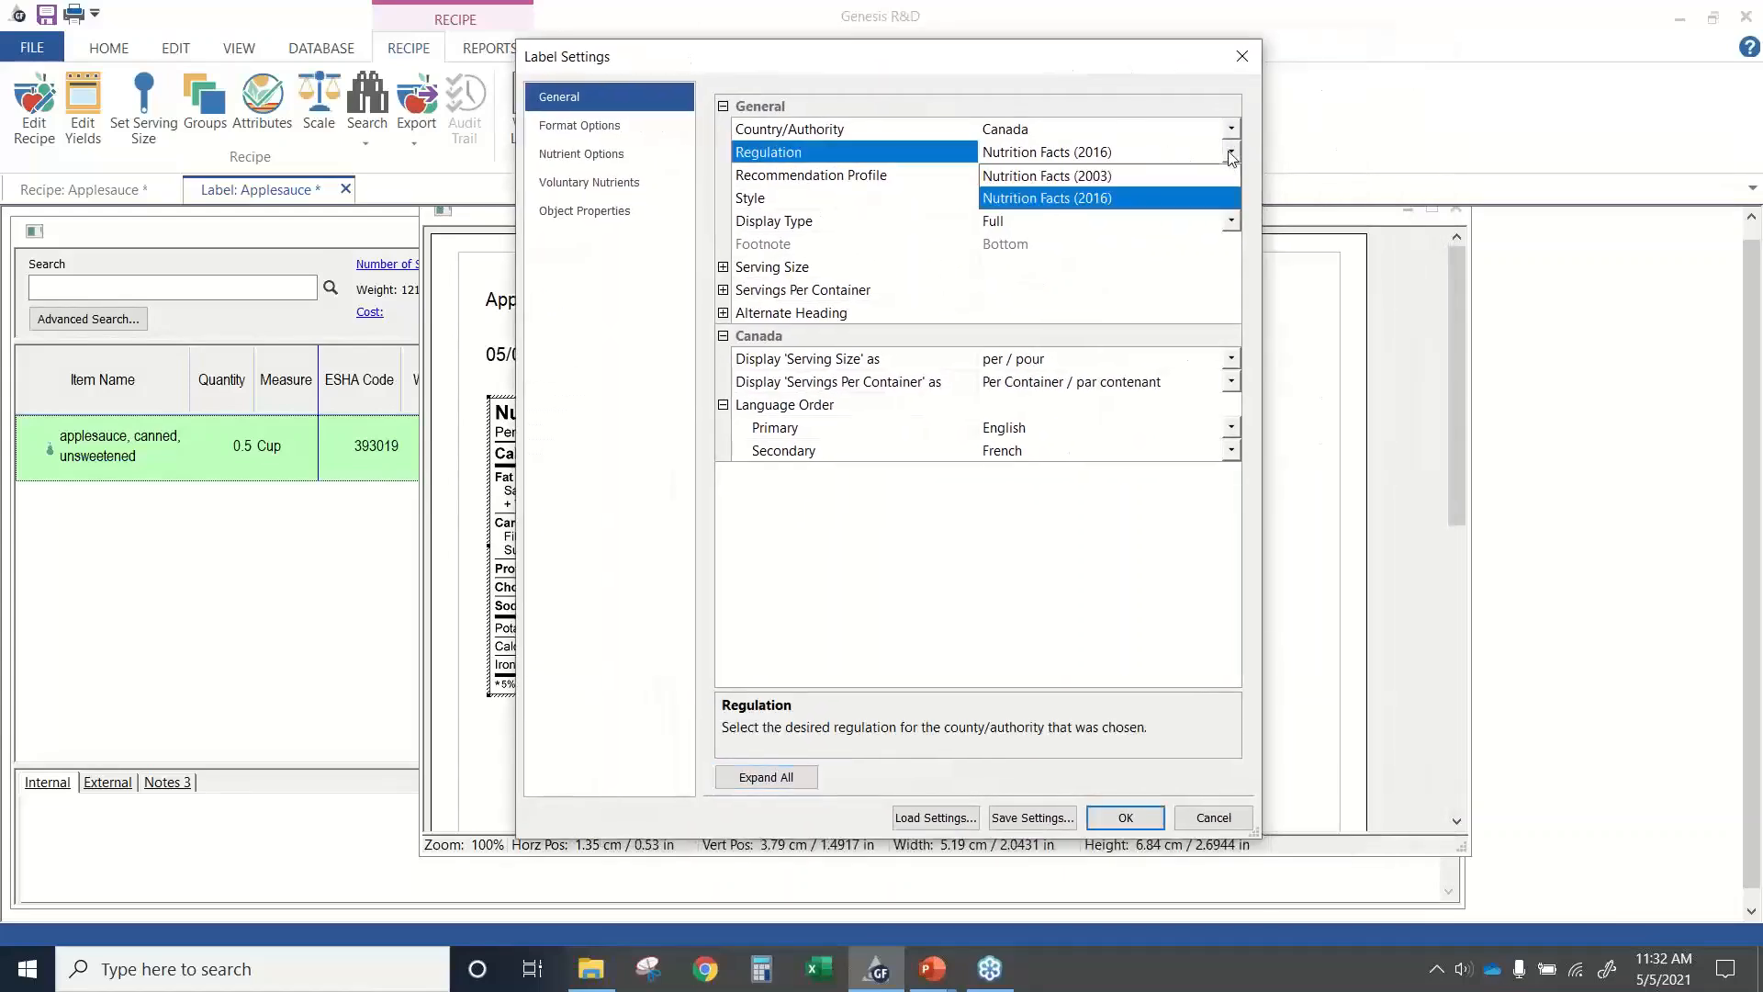
left_click(1108, 177)
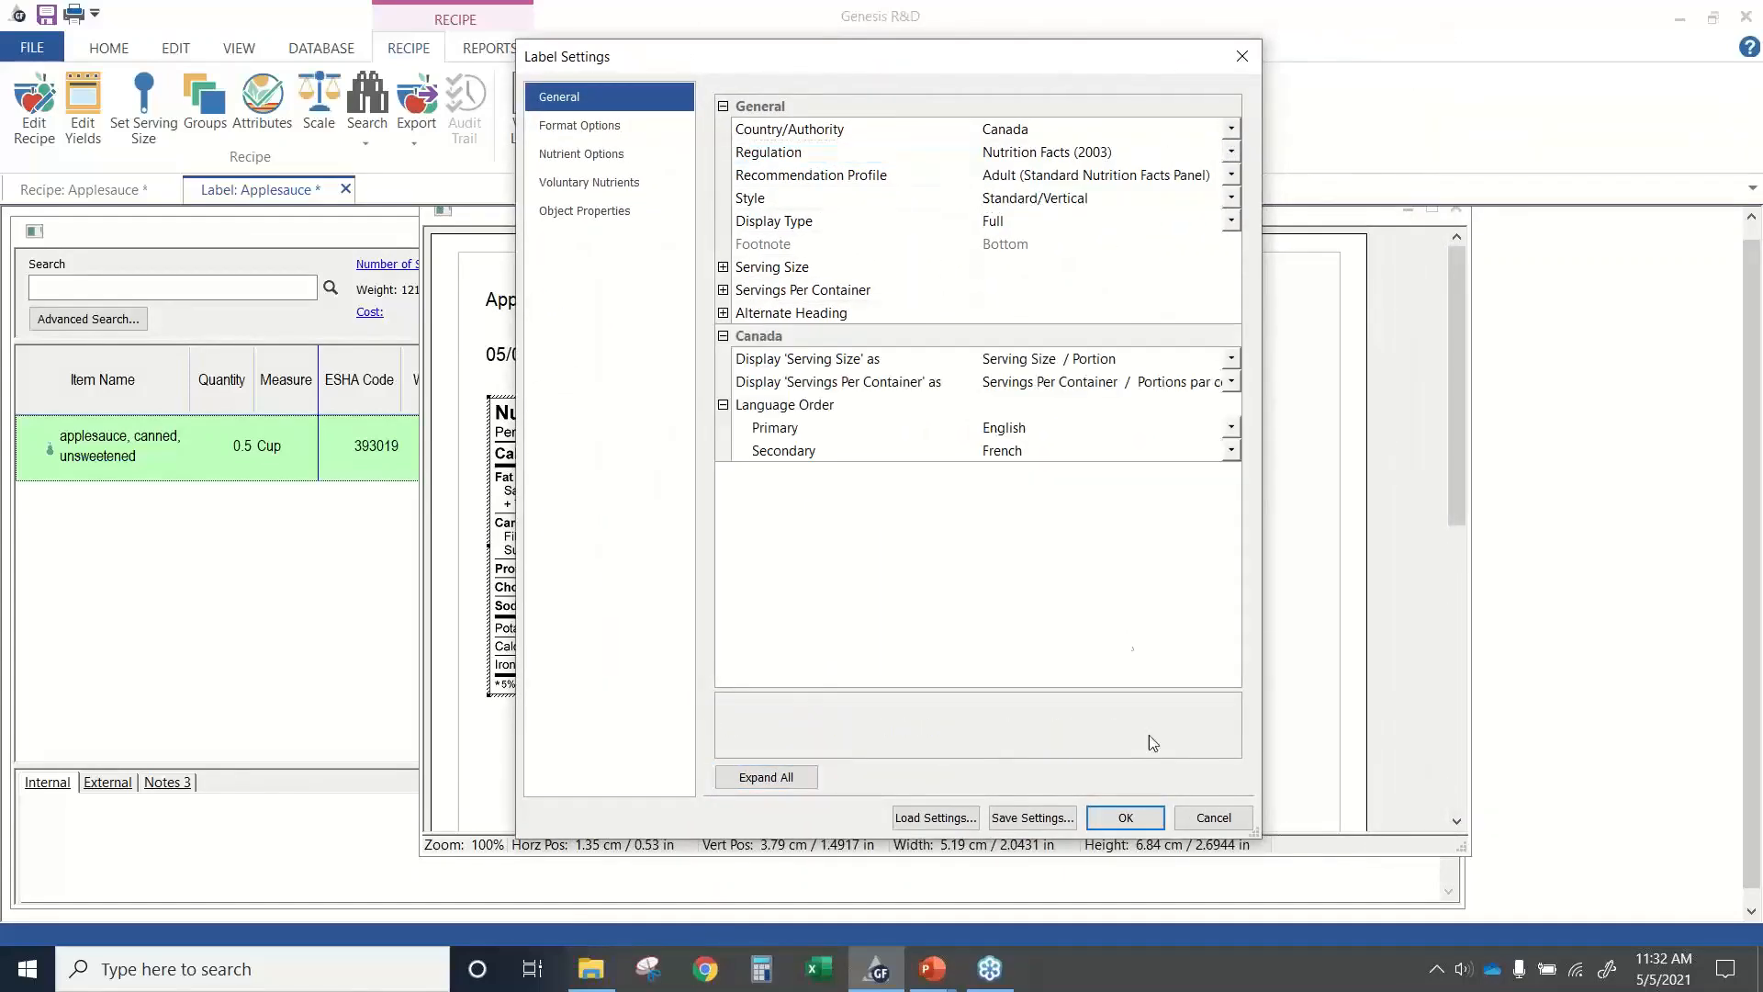
left_click(1125, 817)
left_click_drag(684, 225, 317, 244)
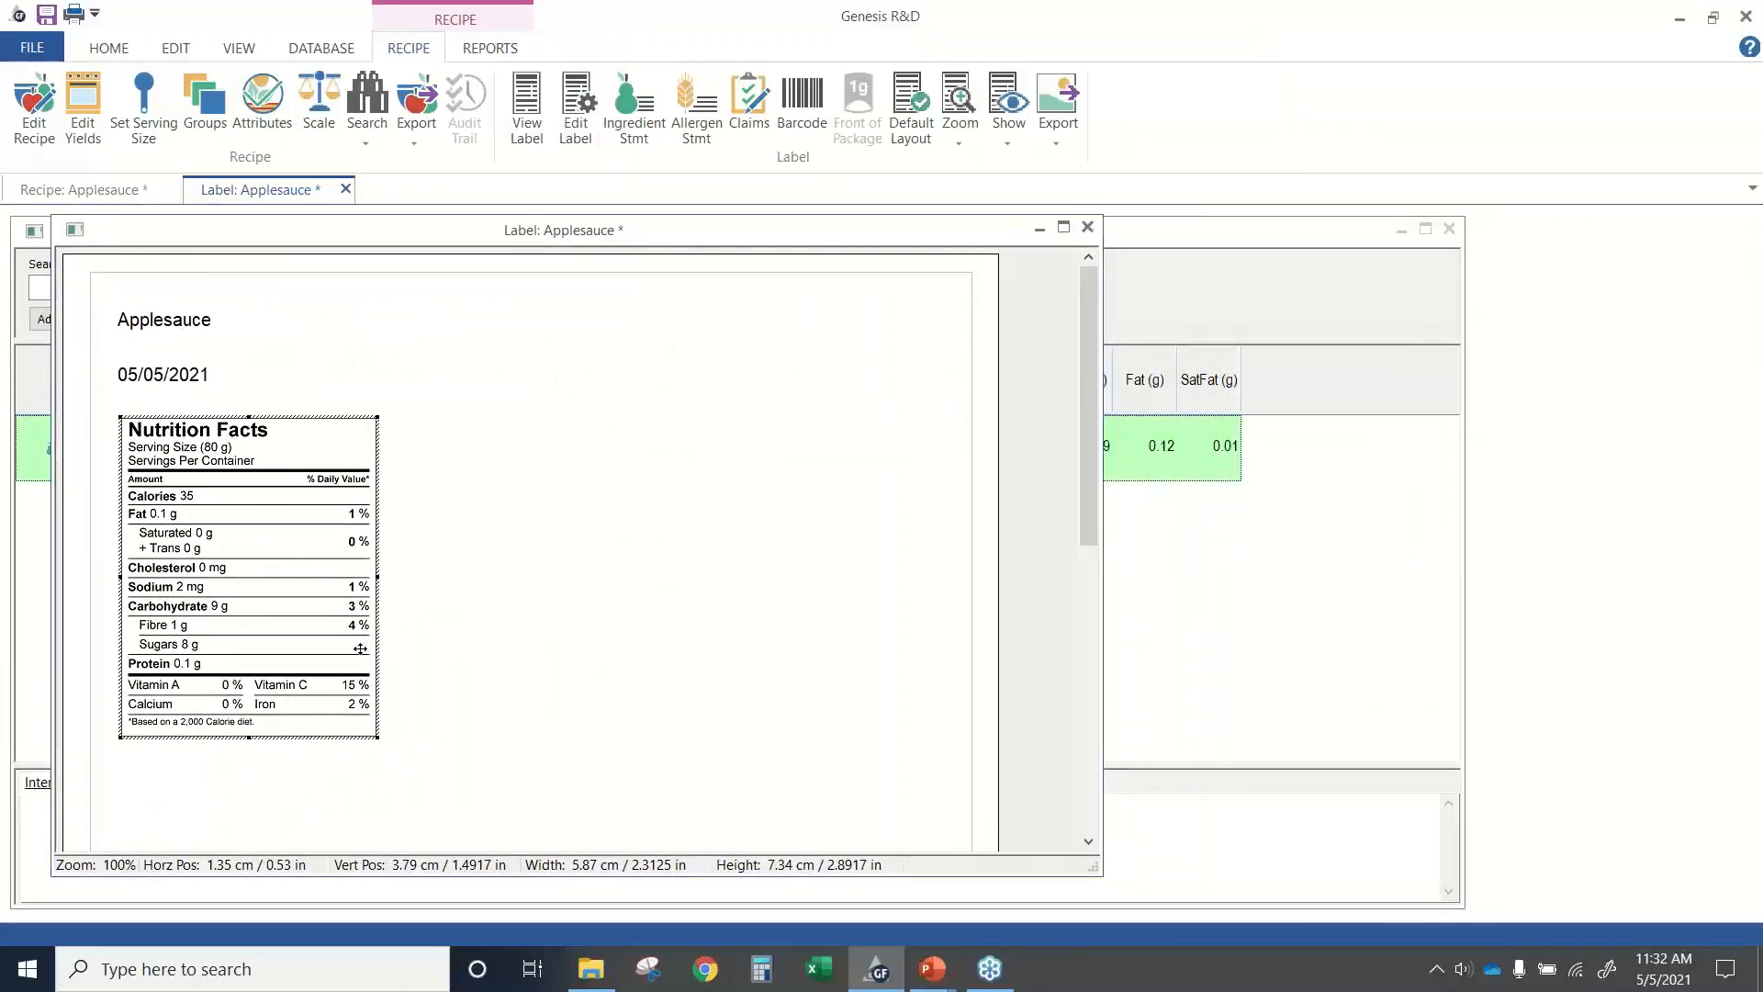
Set the Applesauce label's regulation back to Nutrition Facts (2016) and apply the settings.
left_click(575, 115)
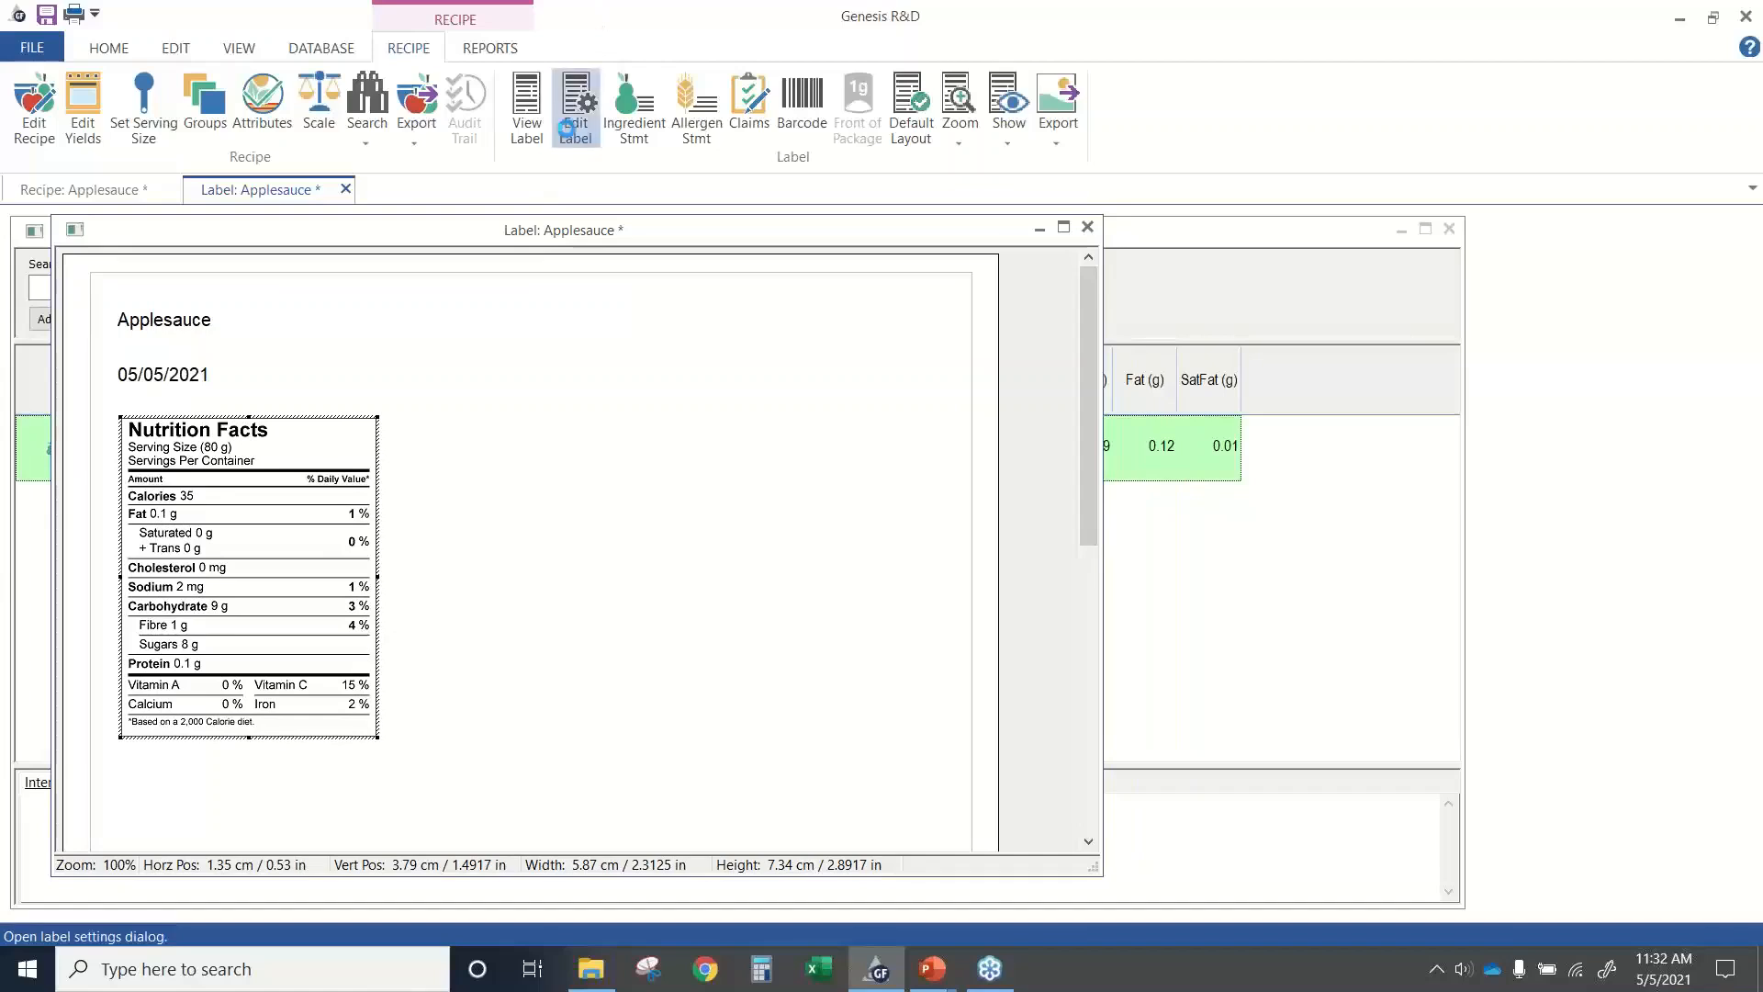
left_click(1224, 183)
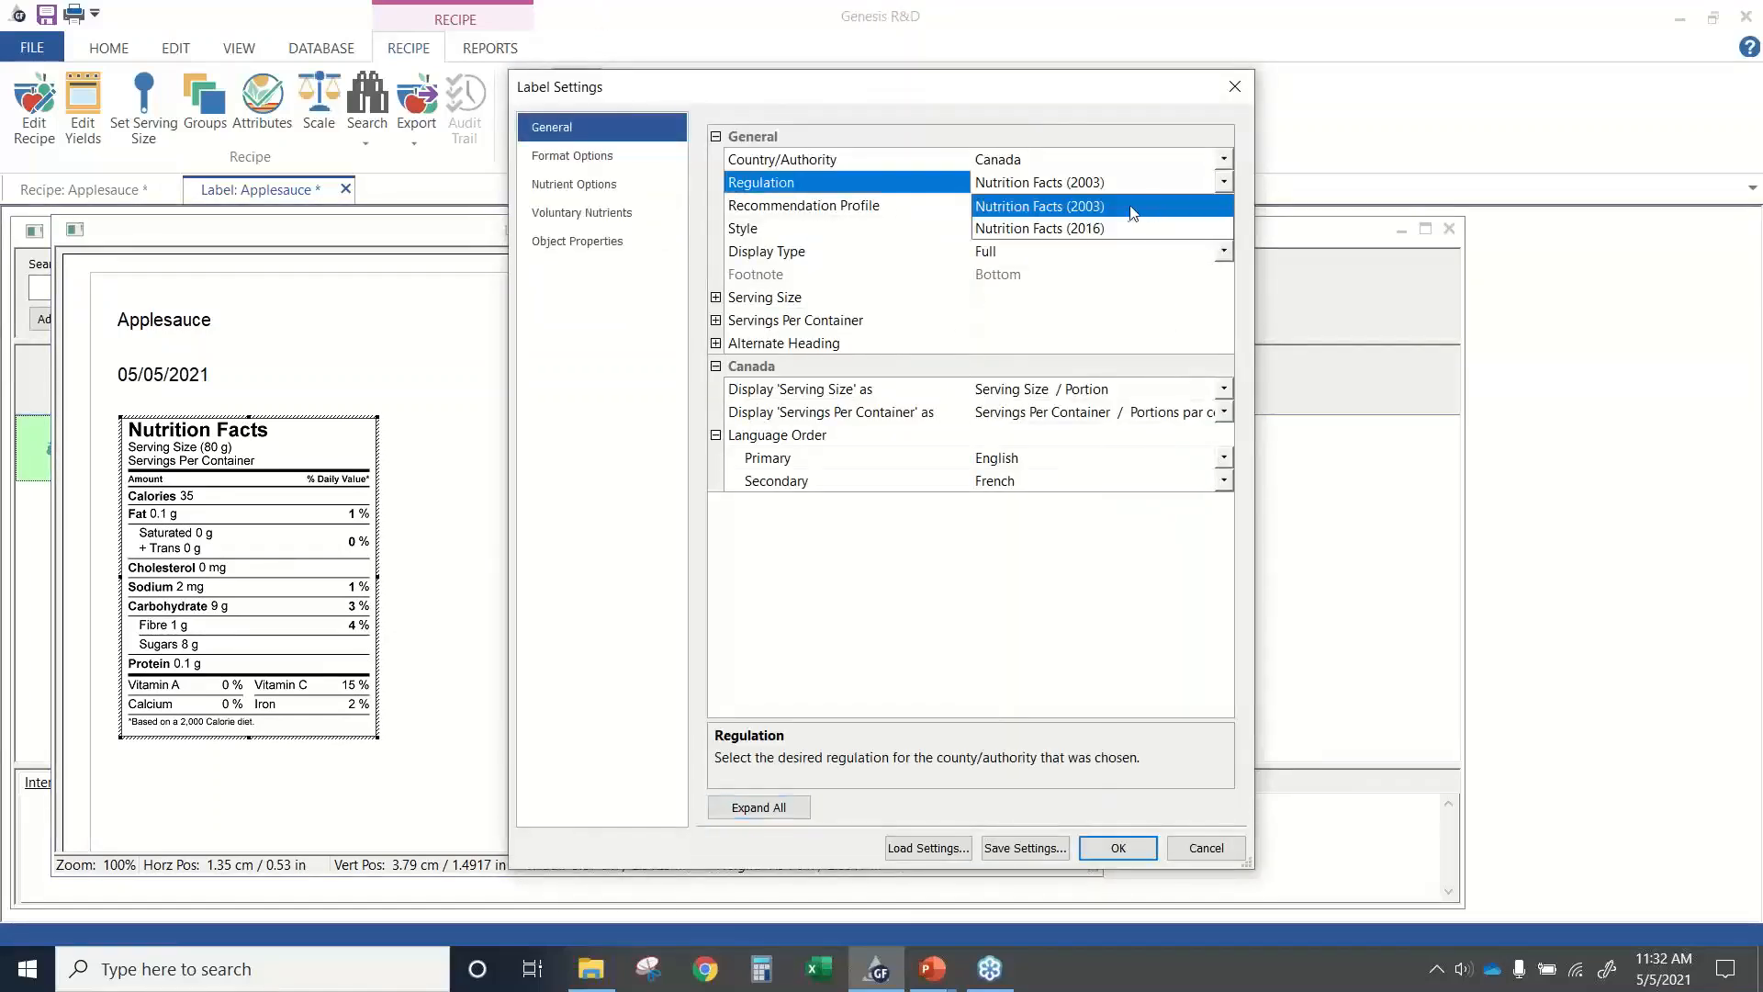
left_click(1114, 229)
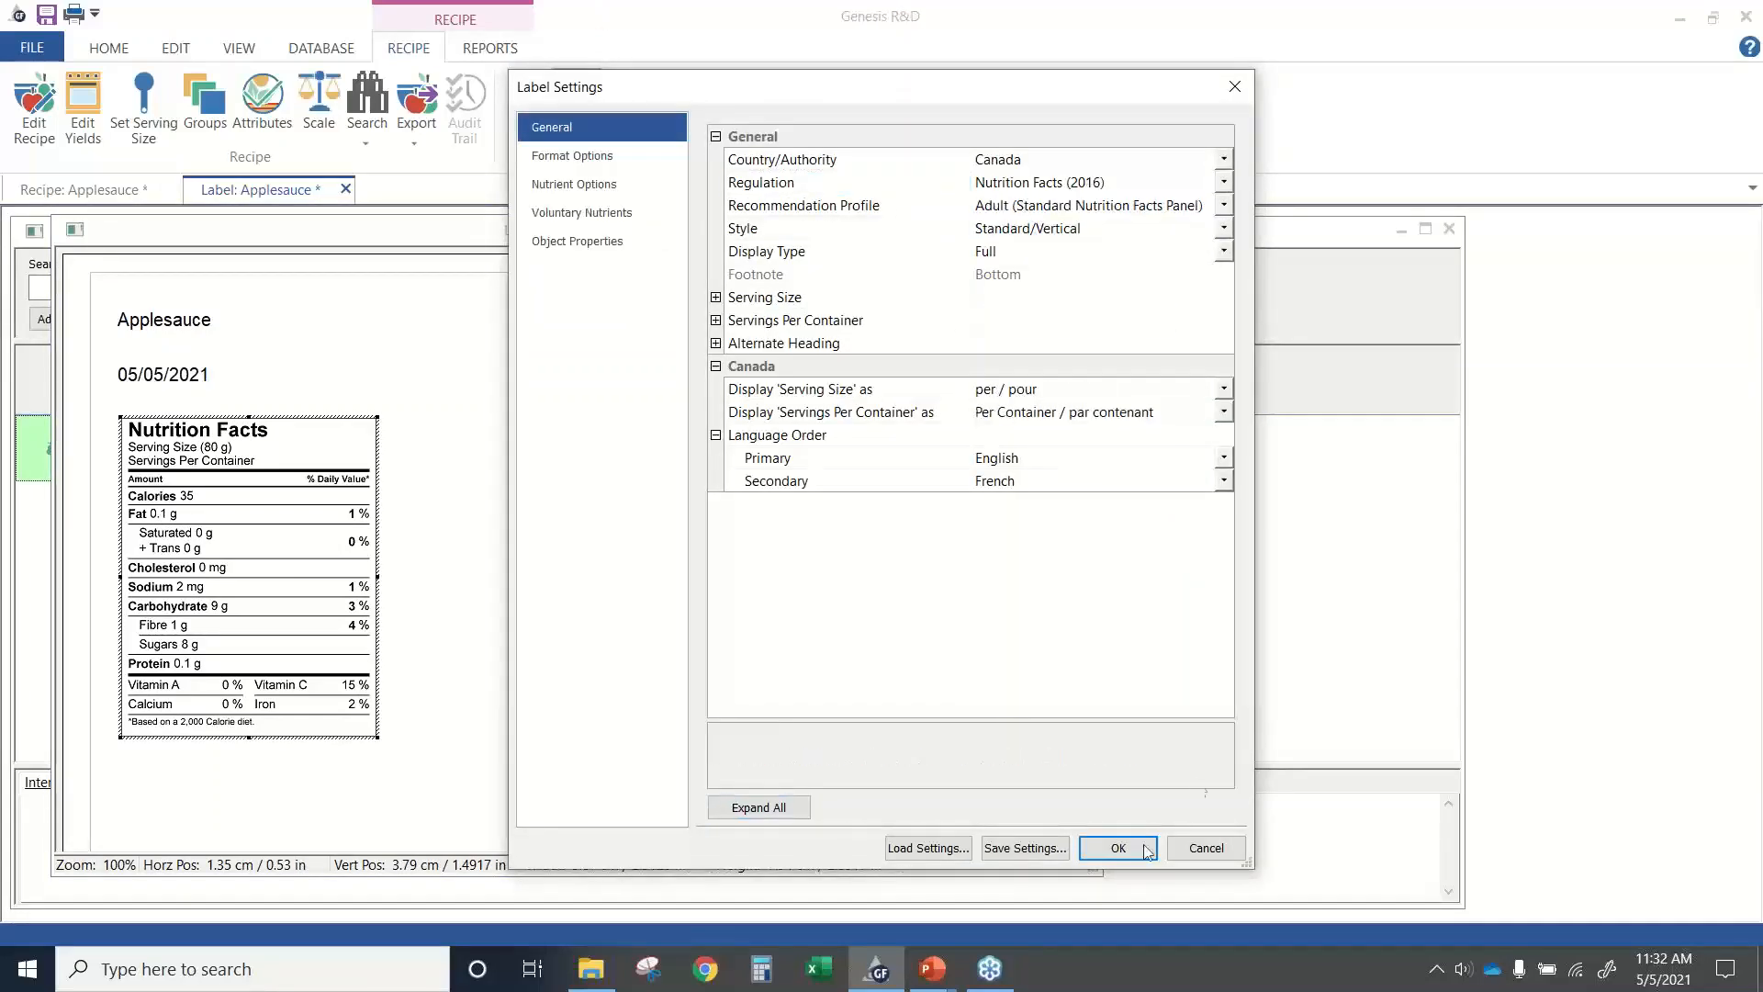
left_click(1113, 858)
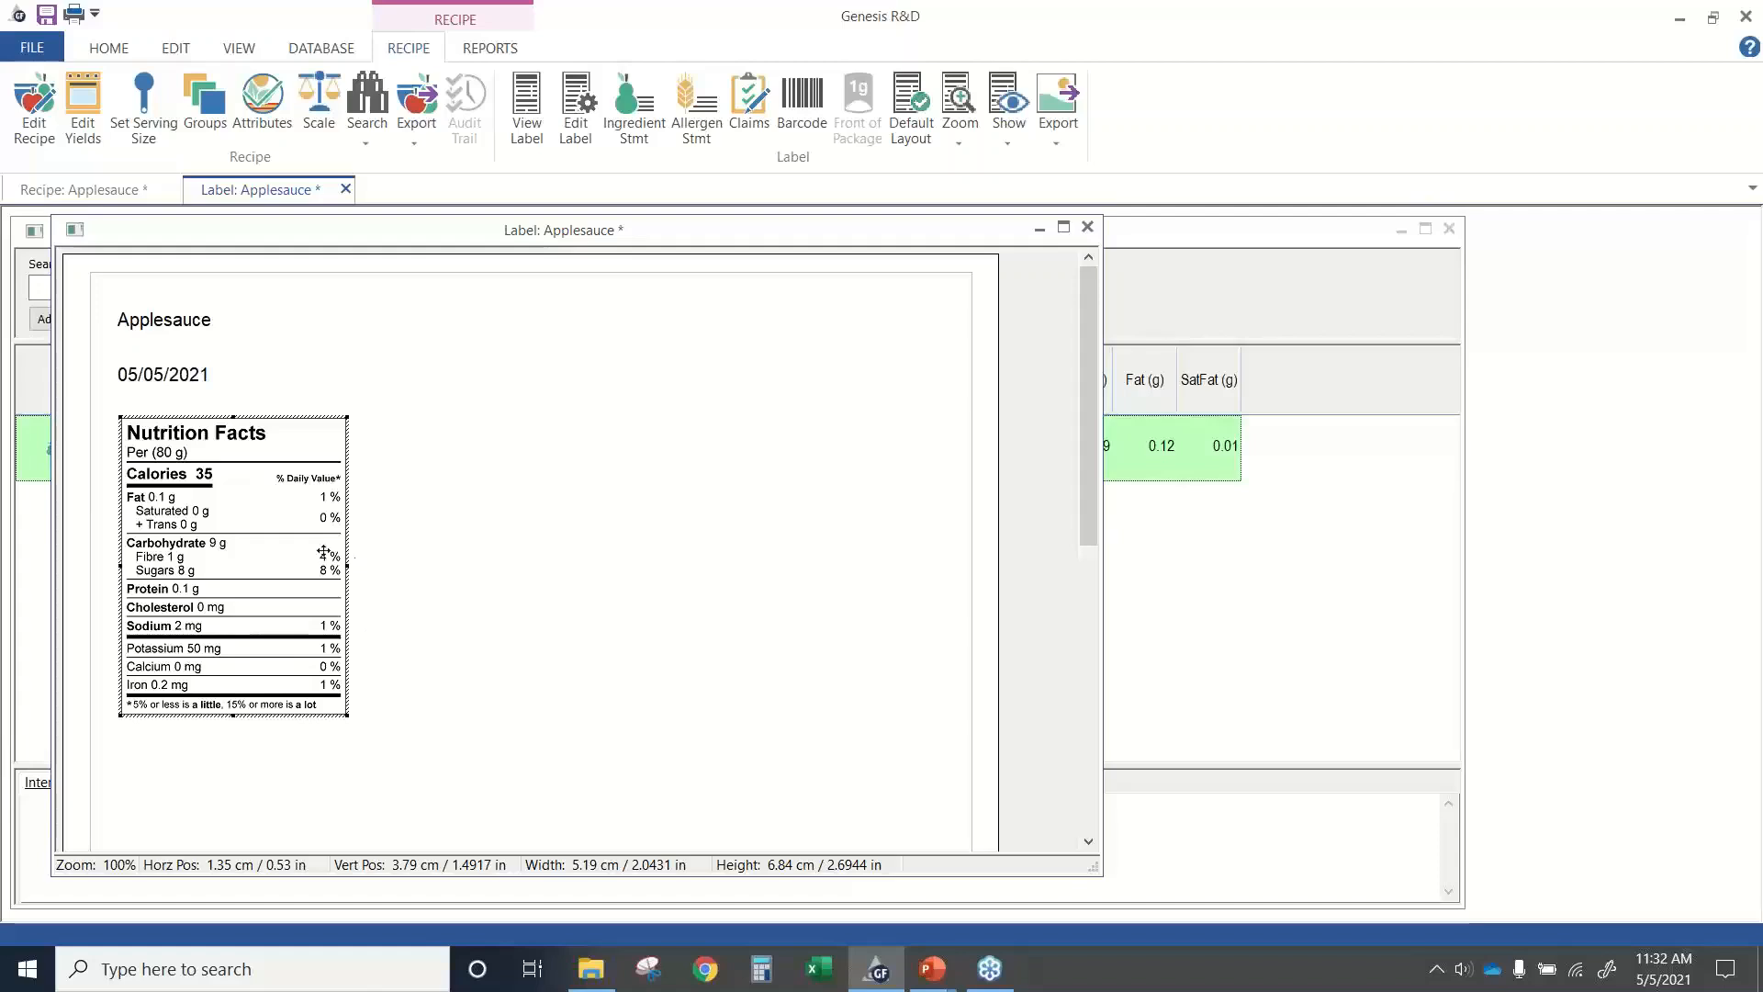
Review the Applesauce label's general settings and close them without making changes.
left_click(579, 115)
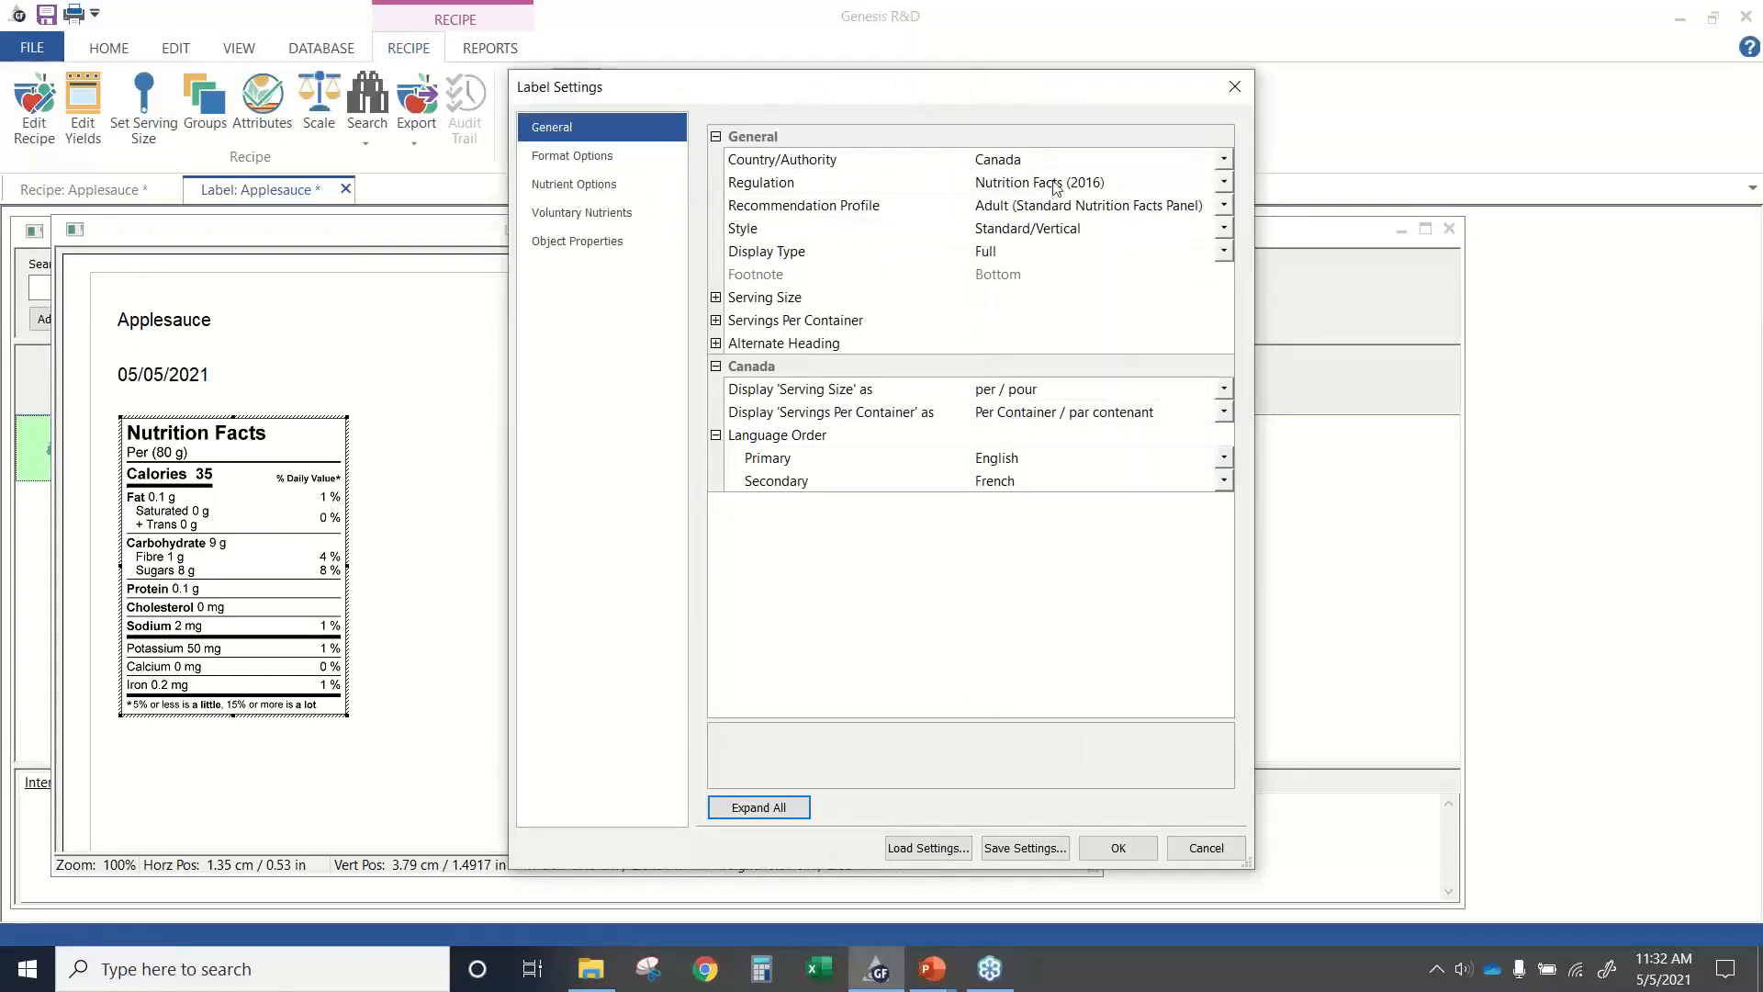
left_click(1206, 848)
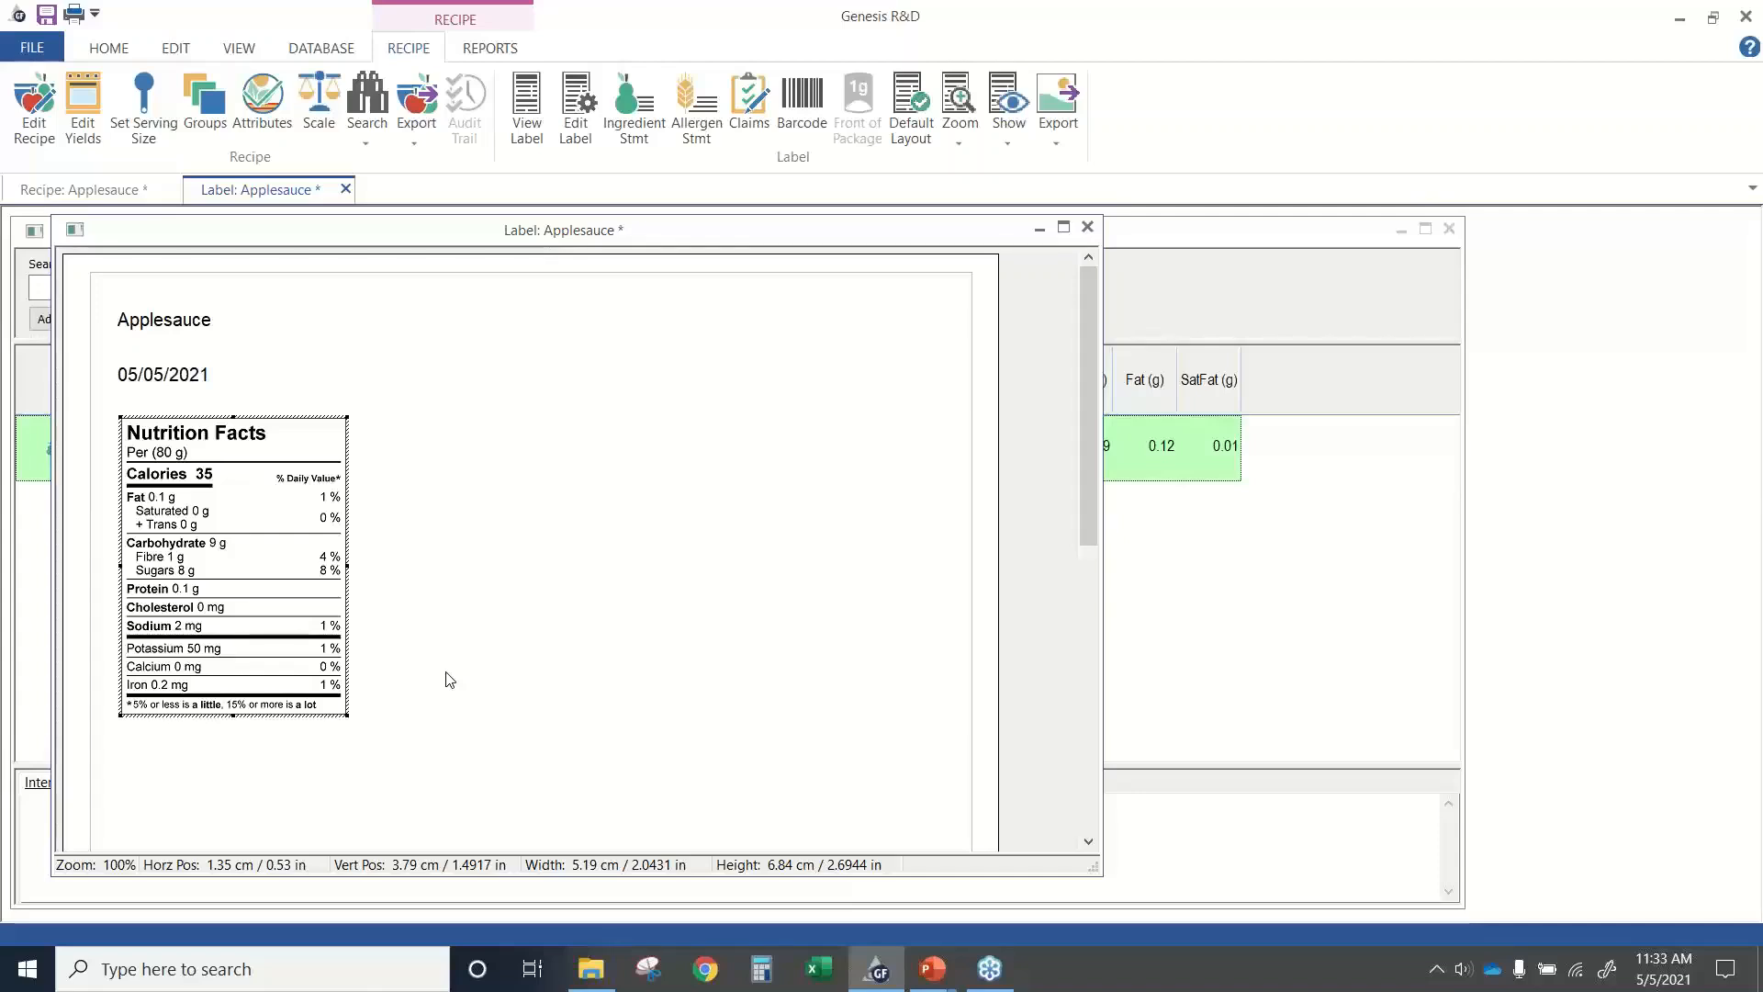
Switch to the PowerPoint slide show at the Questions and Contact Us slide.
key("alt+Tab")
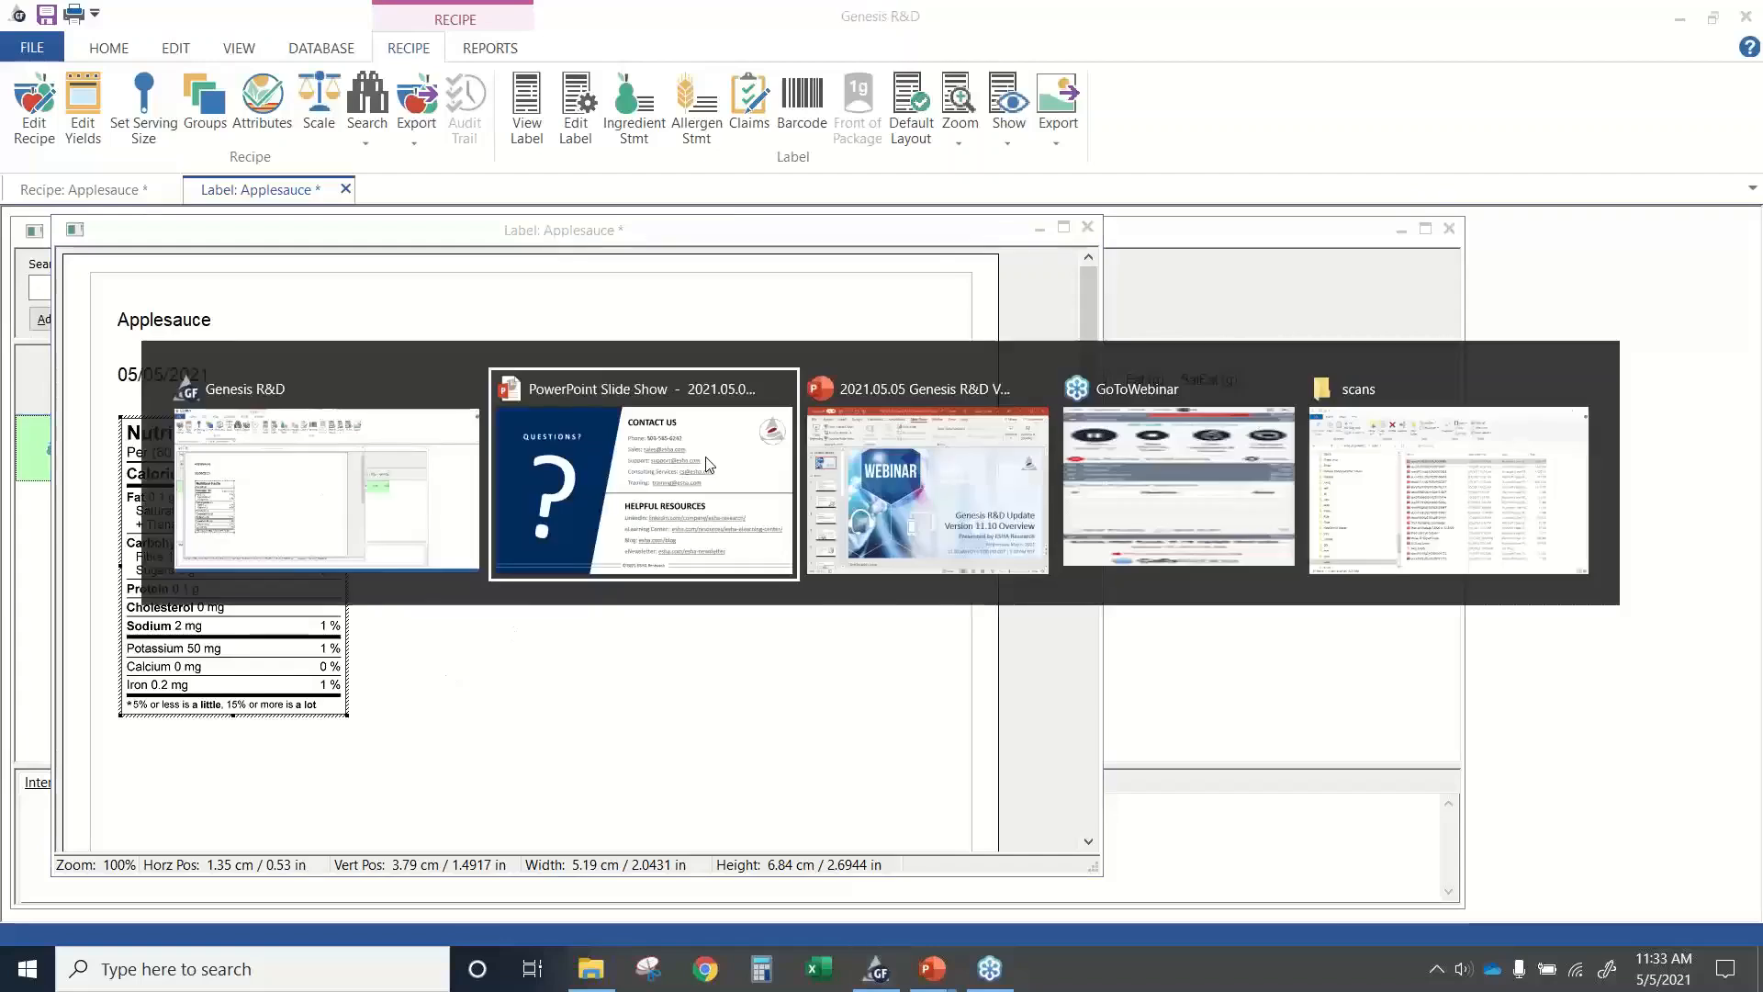
left_click(708, 464)
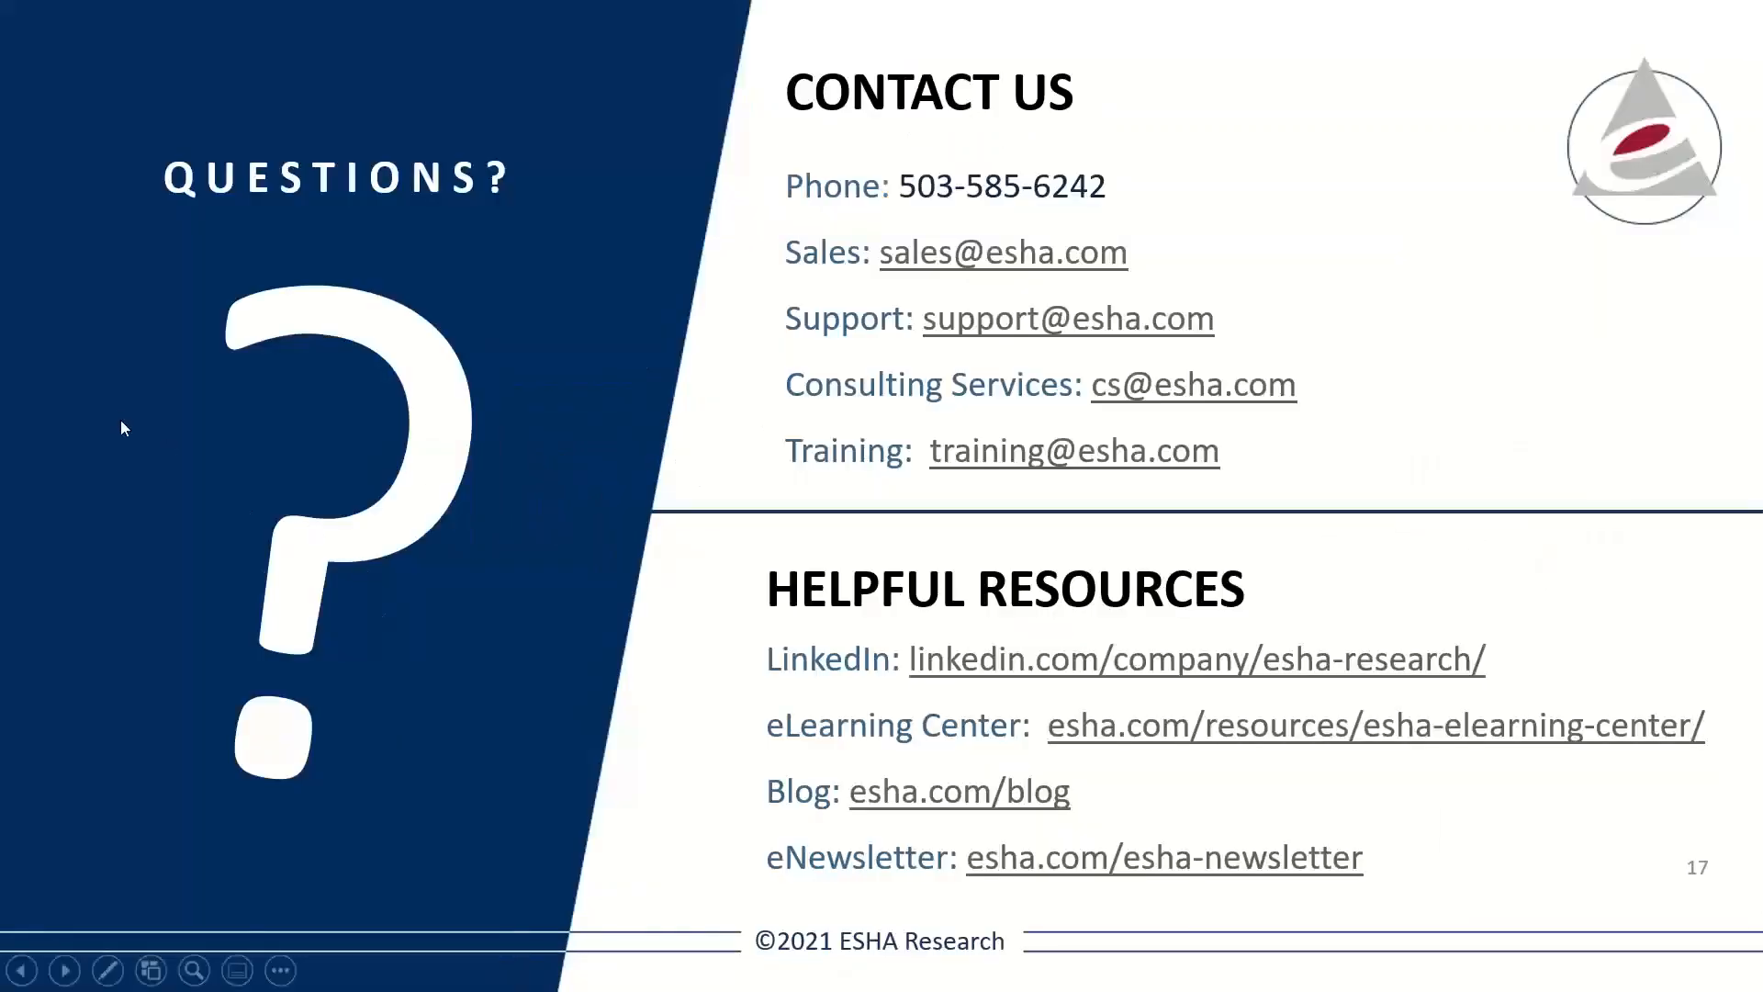